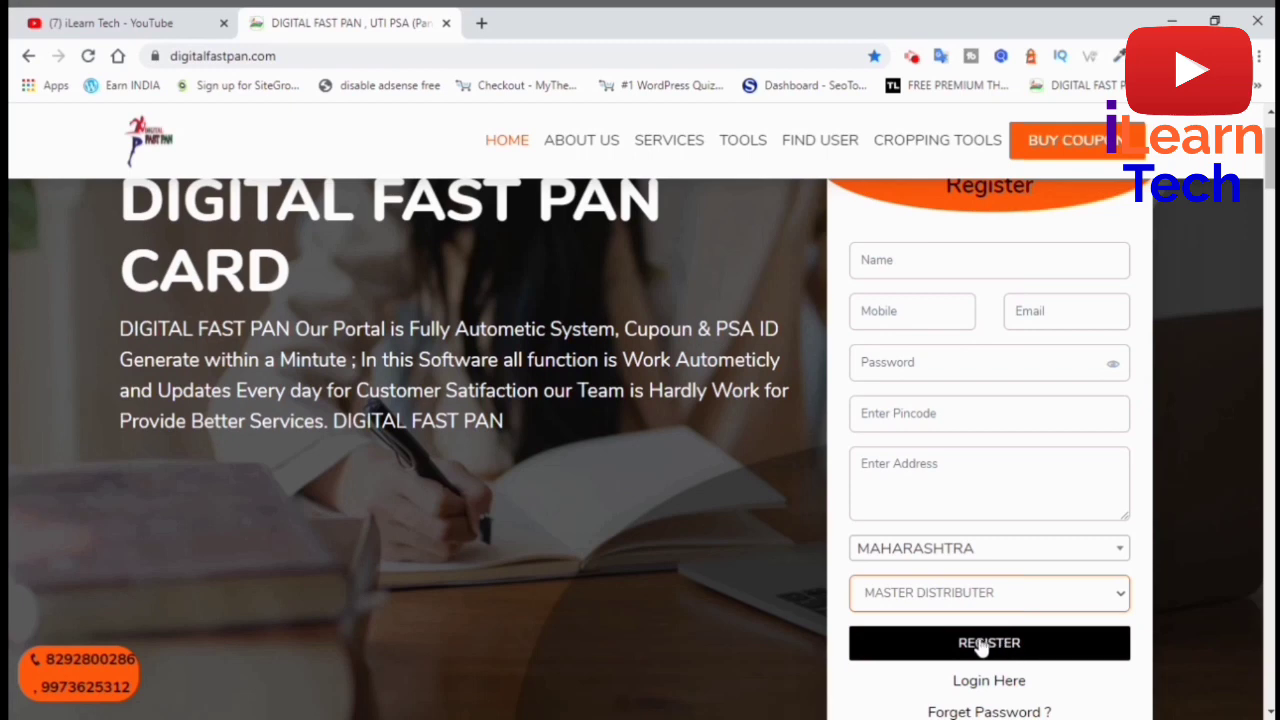
# - Register a Master Distributer account for iLearnTech in Maharashtra with its mobile number, email, password, pincode and address
pyautogui.click(982, 652)
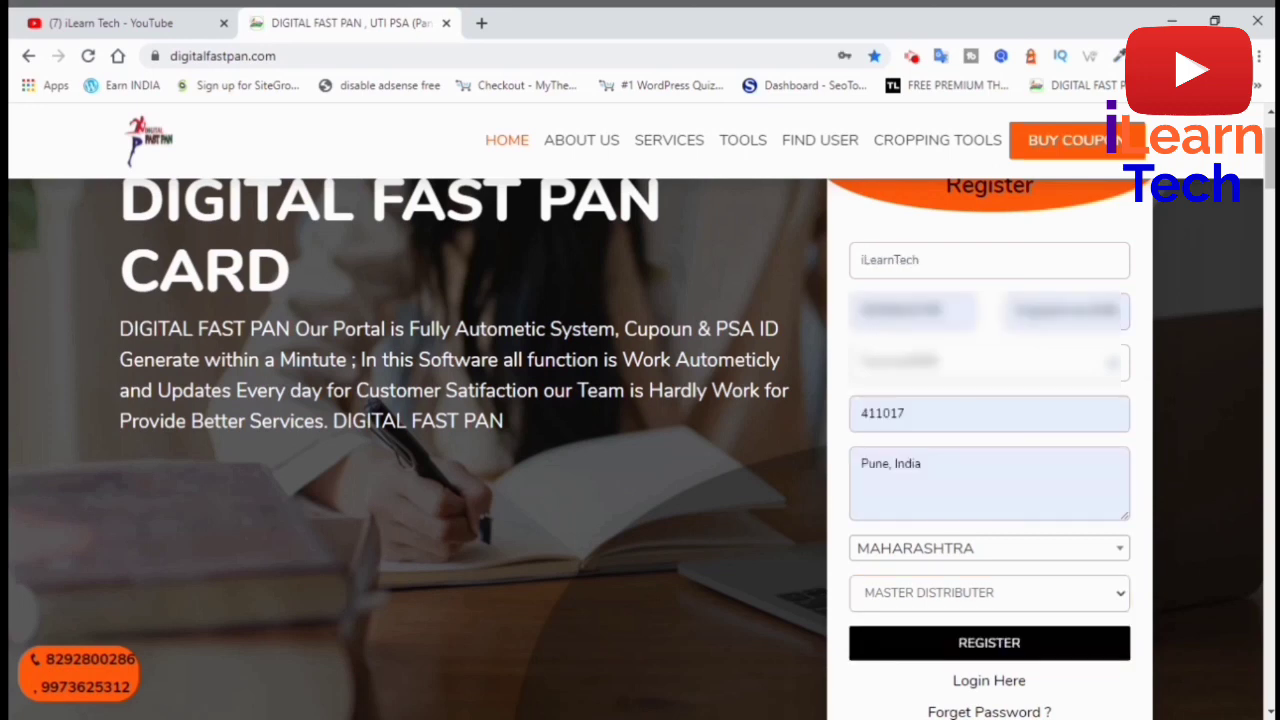
pyautogui.click(988, 640)
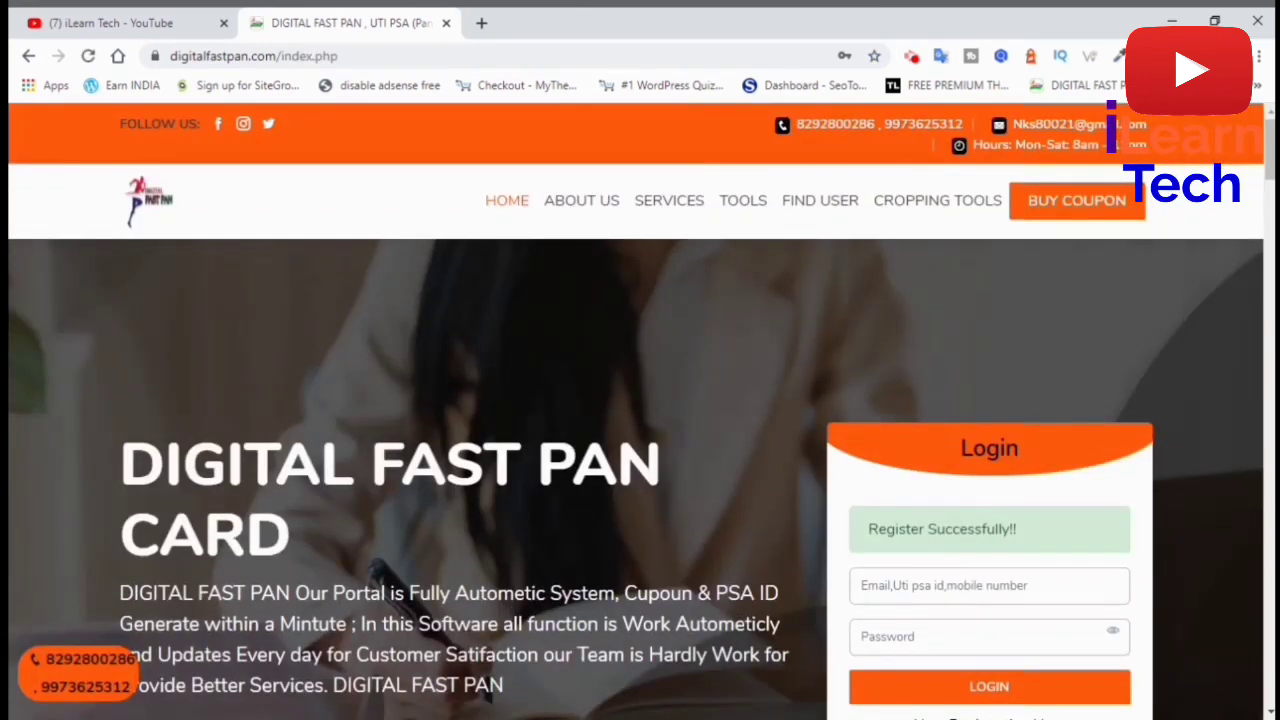
pyautogui.moveTo(866, 529); pyautogui.dragTo(1000, 535)
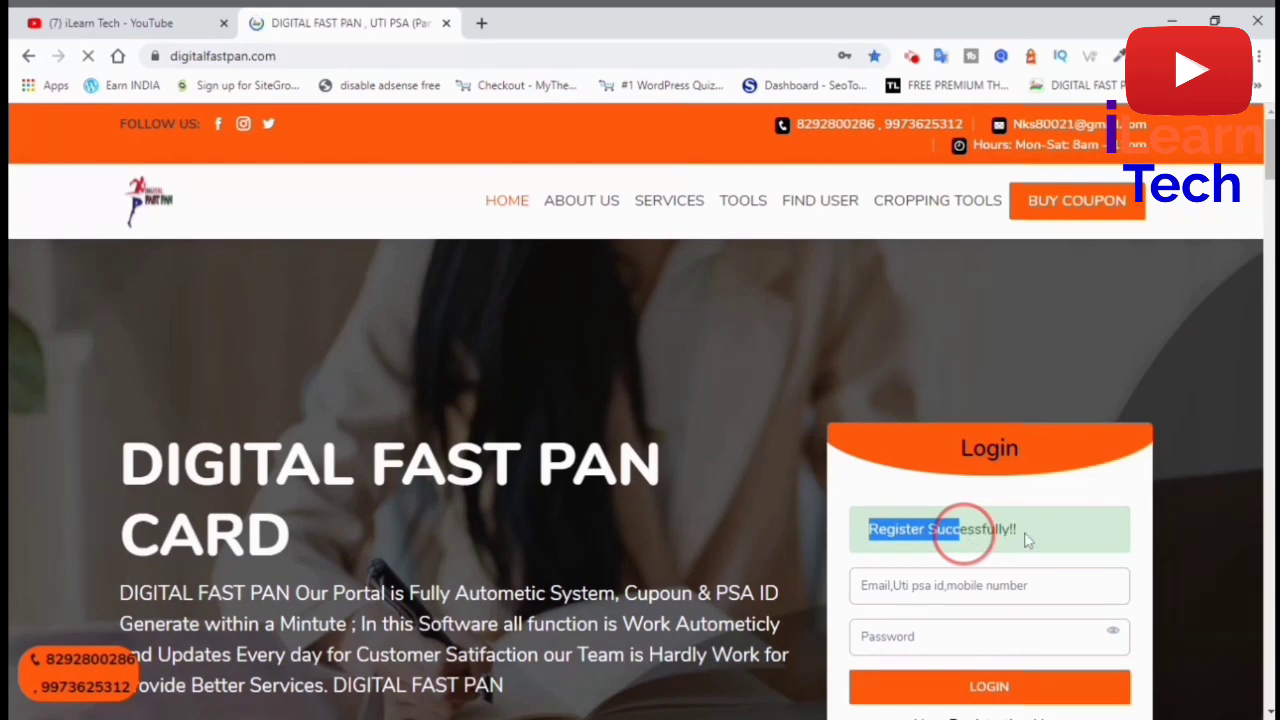
# - Log in to the newly registered account with its email and account password
pyautogui.scroll(-3, 968, 528)
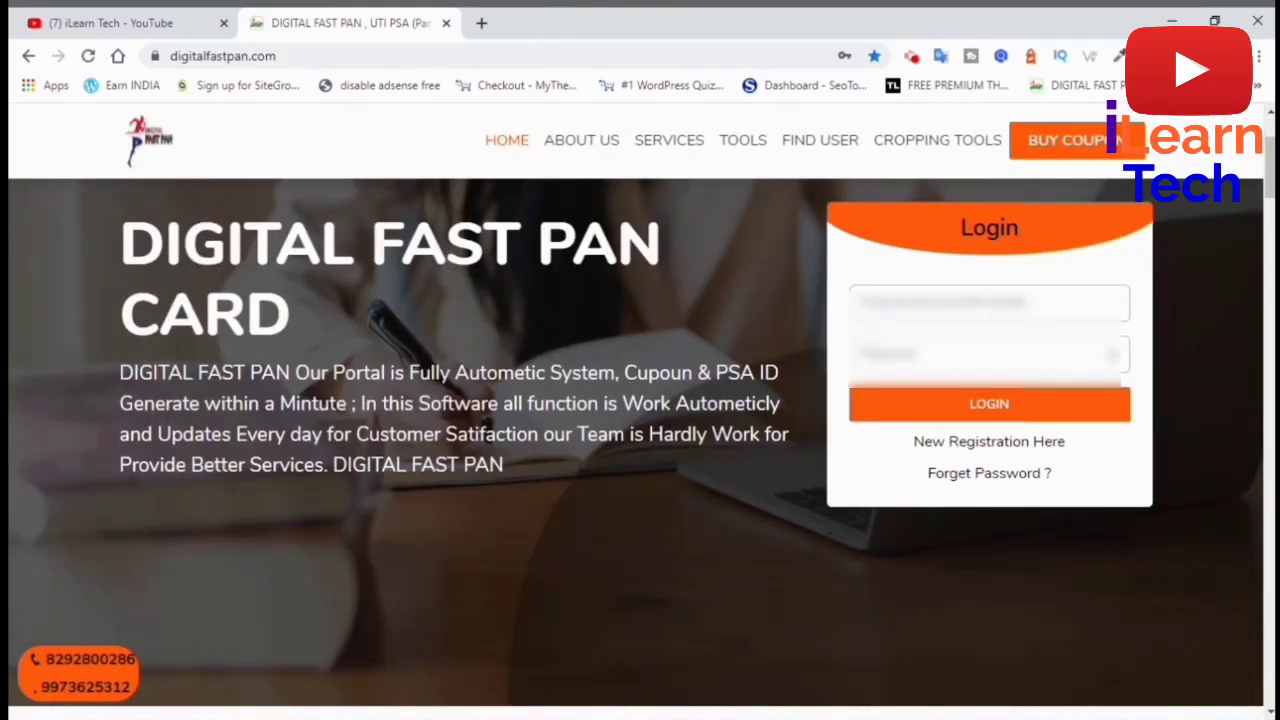
pyautogui.click(861, 302)
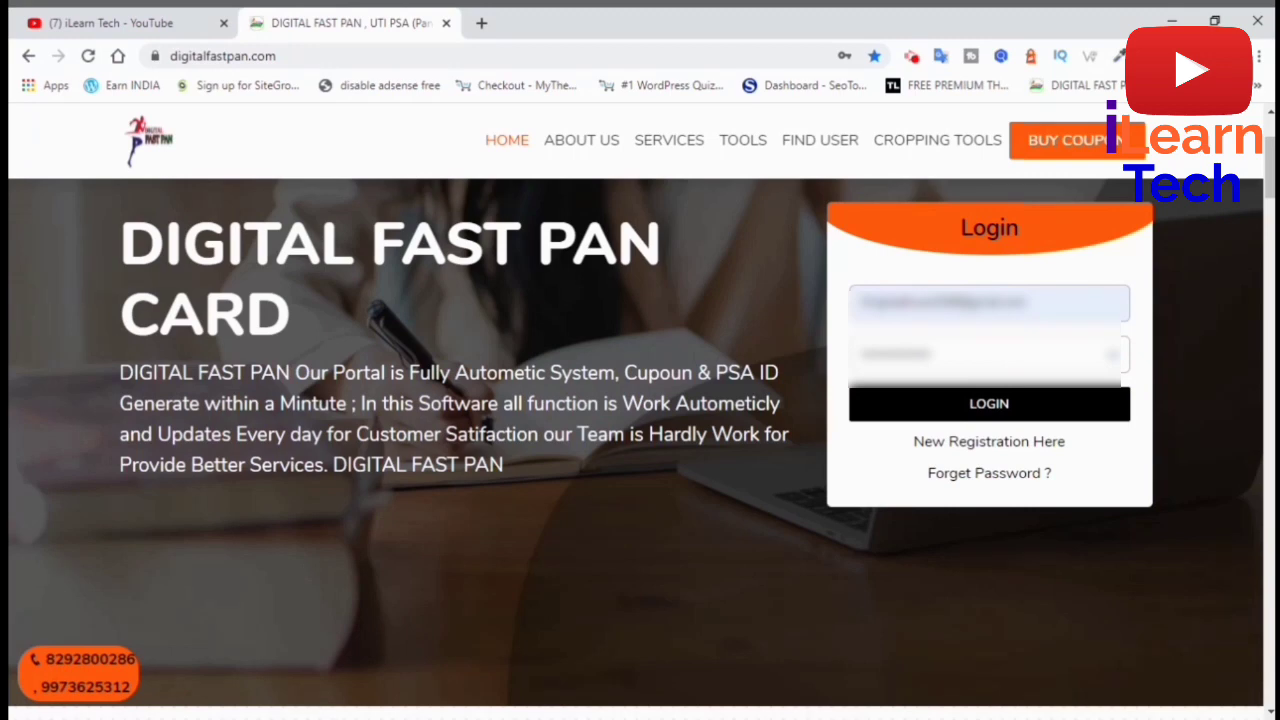
pyautogui.click(1001, 412)
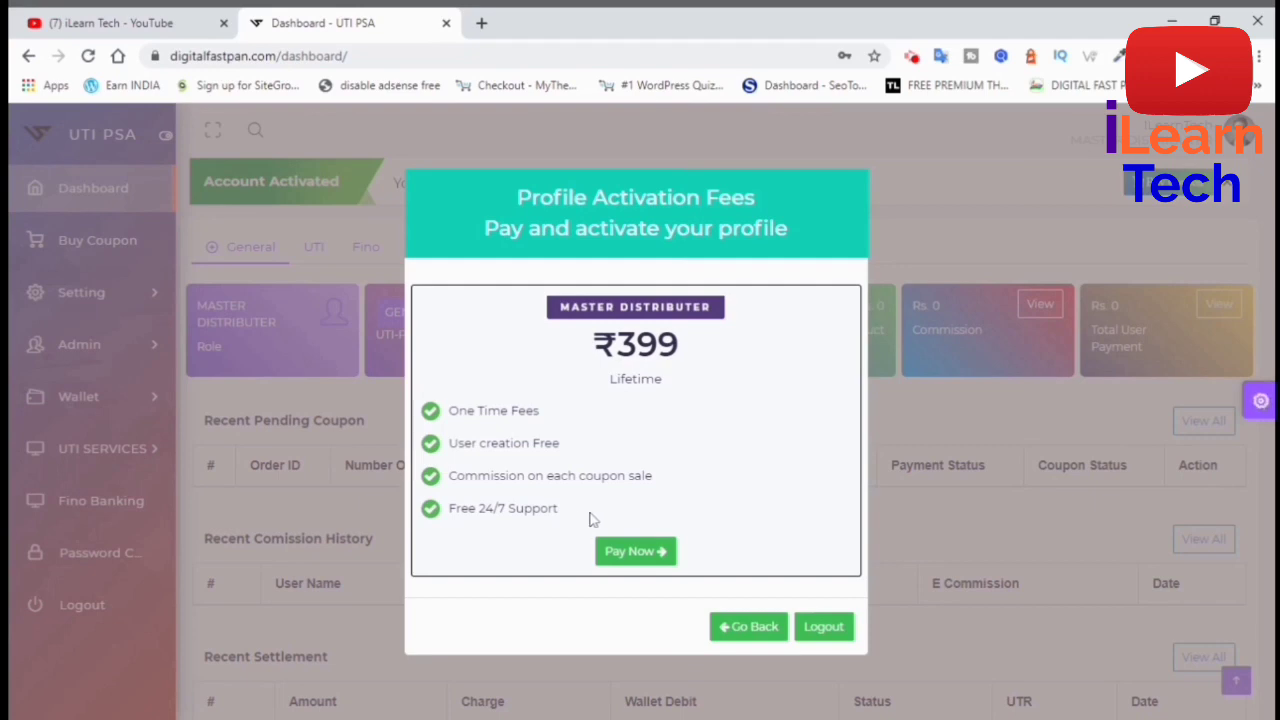
# - Proceed to pay the ₹399 lifetime Master Distributer activation fee and review the QR code, Paytm and BHIM UPI payment options
pyautogui.moveTo(594, 343); pyautogui.dragTo(612, 390)
pyautogui.click(682, 402)
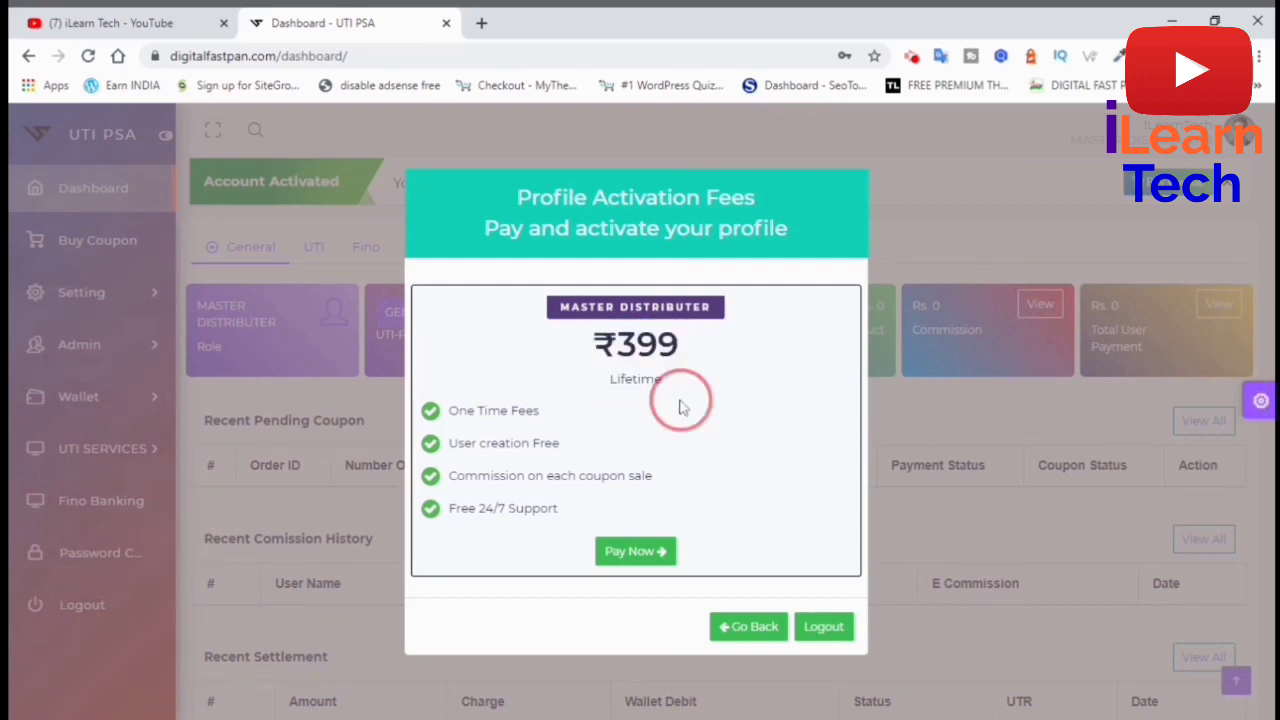
pyautogui.moveTo(557, 307); pyautogui.dragTo(712, 308)
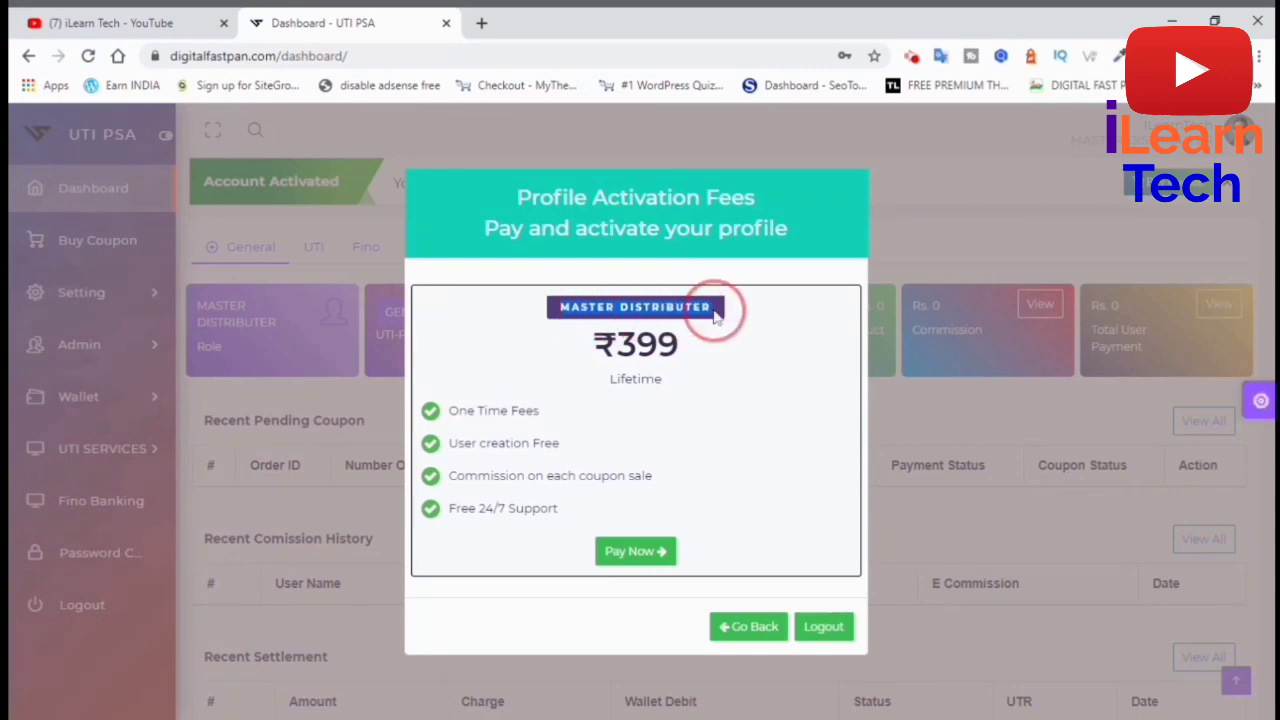
pyautogui.click(740, 370)
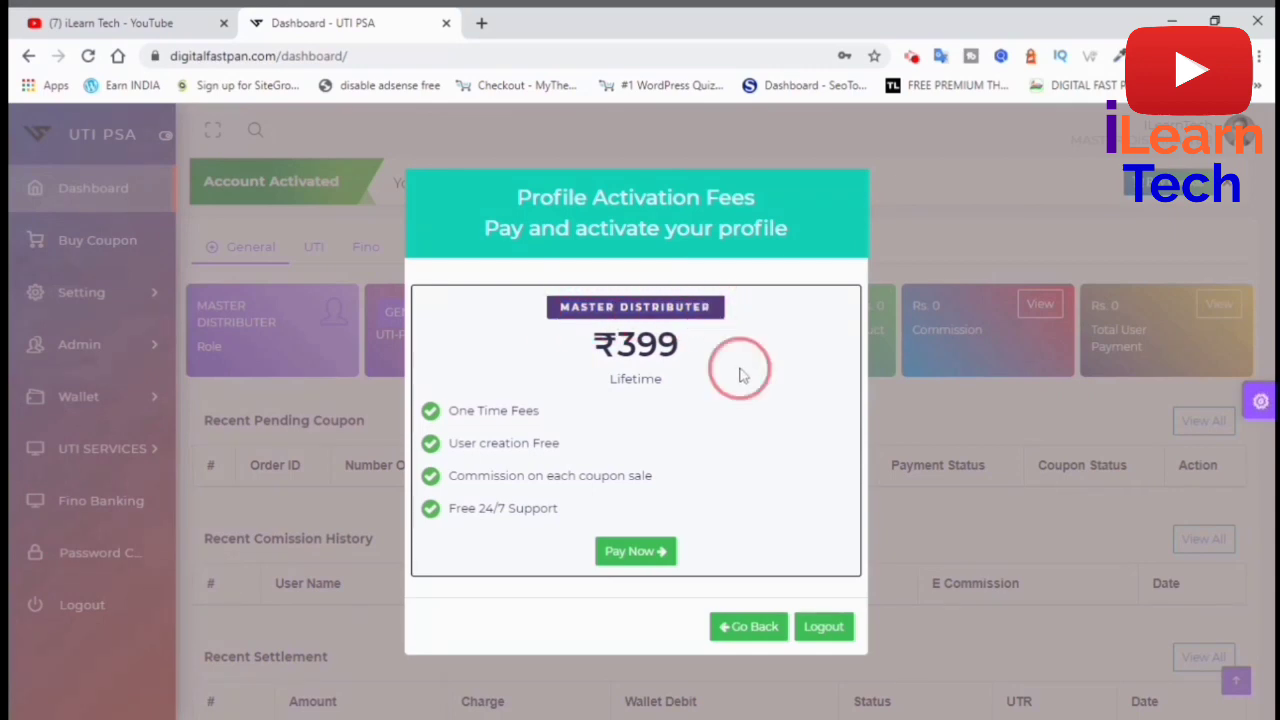
pyautogui.click(640, 553)
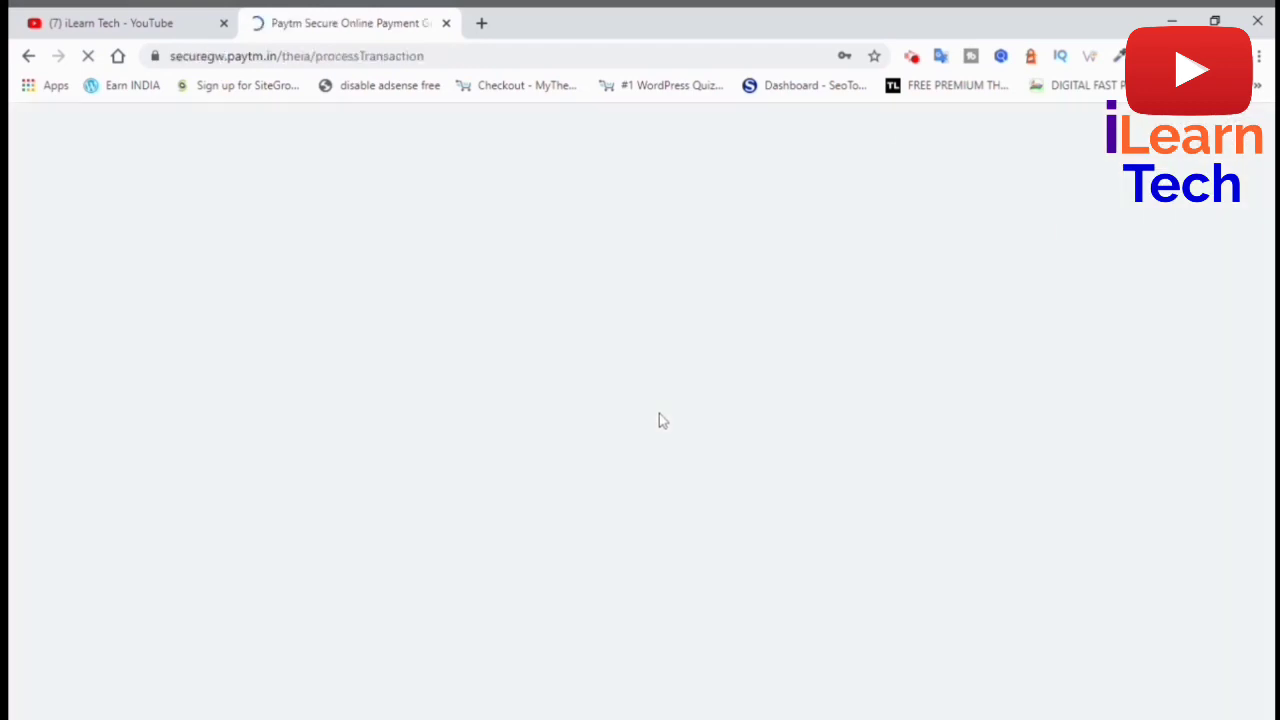
pyautogui.scroll(-1, 614, 520)
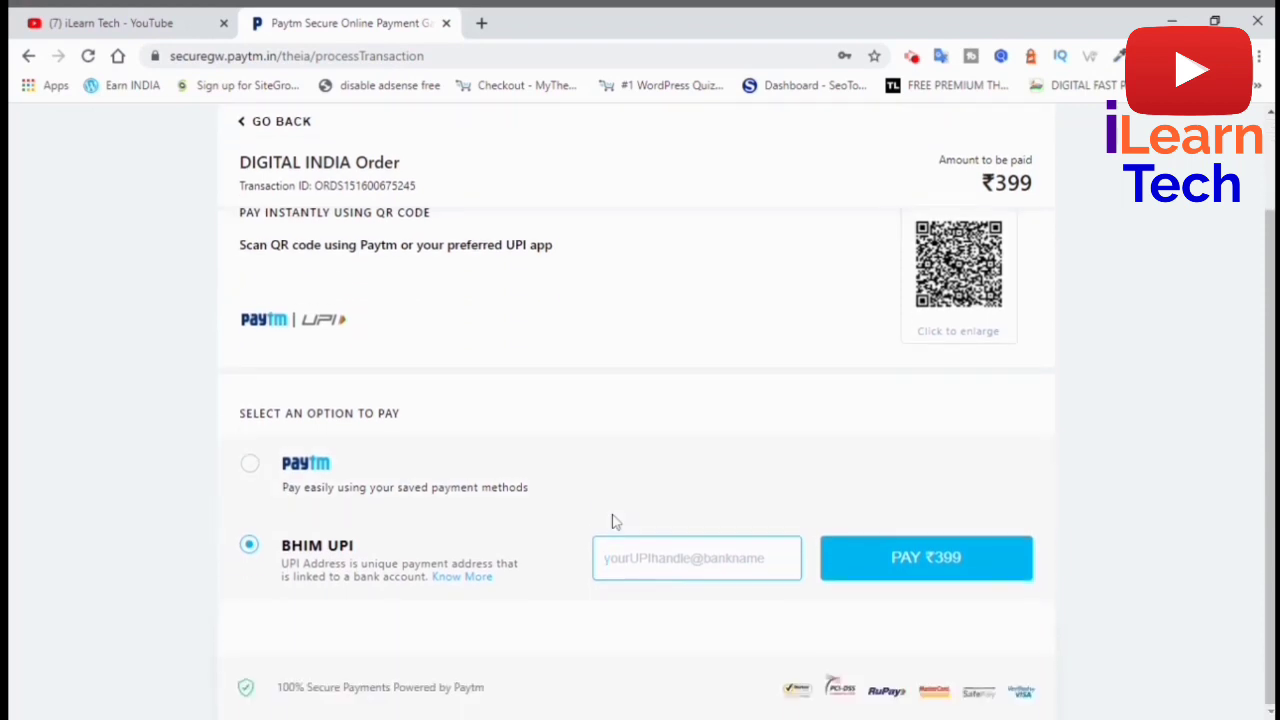
pyautogui.scroll(1, 614, 520)
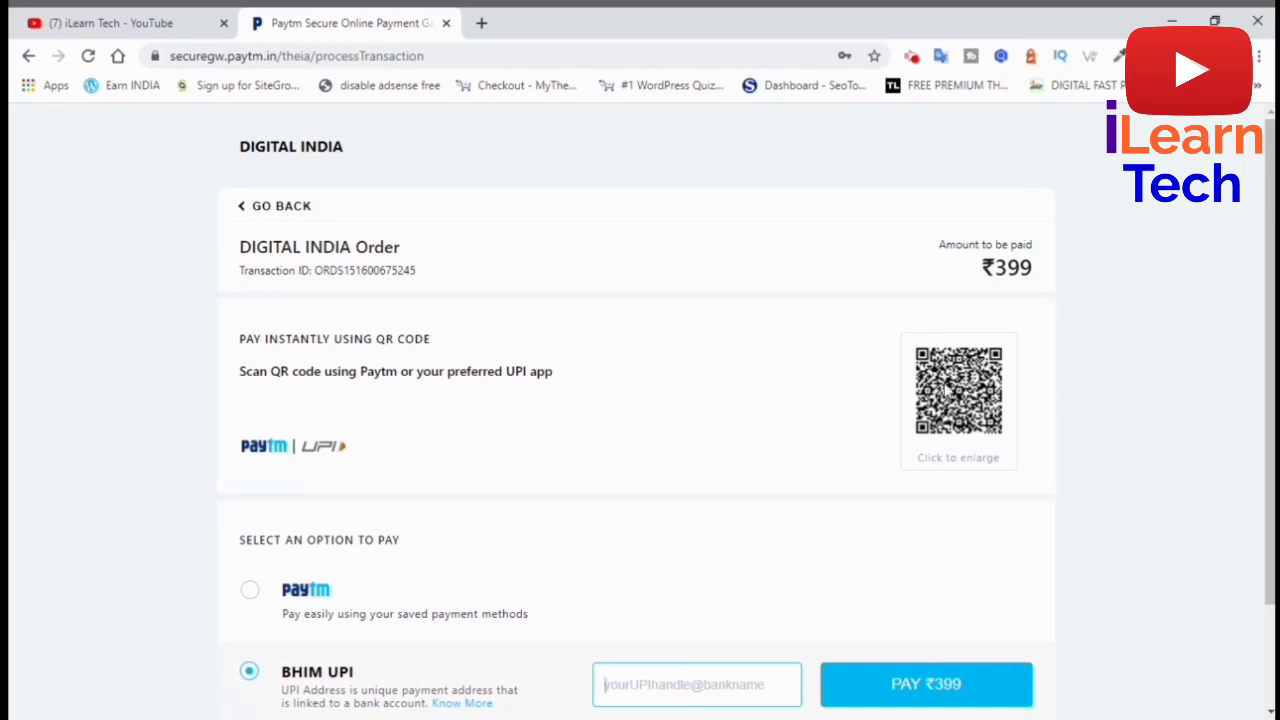
pyautogui.scroll(-2, 874, 417)
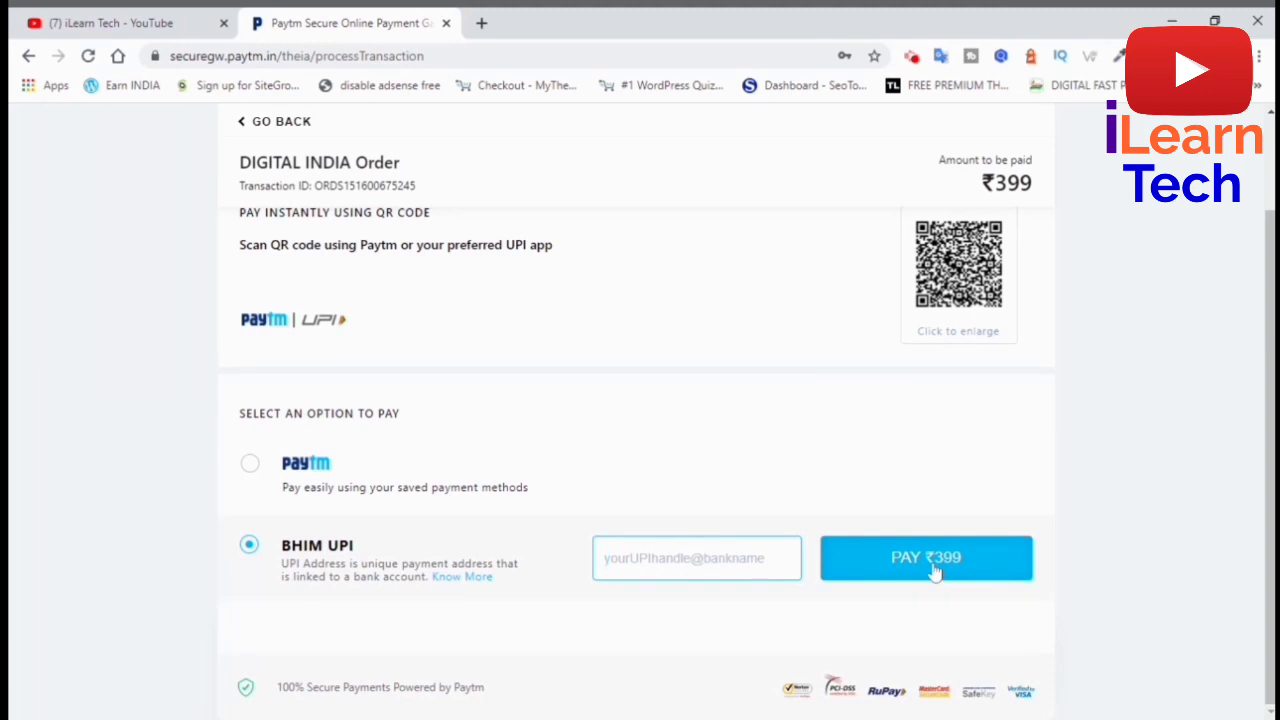
pyautogui.scroll(2, 822, 525)
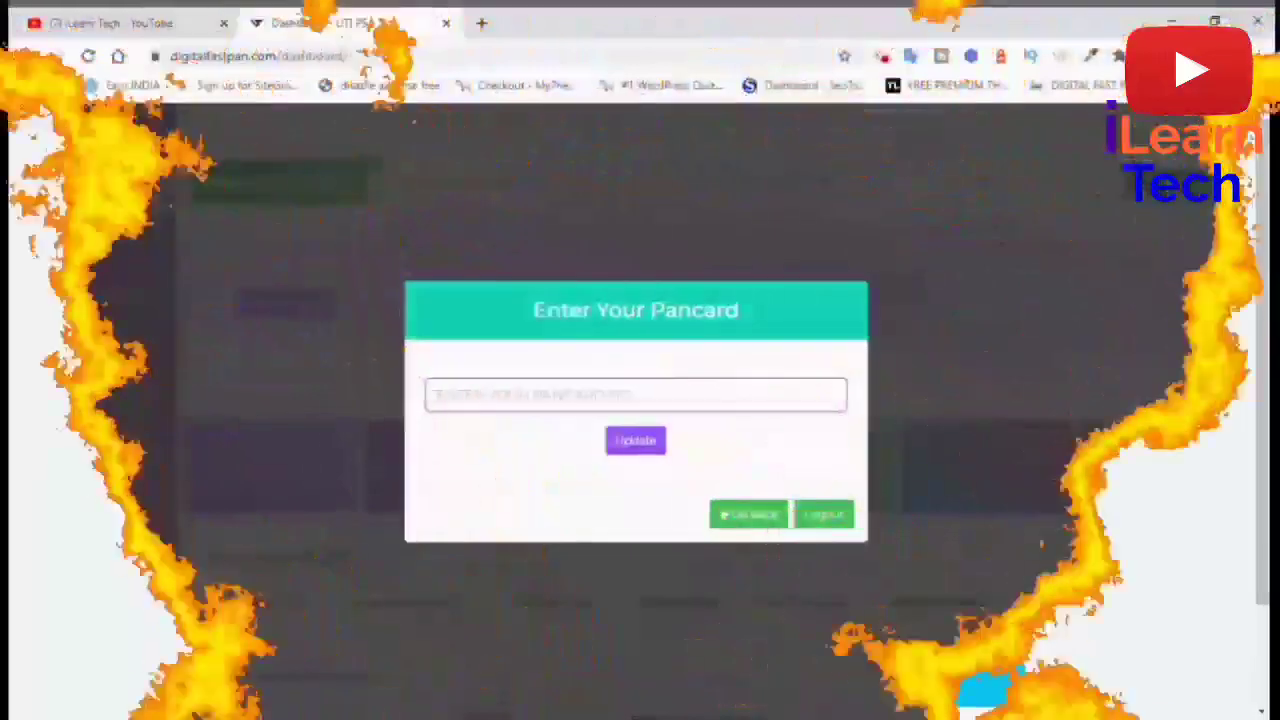
# - Update the profile with the PAN card number and request generation of the UTI PSA ID
pyautogui.moveTo(530, 312); pyautogui.dragTo(740, 315)
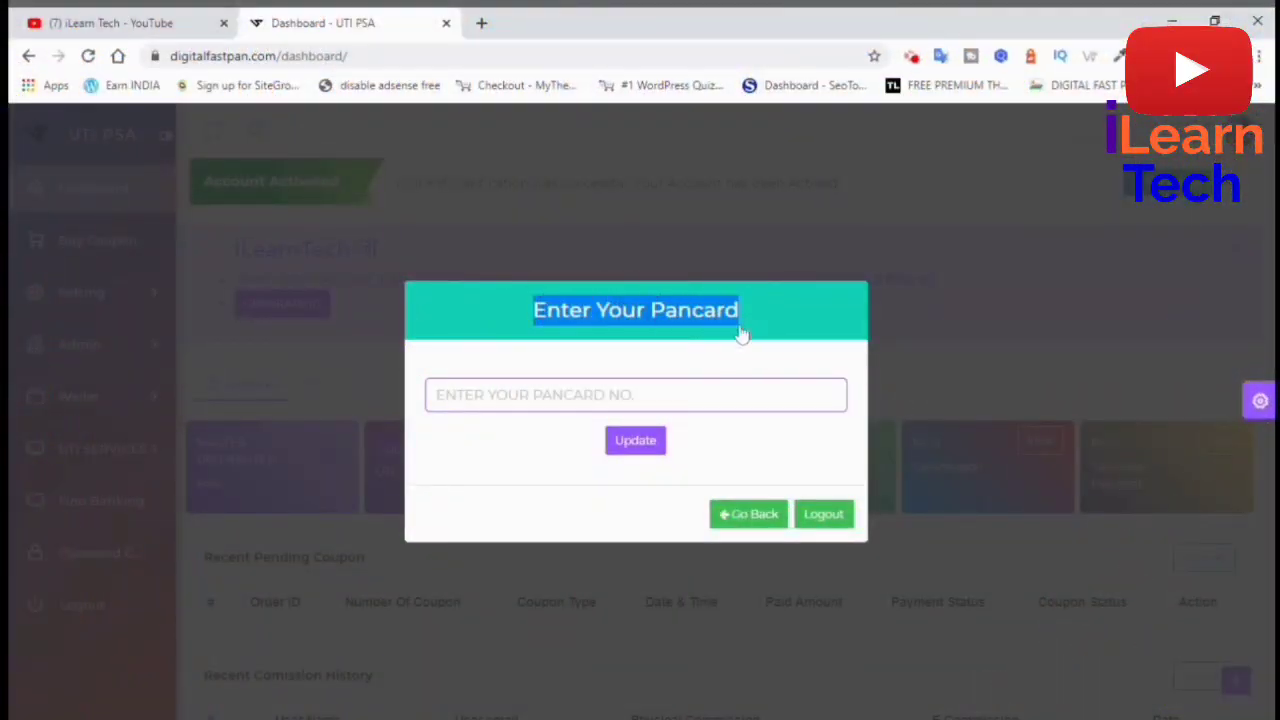
pyautogui.click(745, 322)
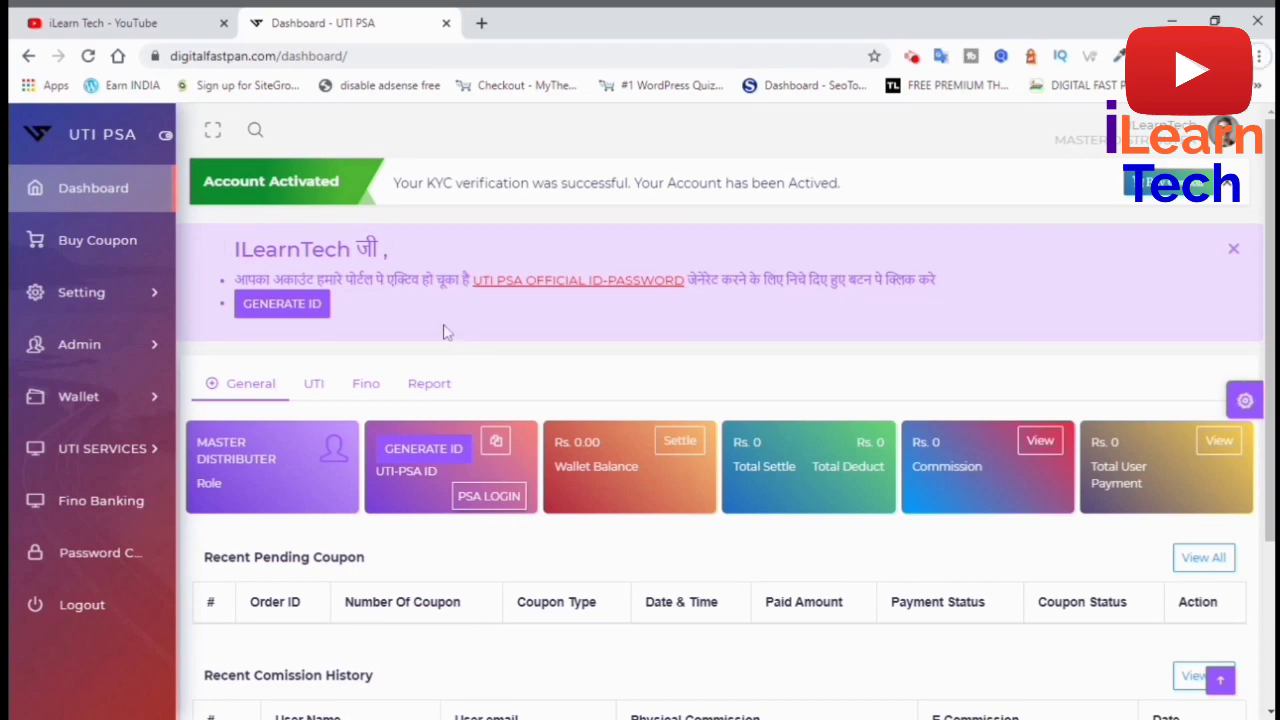
pyautogui.click(279, 311)
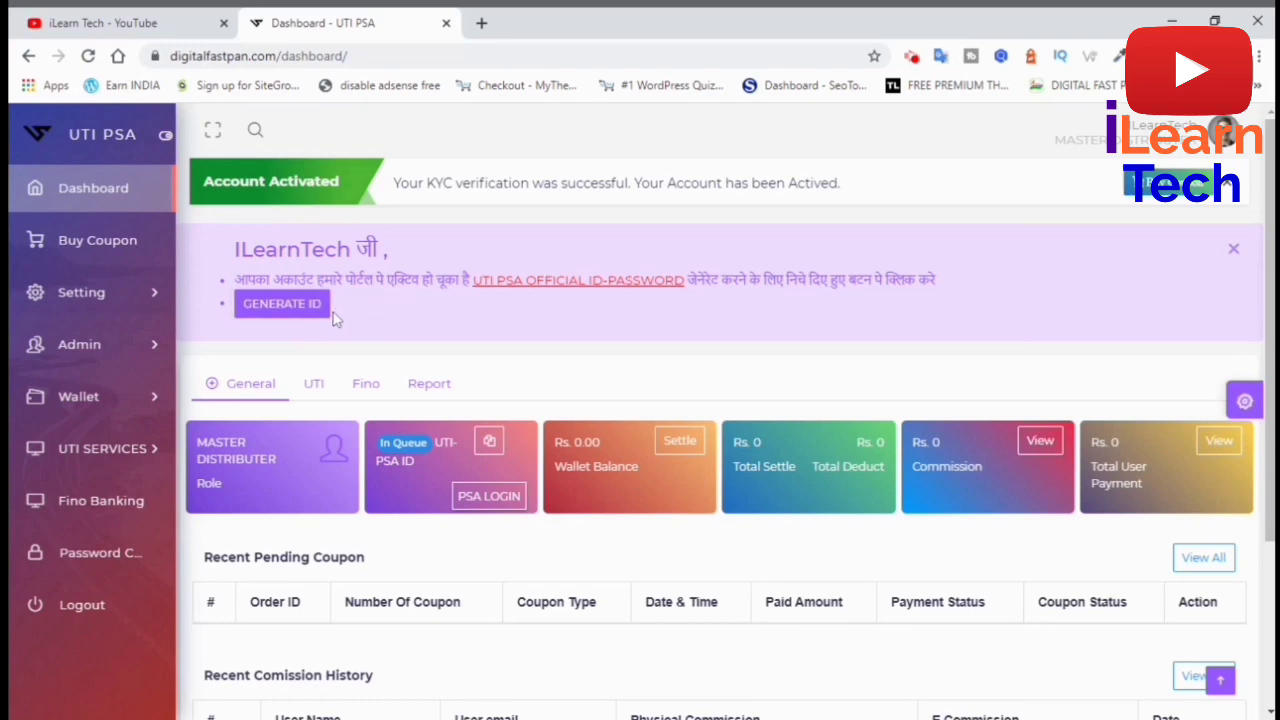
pyautogui.click(275, 314)
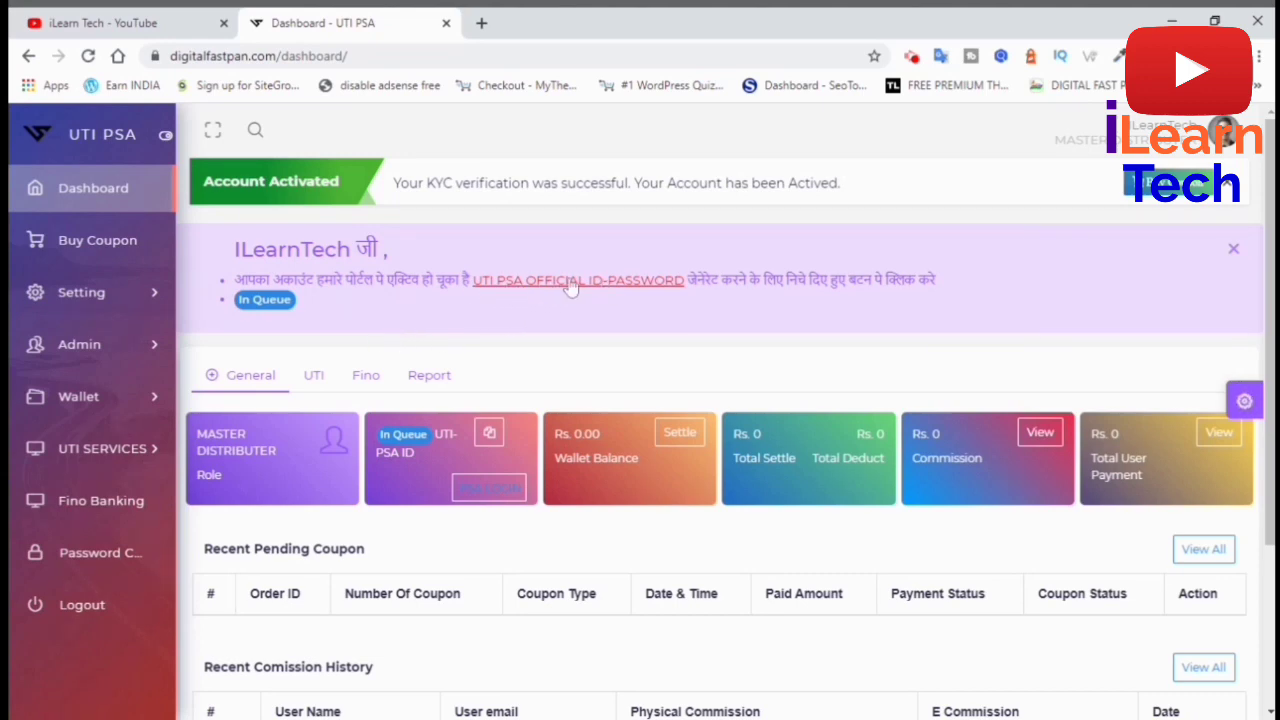
# - Open the UTIITSL PSA login page, log in with the PSA ID, initial password and captcha, and dismiss the information message
pyautogui.click(489, 487)
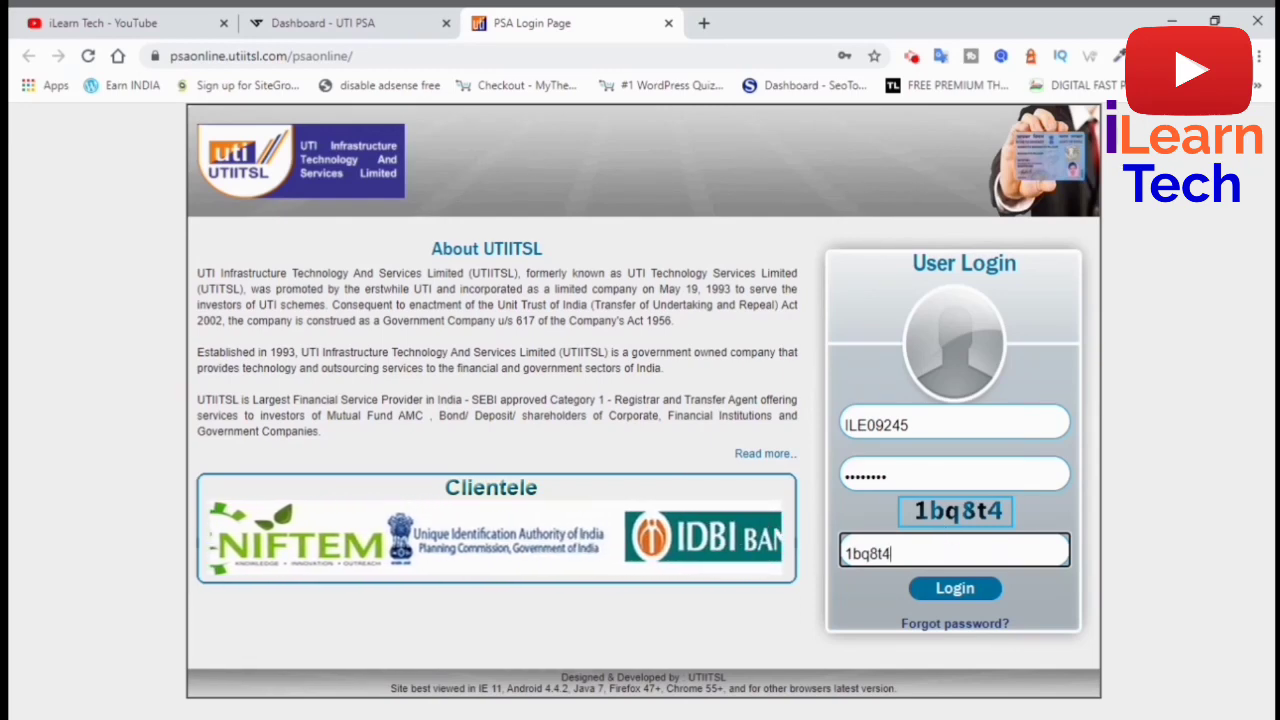
pyautogui.click(968, 594)
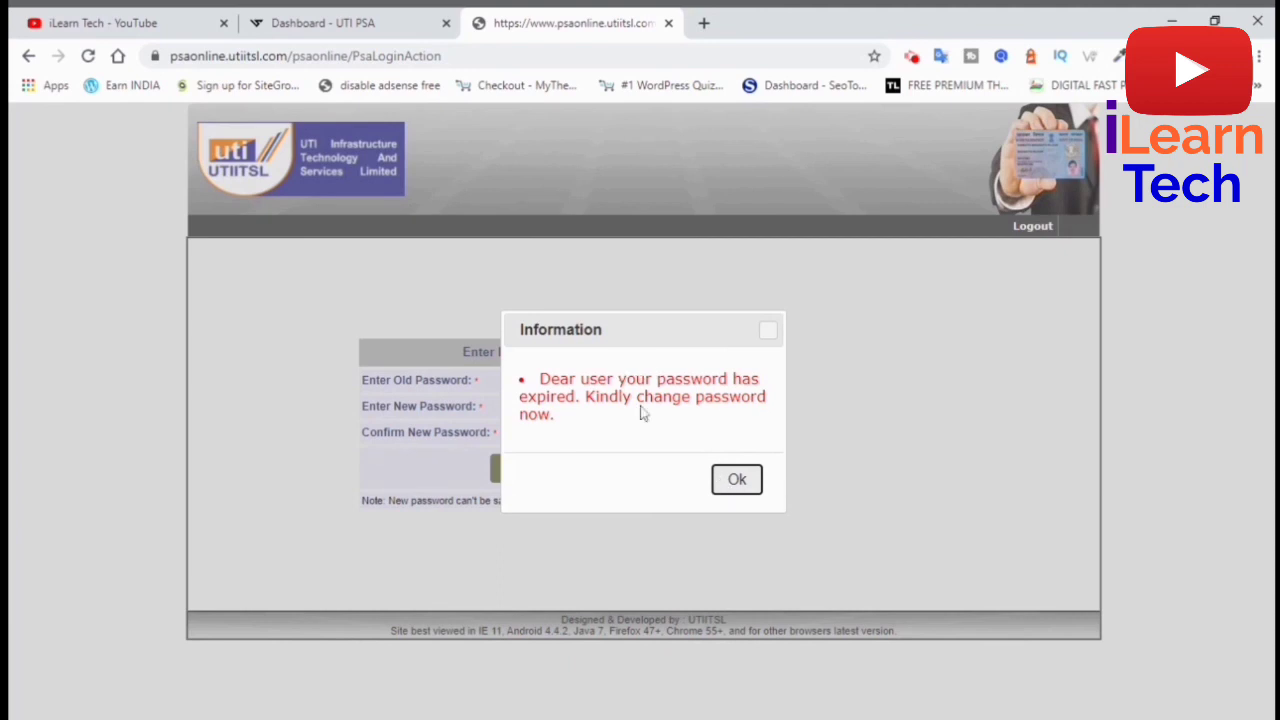
pyautogui.click(736, 479)
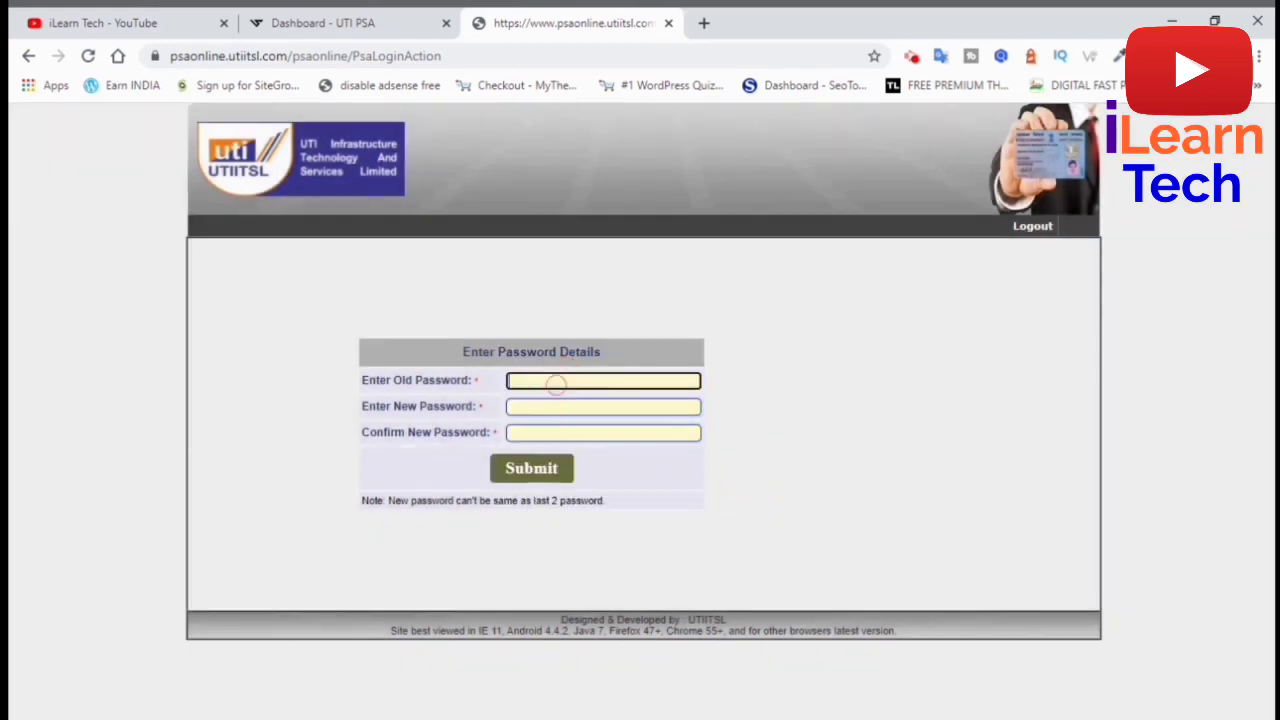
# - Enter the old password in the password change form
pyautogui.click(557, 381)
pyautogui.hotkey('ctrl', 'v')
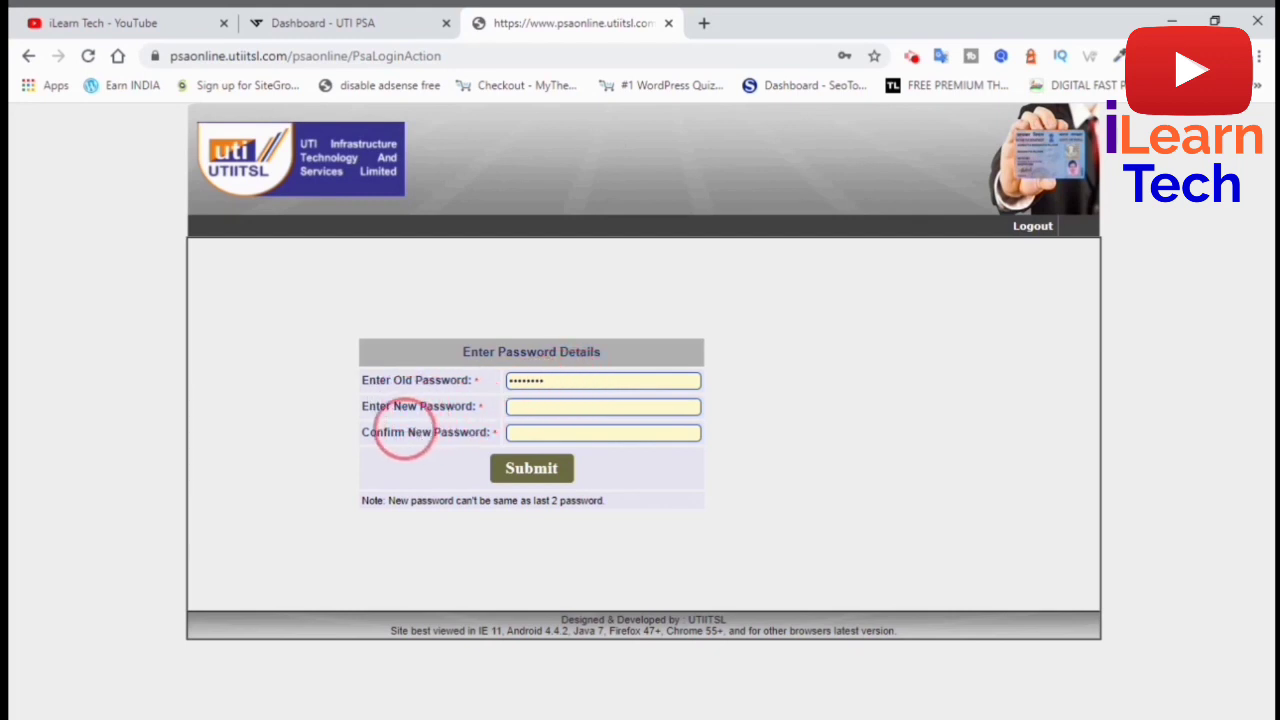
pyautogui.click(545, 430)
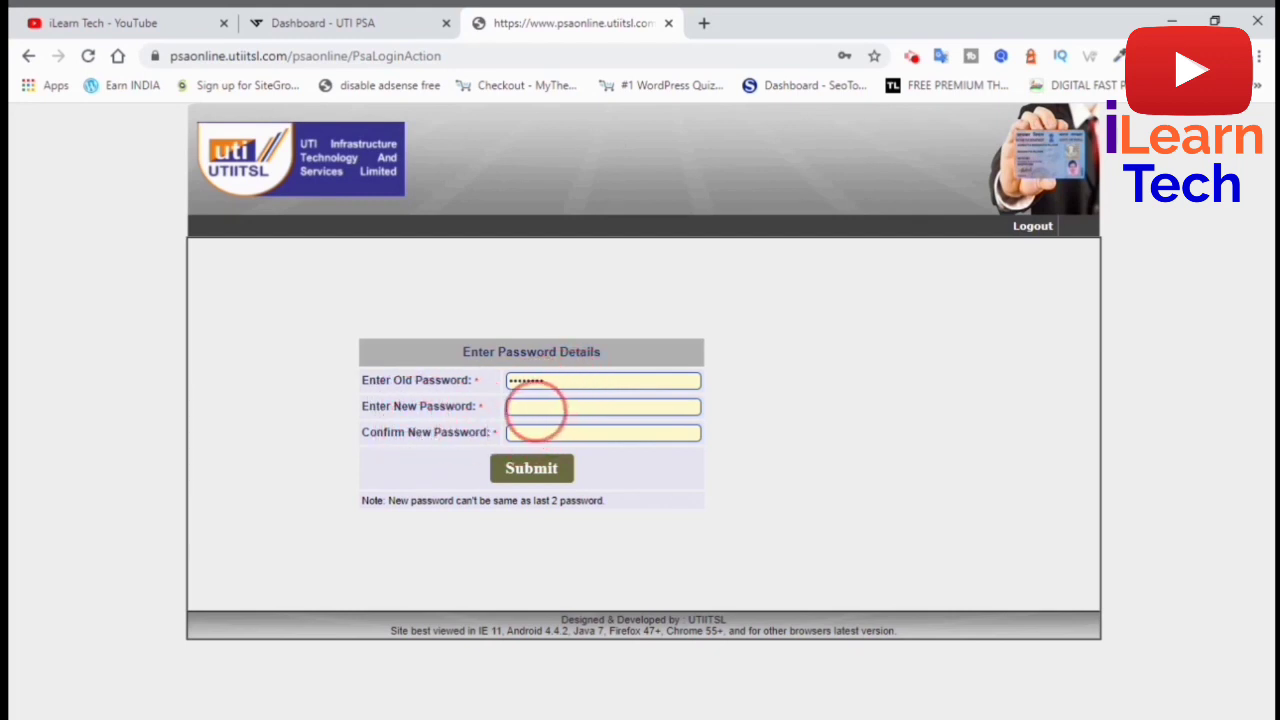
# - Try to set a new password in the change form and dismiss the resulting alerts
pyautogui.click(538, 407)
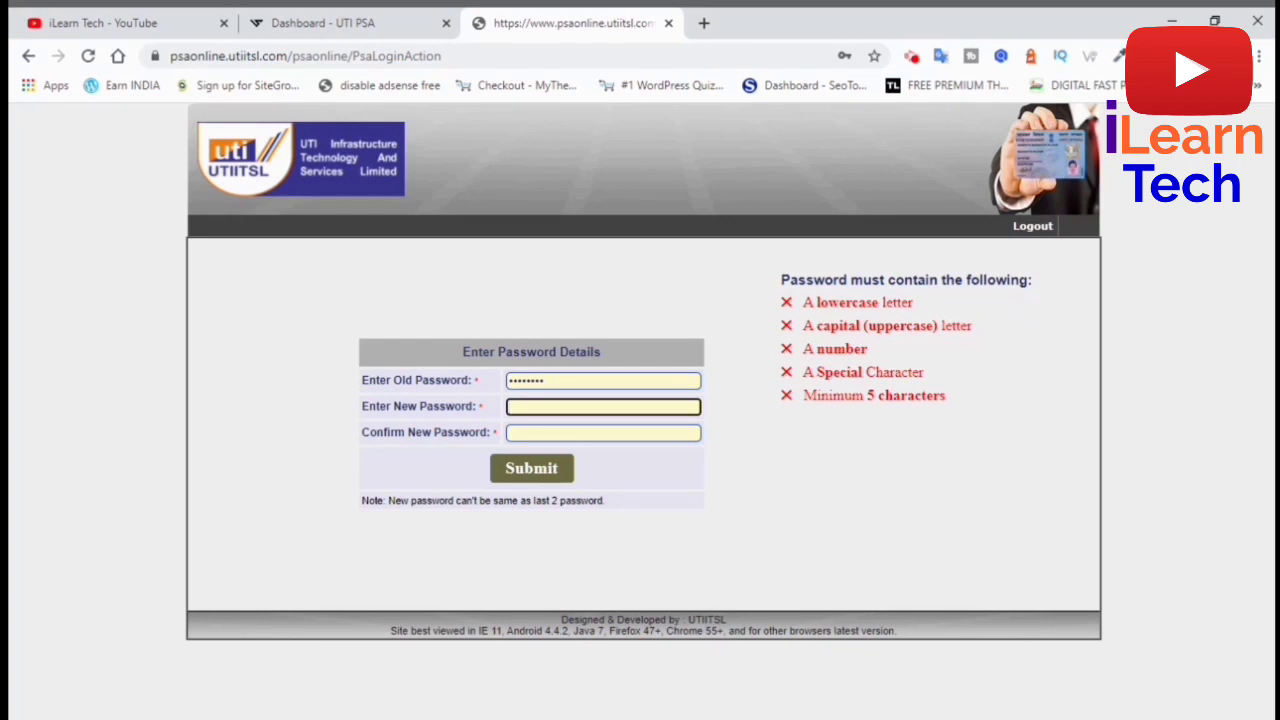
pyautogui.click(955, 408)
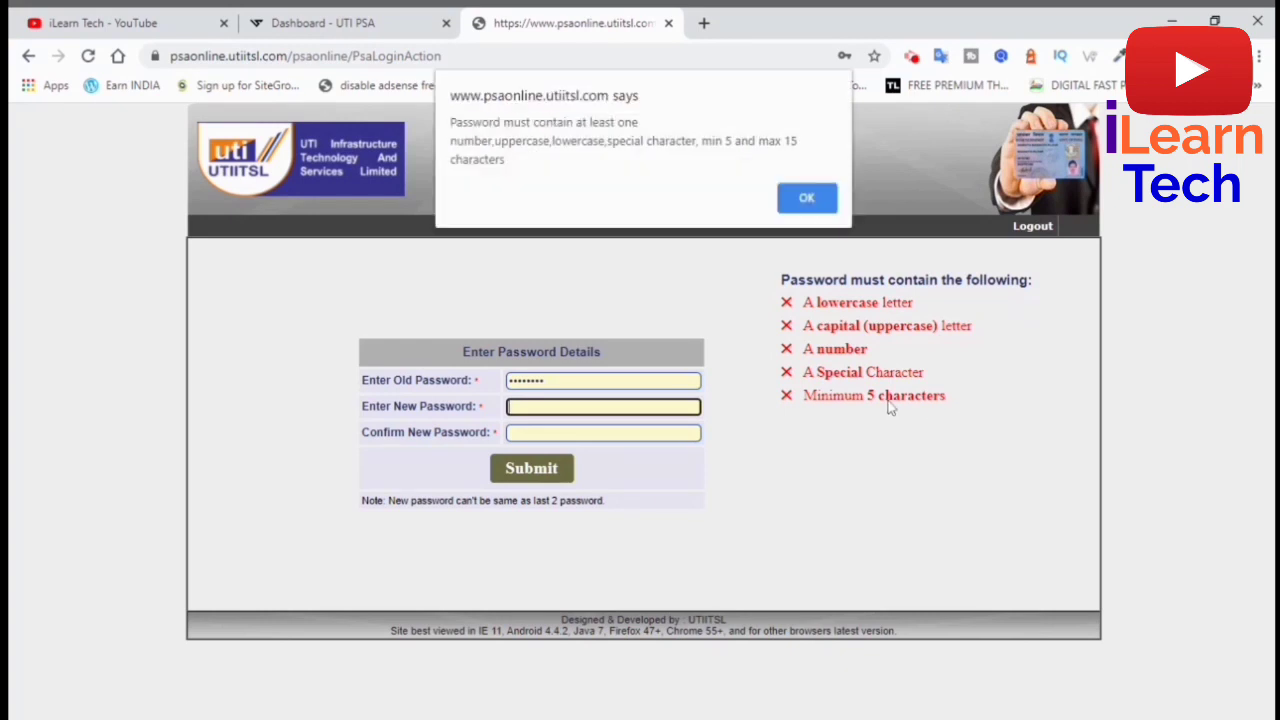
pyautogui.click(807, 197)
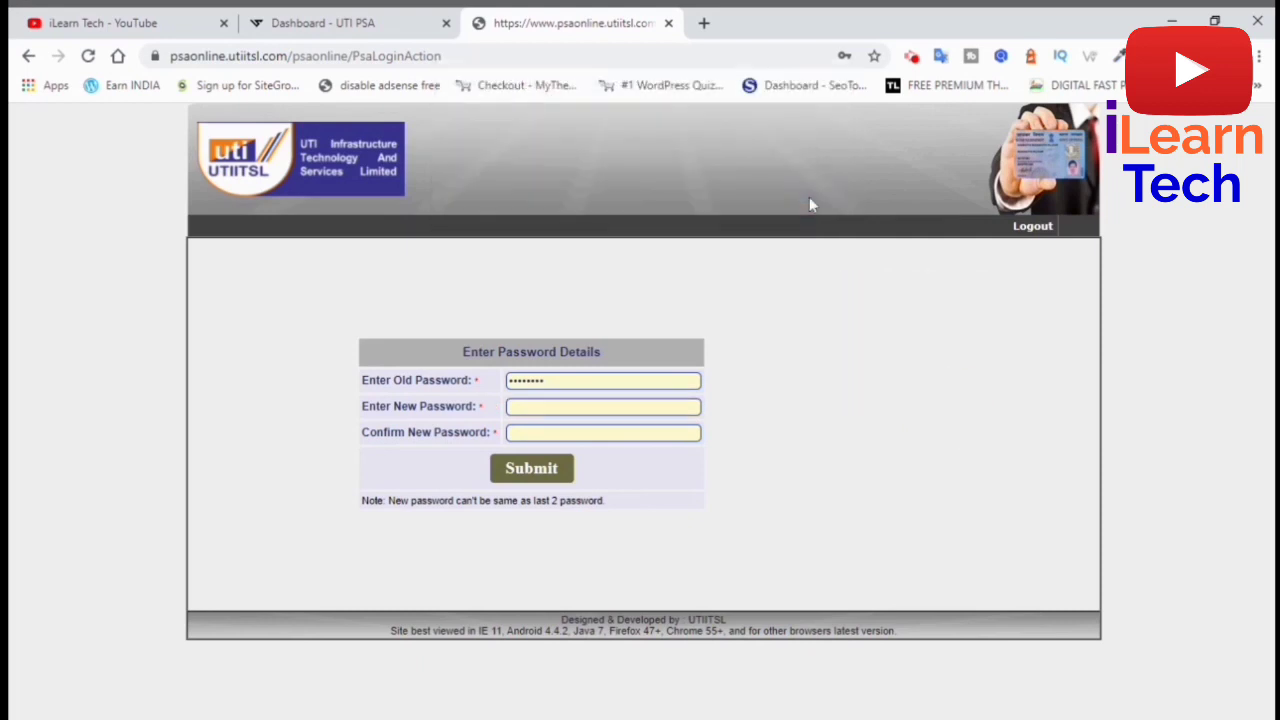
pyautogui.click(539, 406)
pyautogui.click(514, 469)
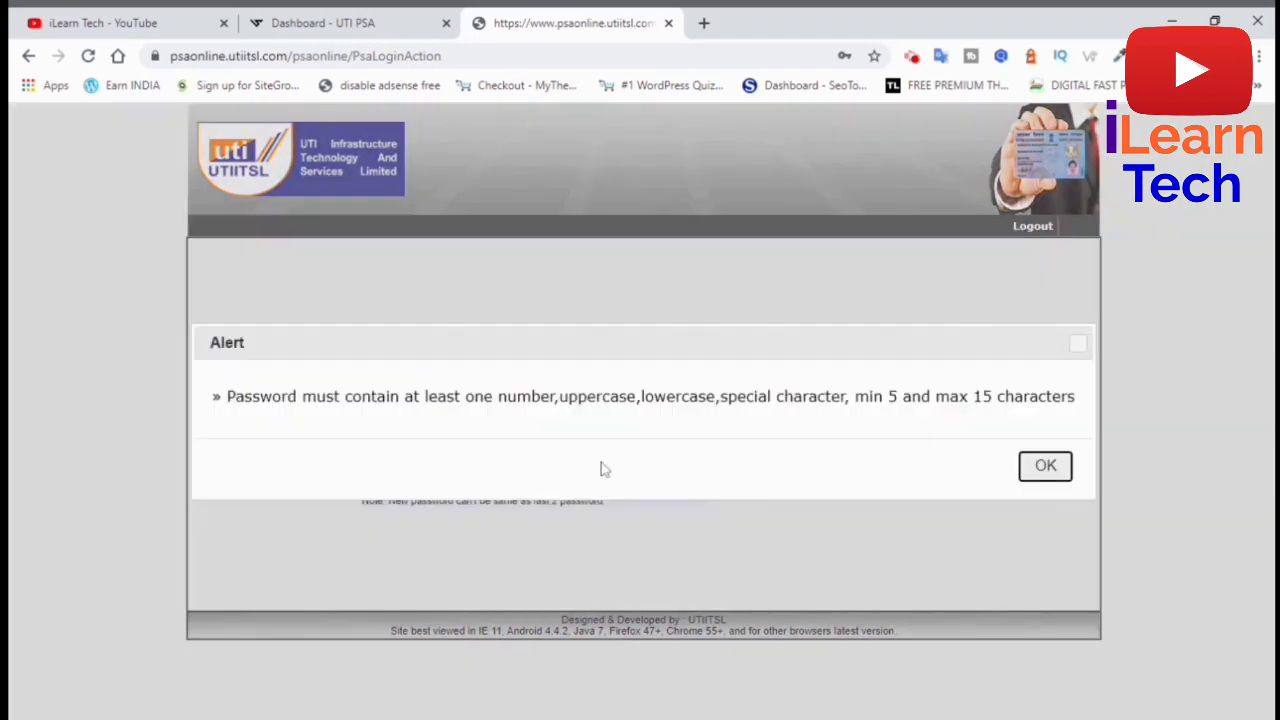
pyautogui.click(1054, 464)
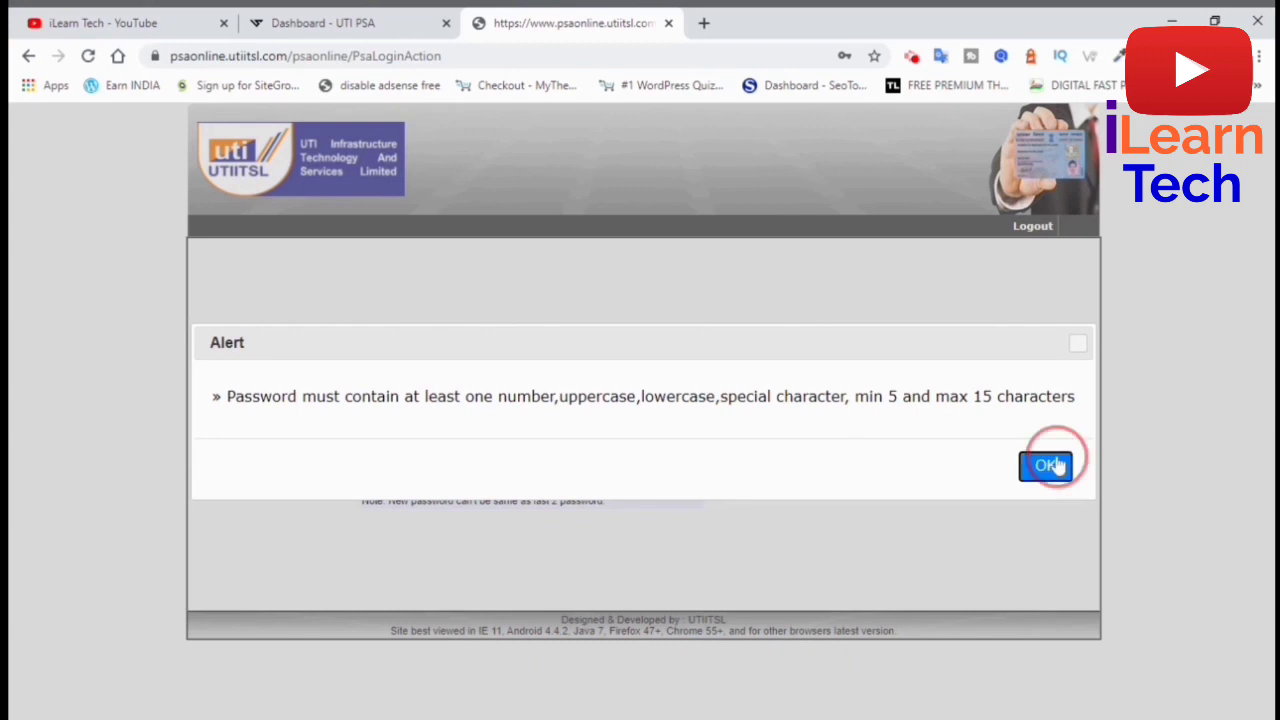
# - Enter a new password that includes a special character, confirm it and submit the password change
pyautogui.click(580, 406)
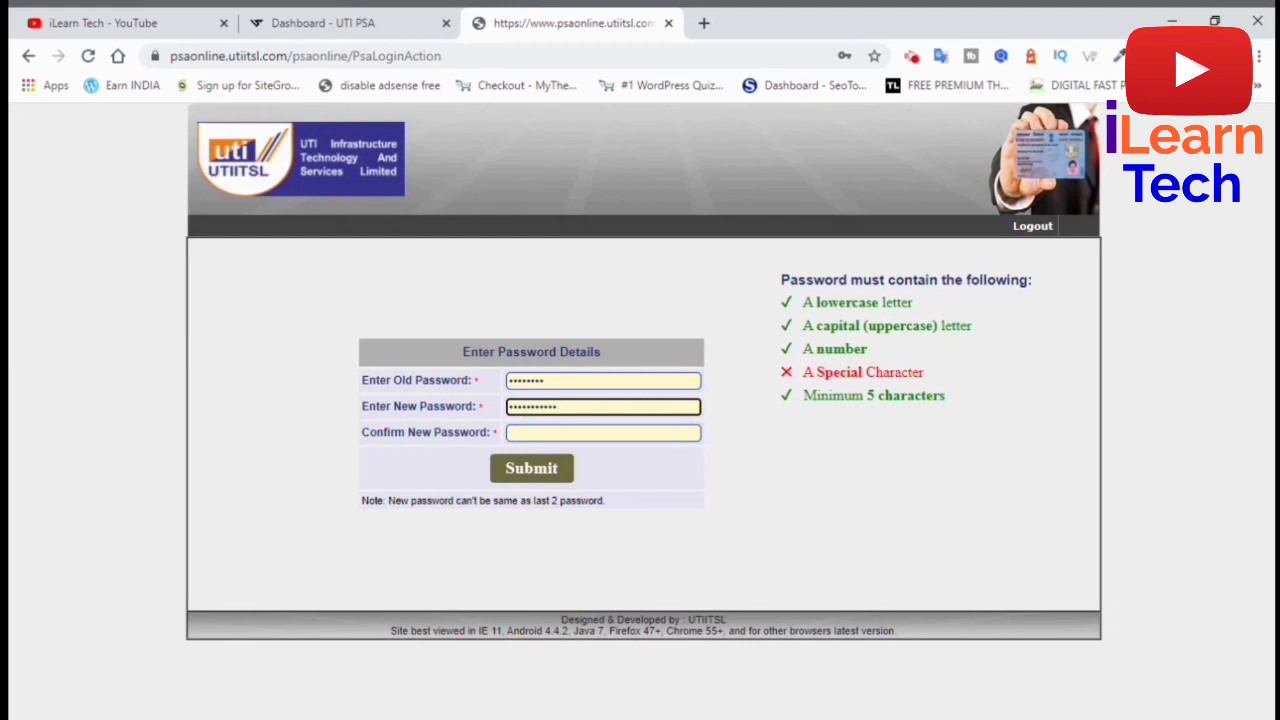
pyautogui.write('@')
pyautogui.click(592, 432)
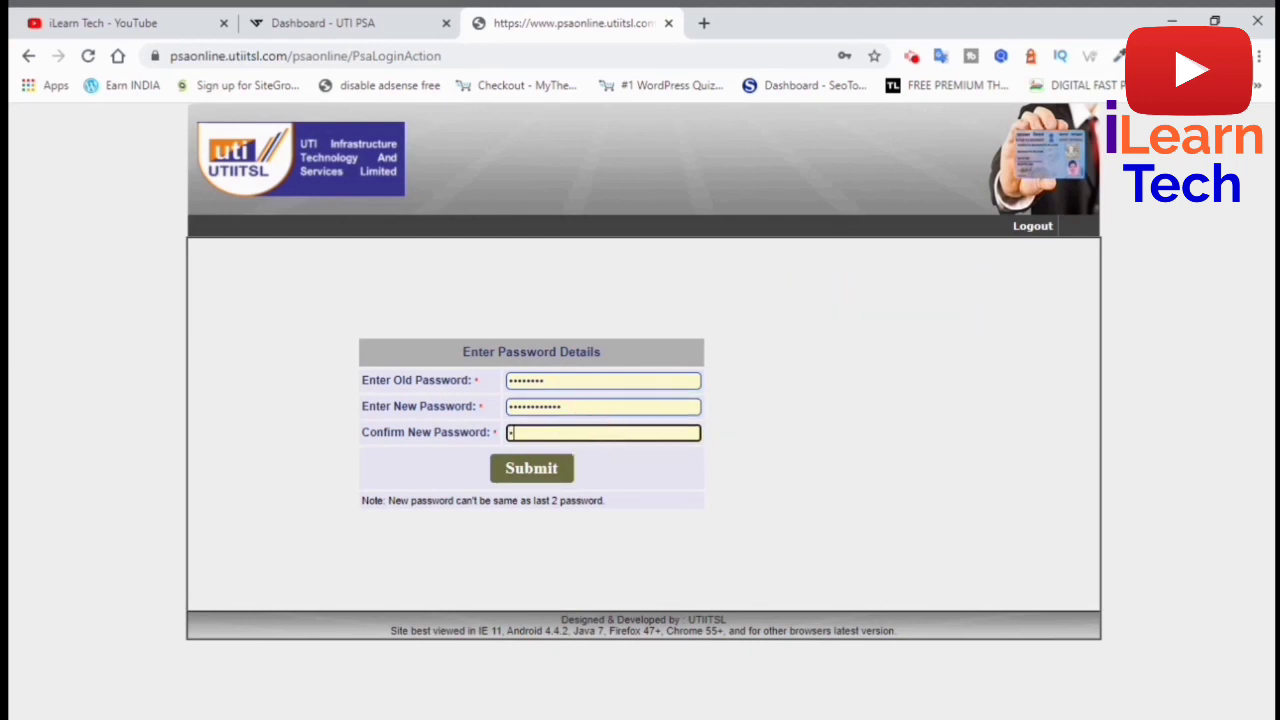
pyautogui.click(545, 470)
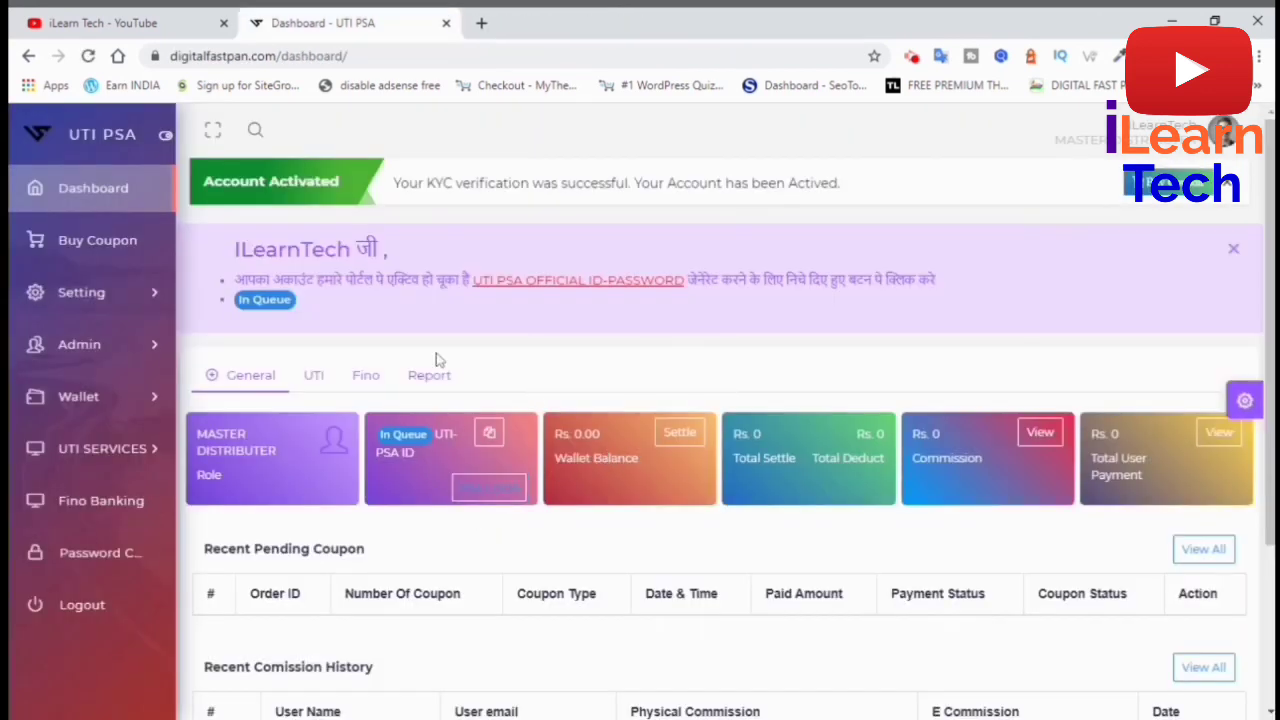
# - Log in to the UTIITSL PSA portal with the PSA ID, new password and captcha, close the coupon notice and view the process notes
pyautogui.click(490, 488)
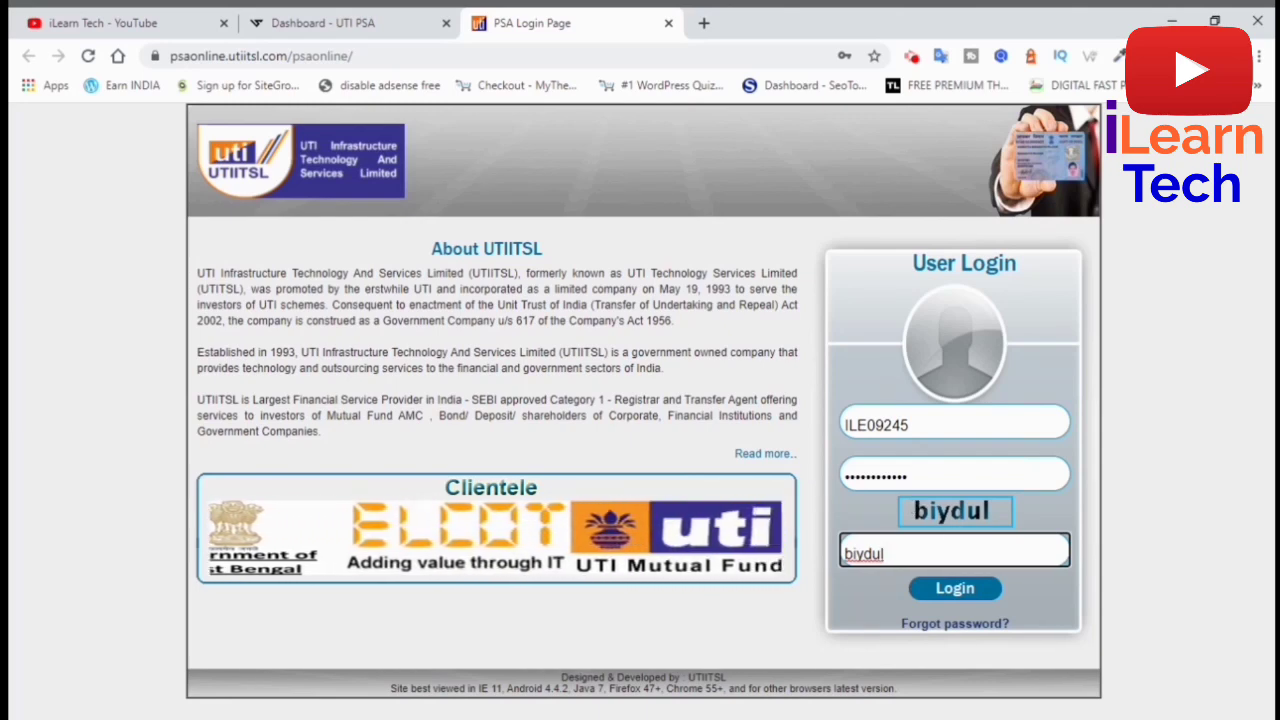
pyautogui.click(958, 592)
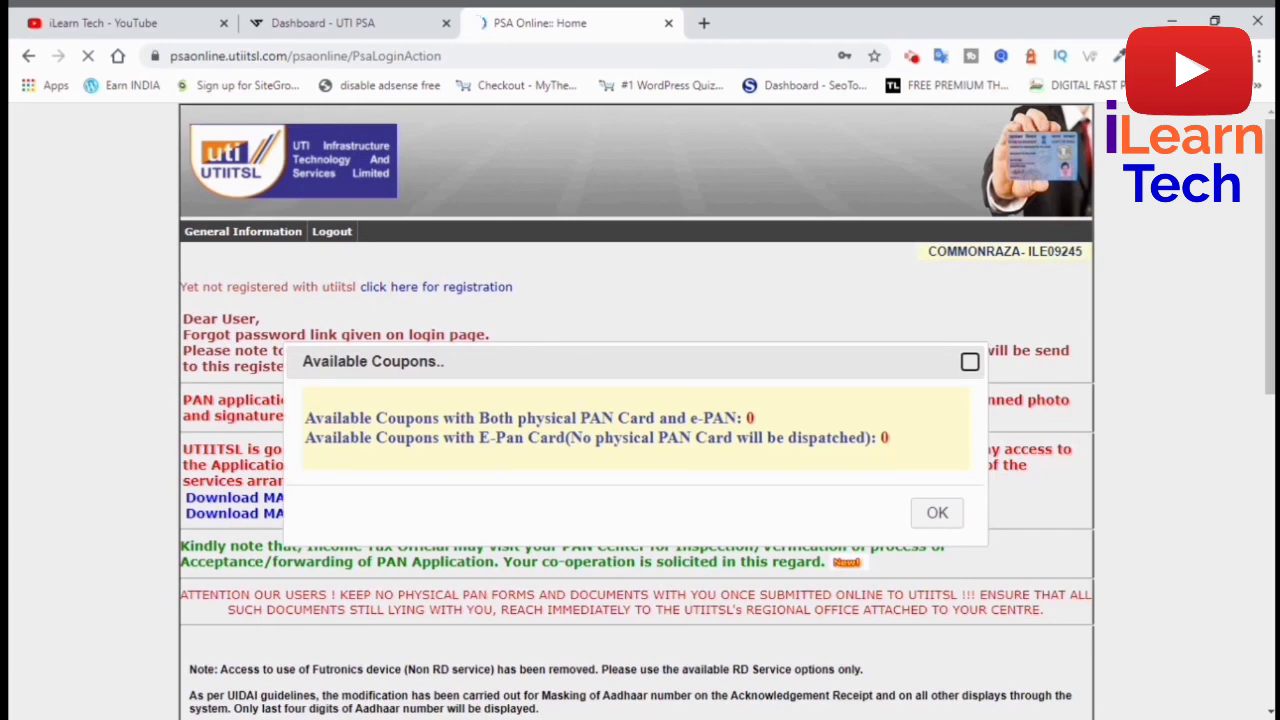
pyautogui.click(938, 514)
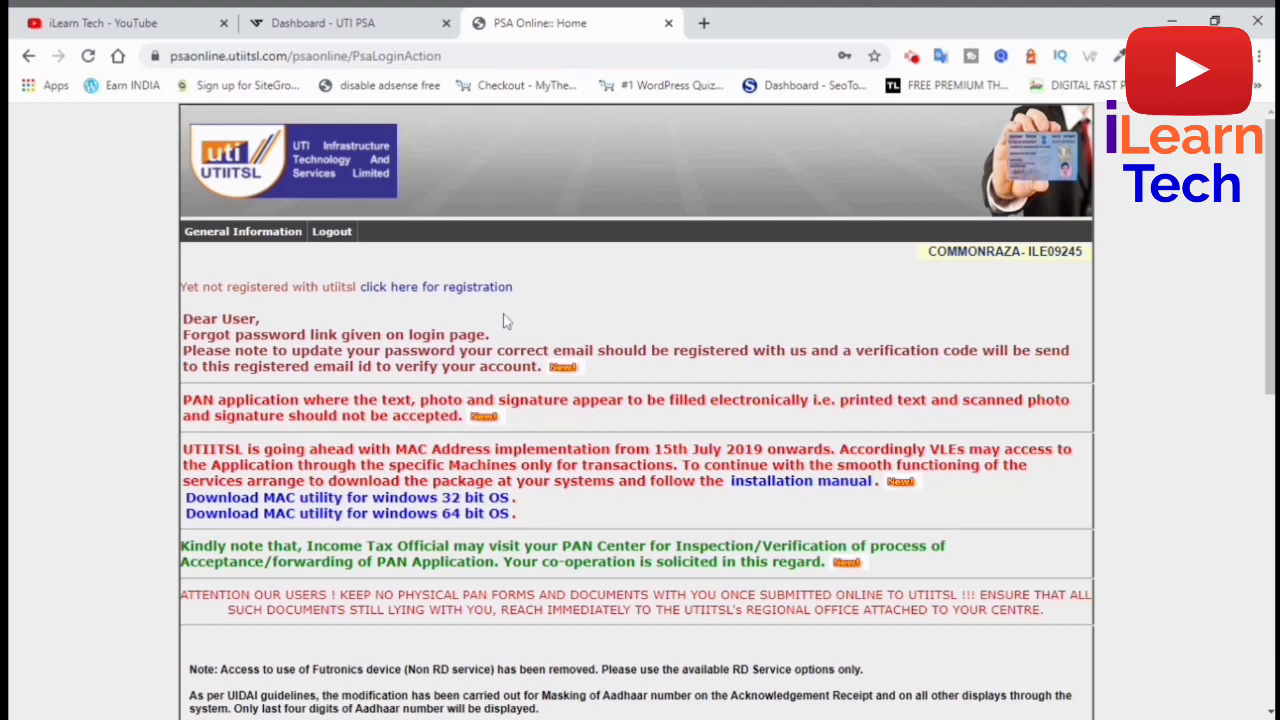
pyautogui.scroll(-7, 505, 320)
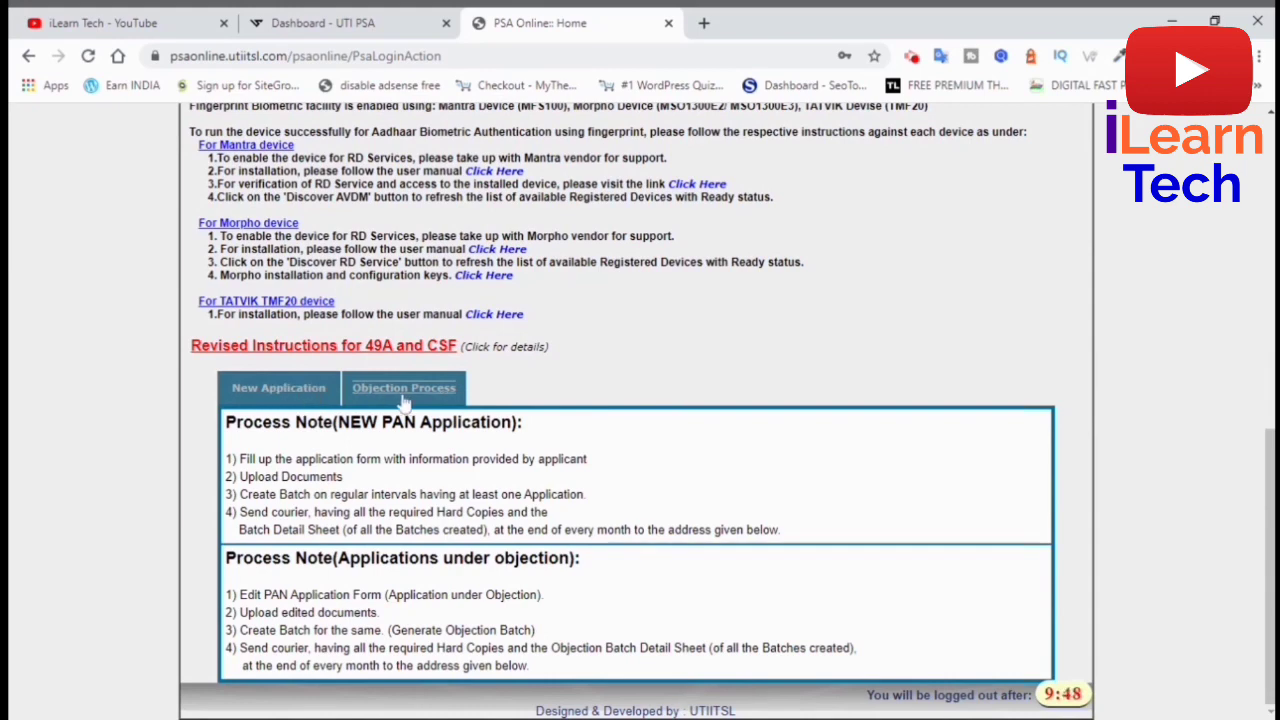
# - Open the registration form from the PSA home page and submit the prefilled personal details to register with UTIITSL
pyautogui.click(290, 390)
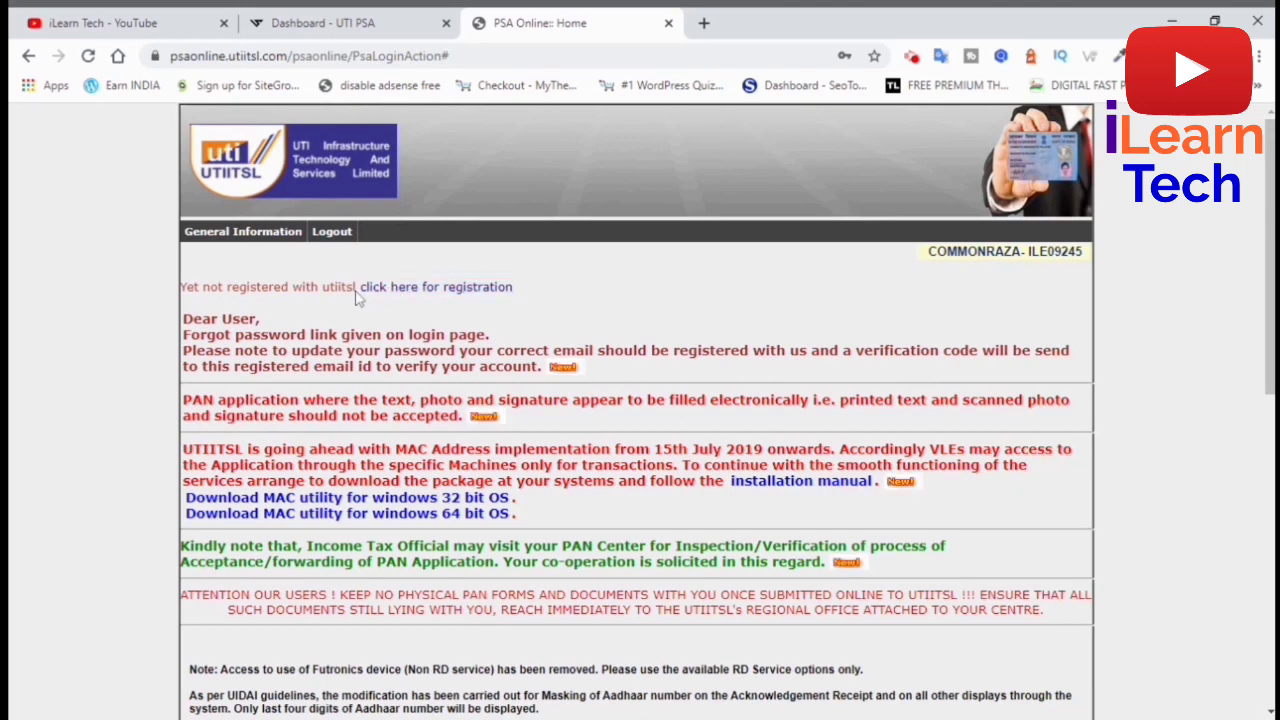
pyautogui.click(434, 292)
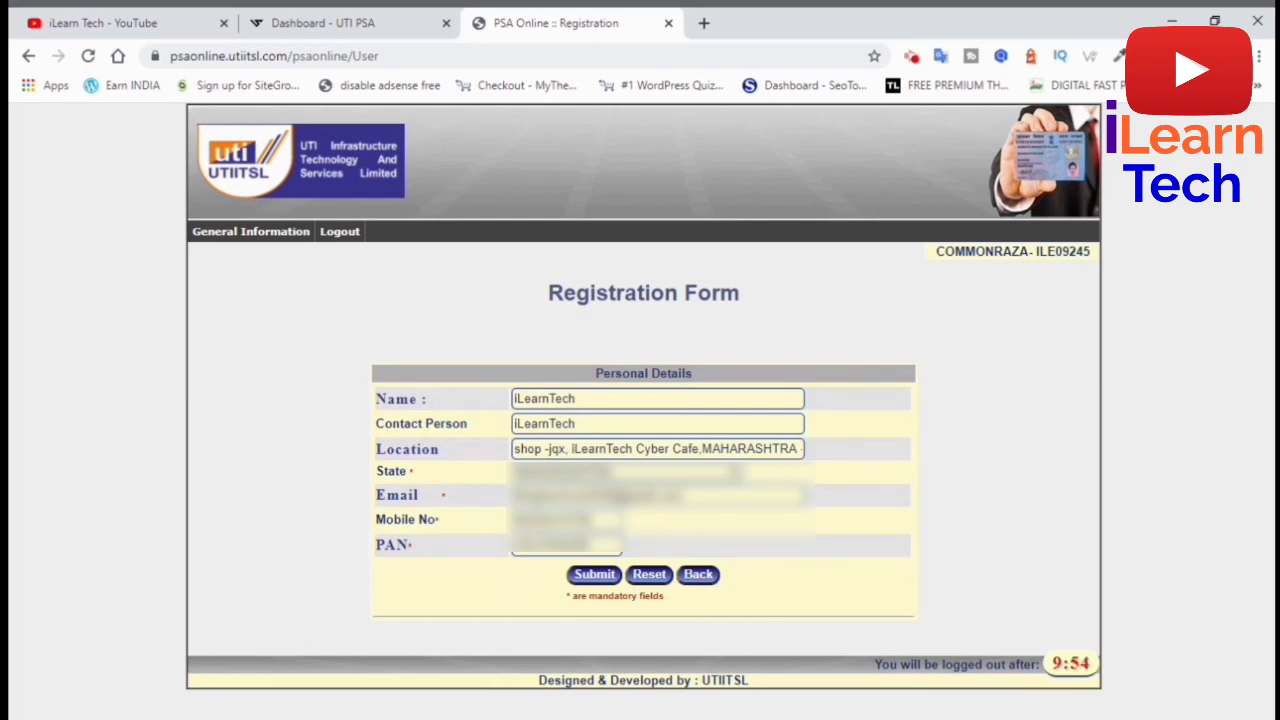
pyautogui.click(409, 20)
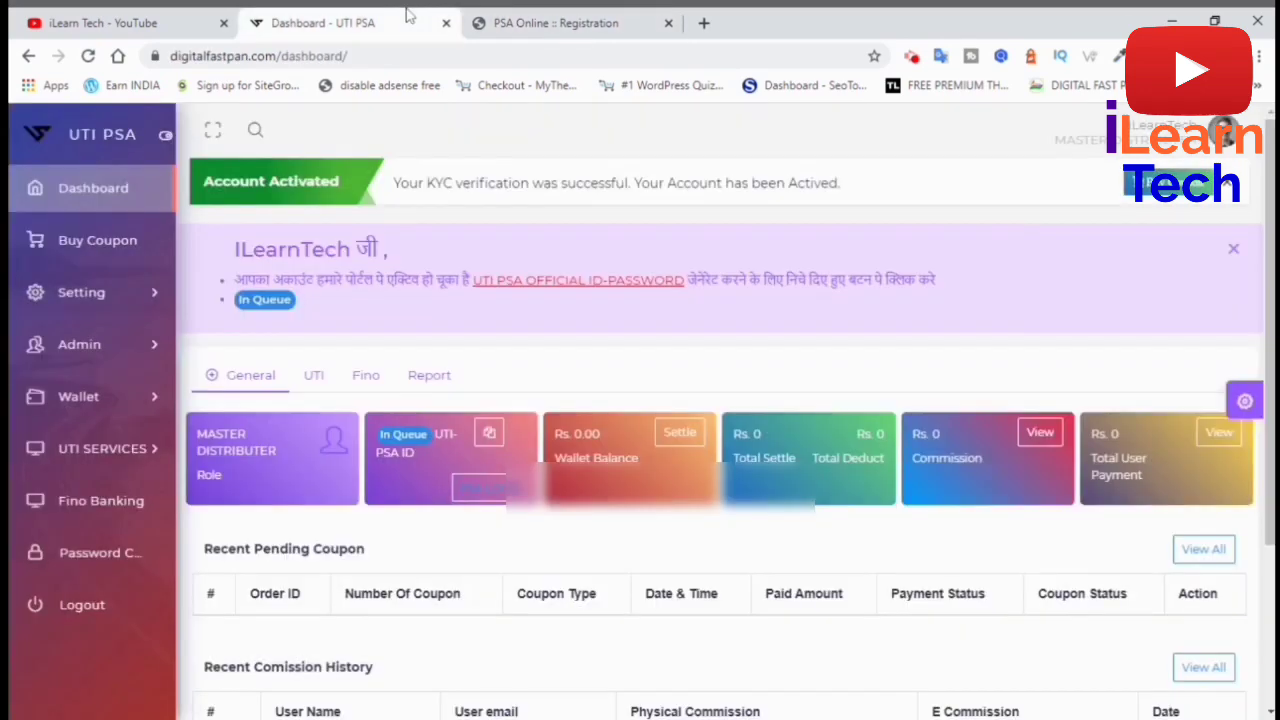
pyautogui.click(520, 22)
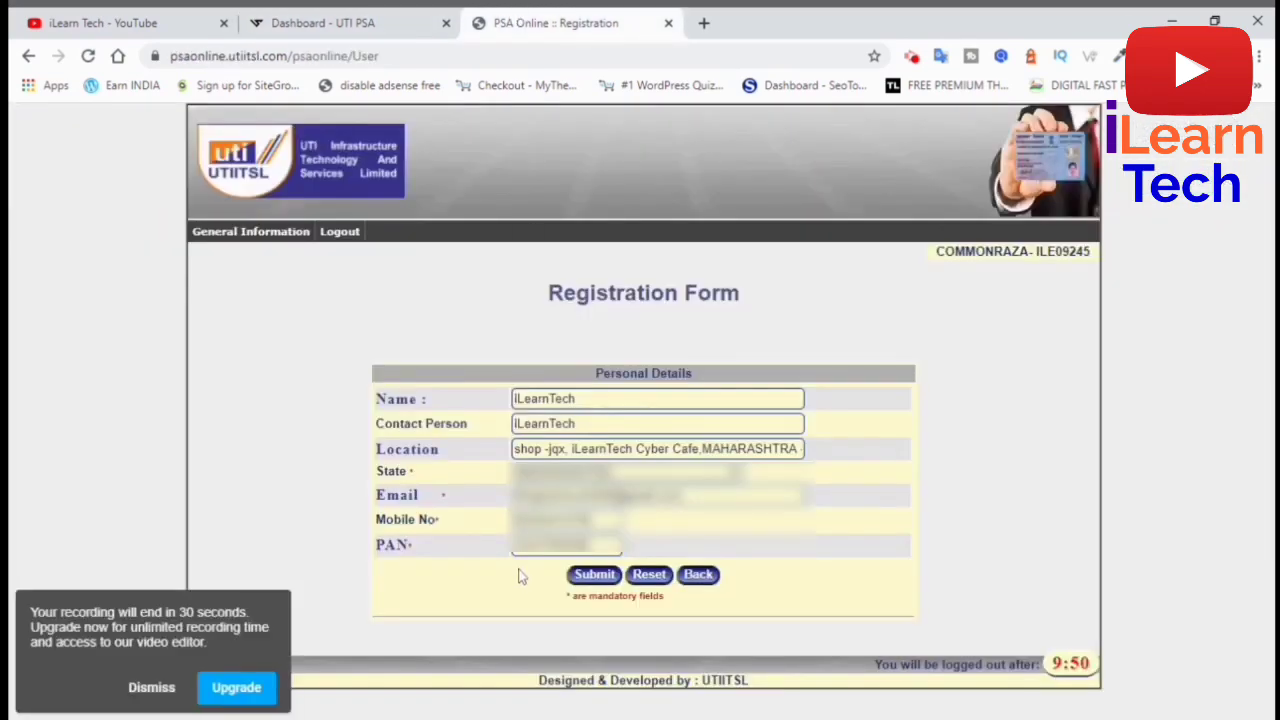
pyautogui.click(140, 686)
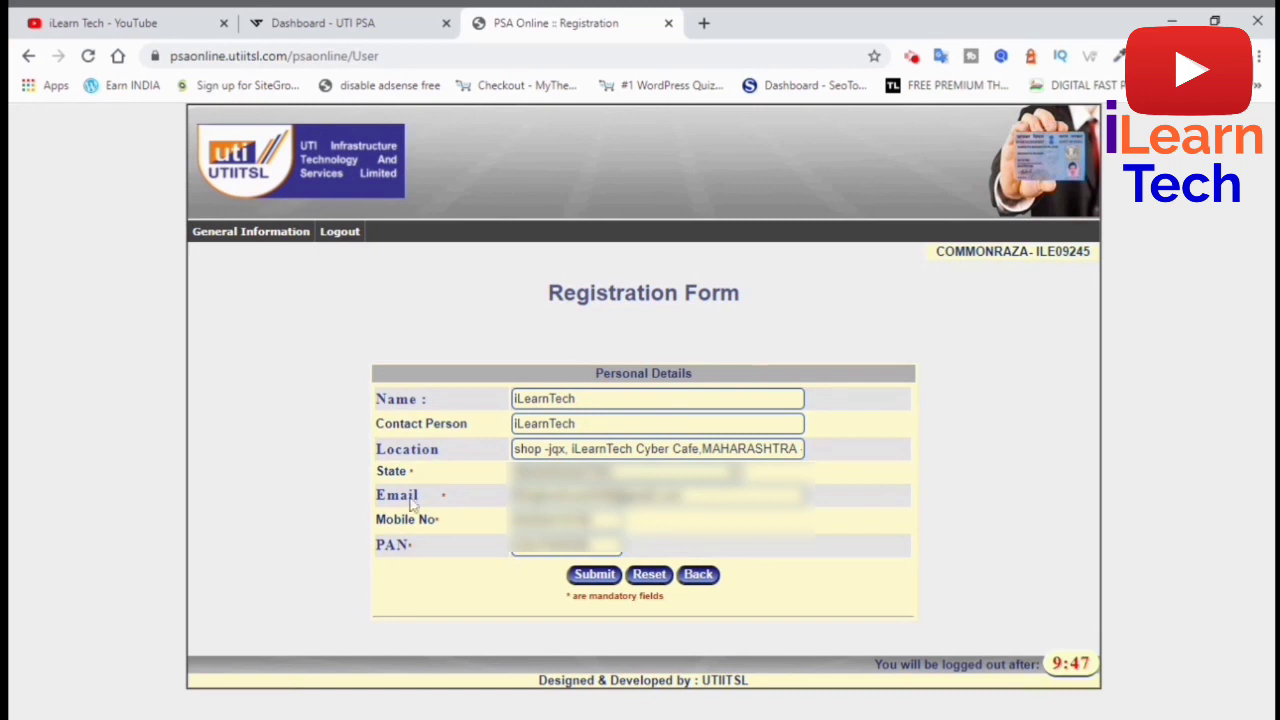
pyautogui.click(596, 579)
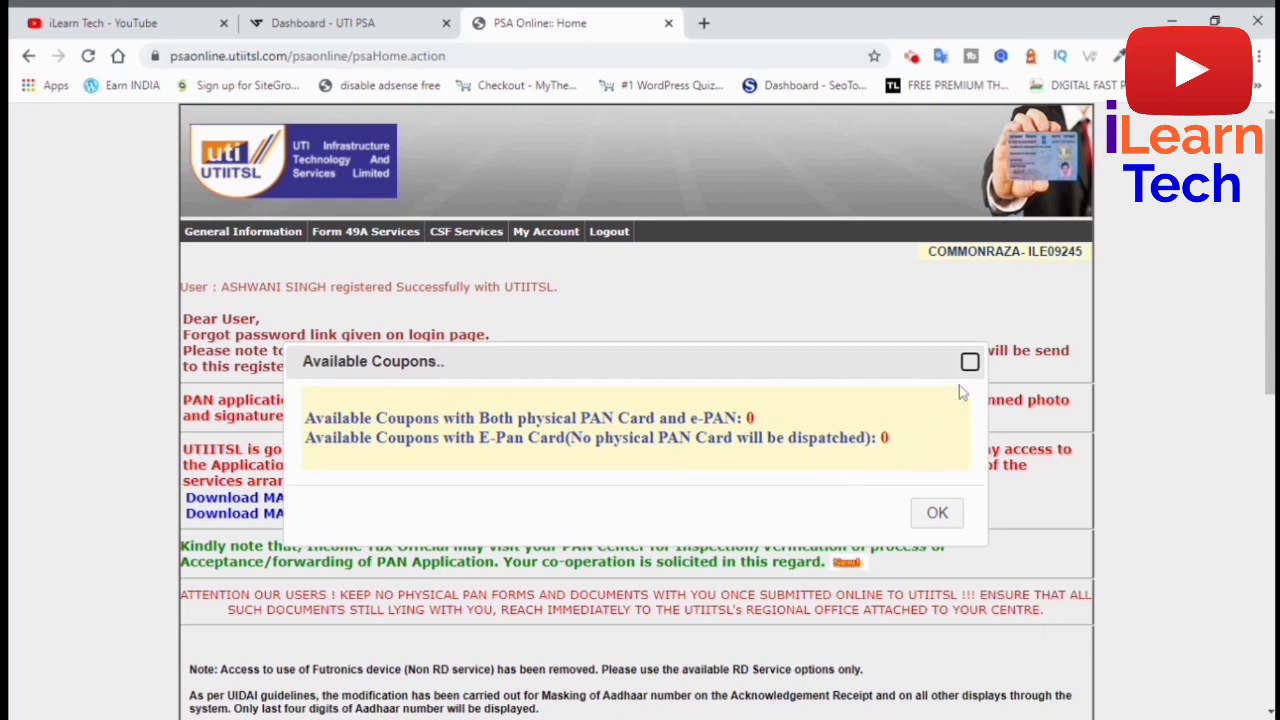
# - Close the available coupons notice and open the Available E-Coupons page of the Form 49A Services
pyautogui.click(937, 513)
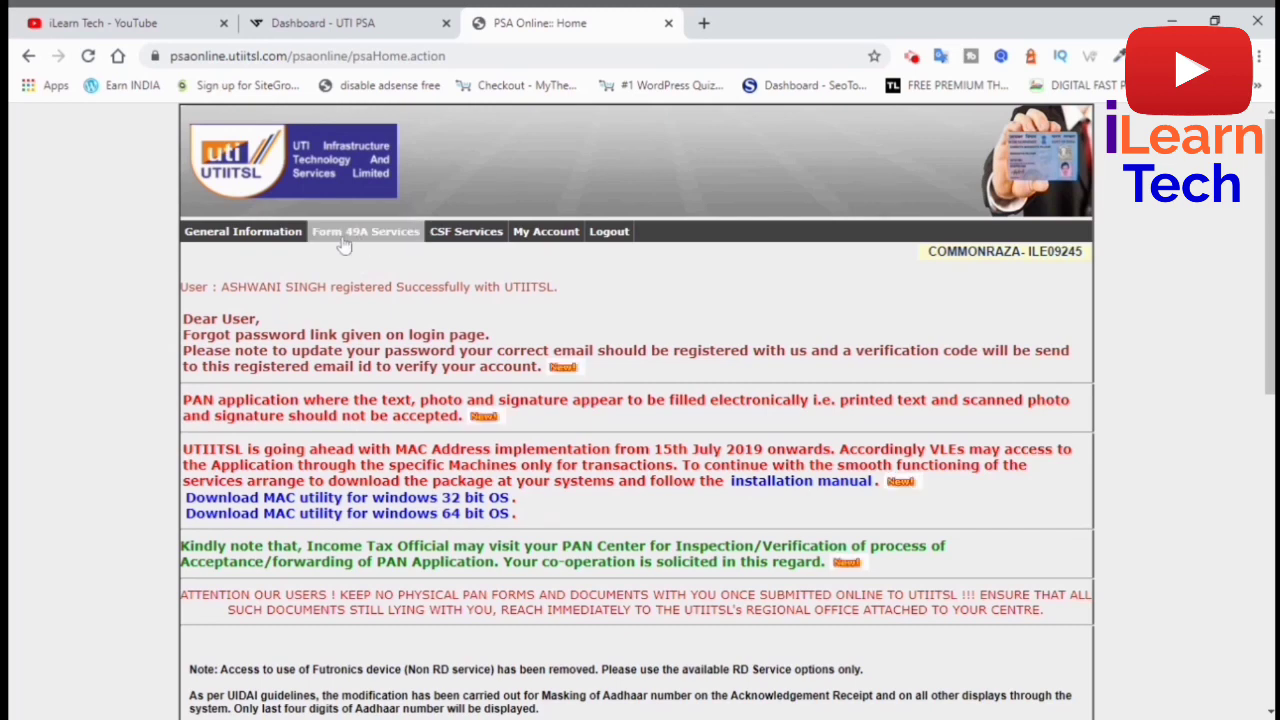
pyautogui.click(393, 233)
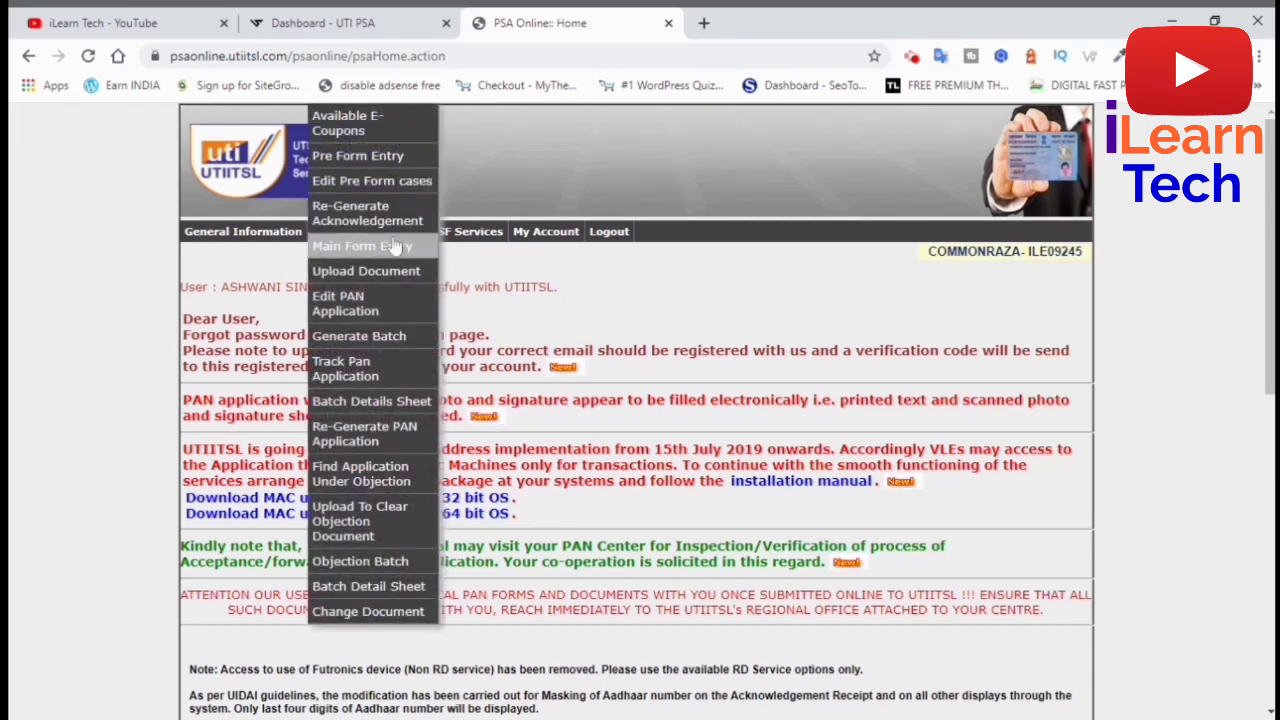
pyautogui.click(396, 246)
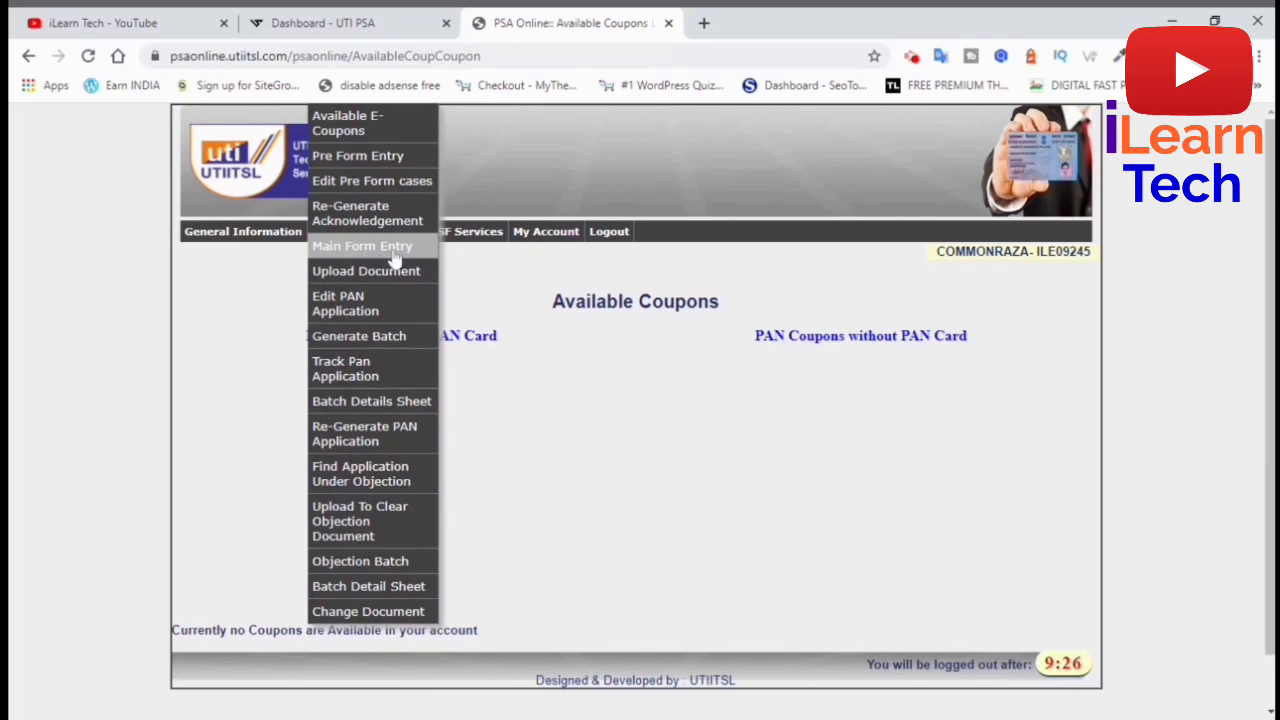
# - On the Digital Fast PAN dashboard, fill the coupon purchase form with the PSA ID, Physical Coupons and quantity 1, and close it without paying
pyautogui.click(340, 22)
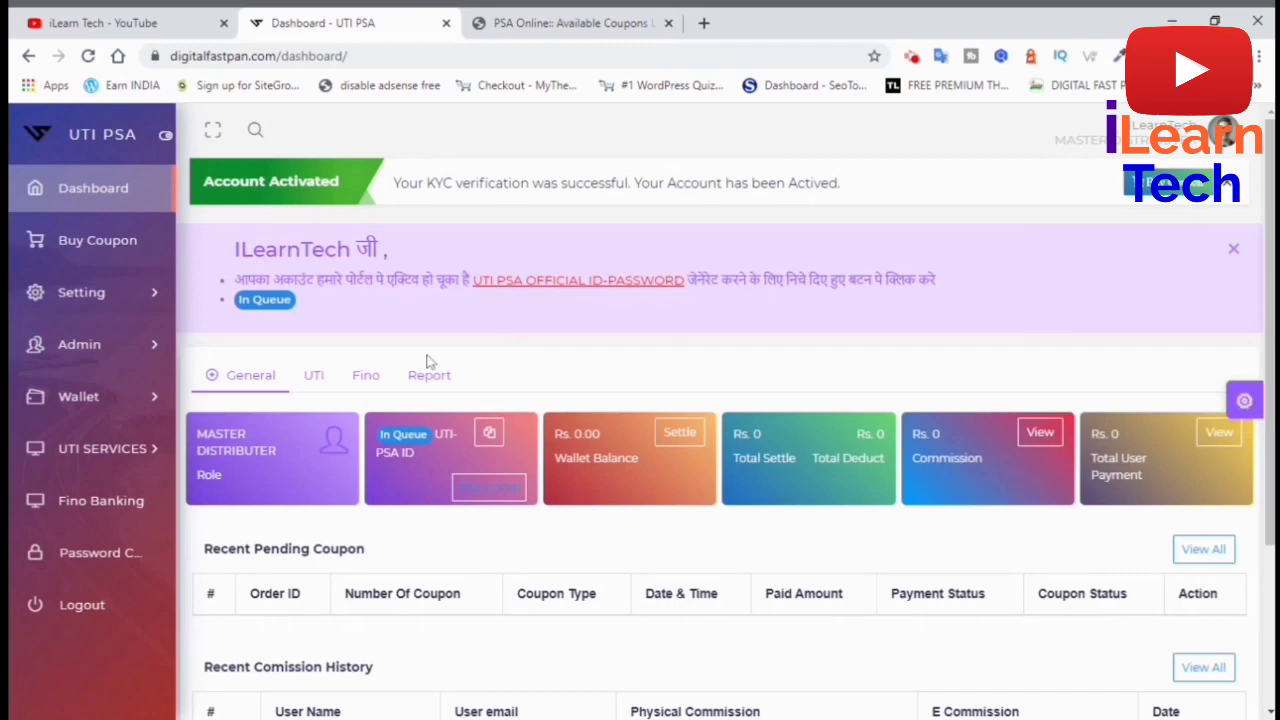
pyautogui.scroll(-3, 452, 408)
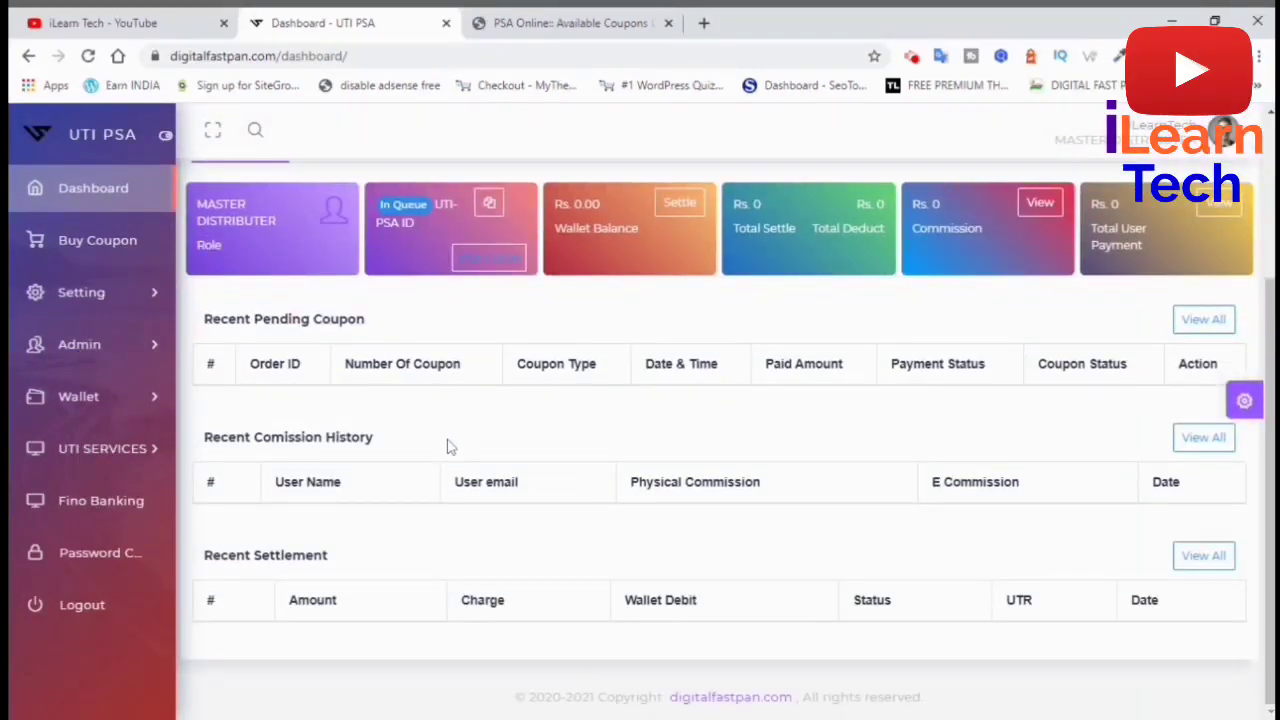
pyautogui.scroll(3, 326, 410)
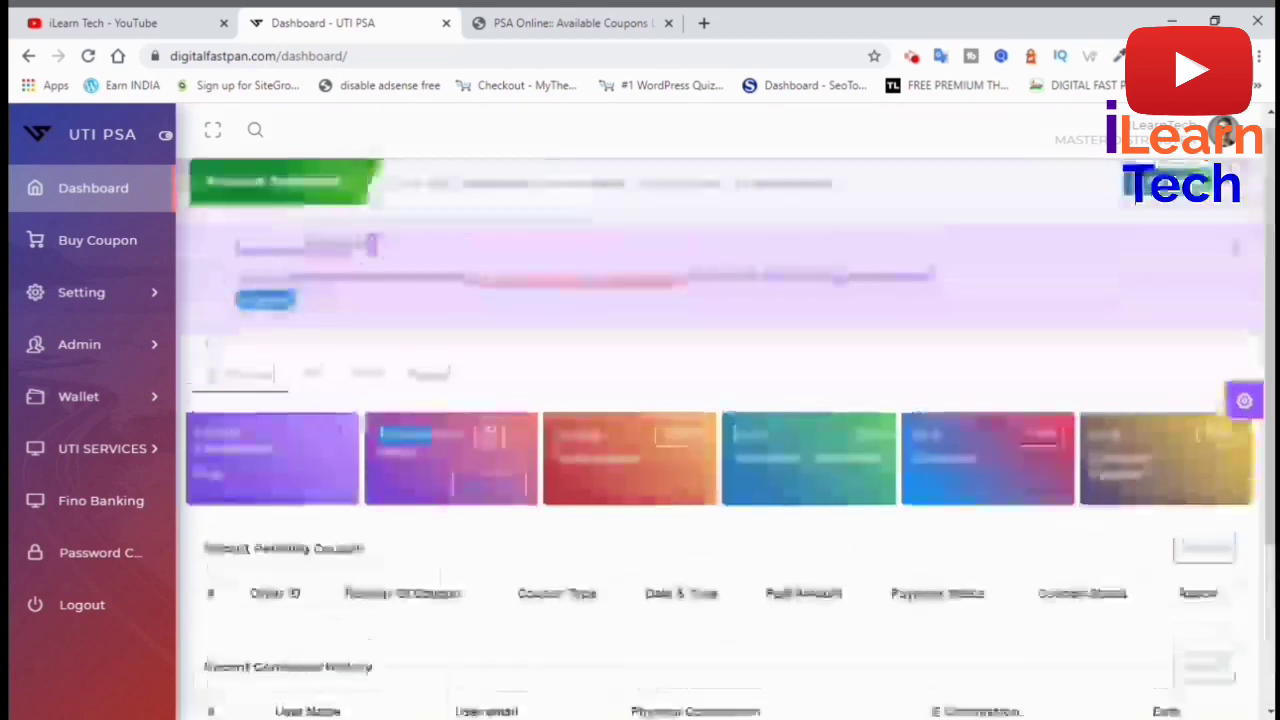
pyautogui.click(75, 250)
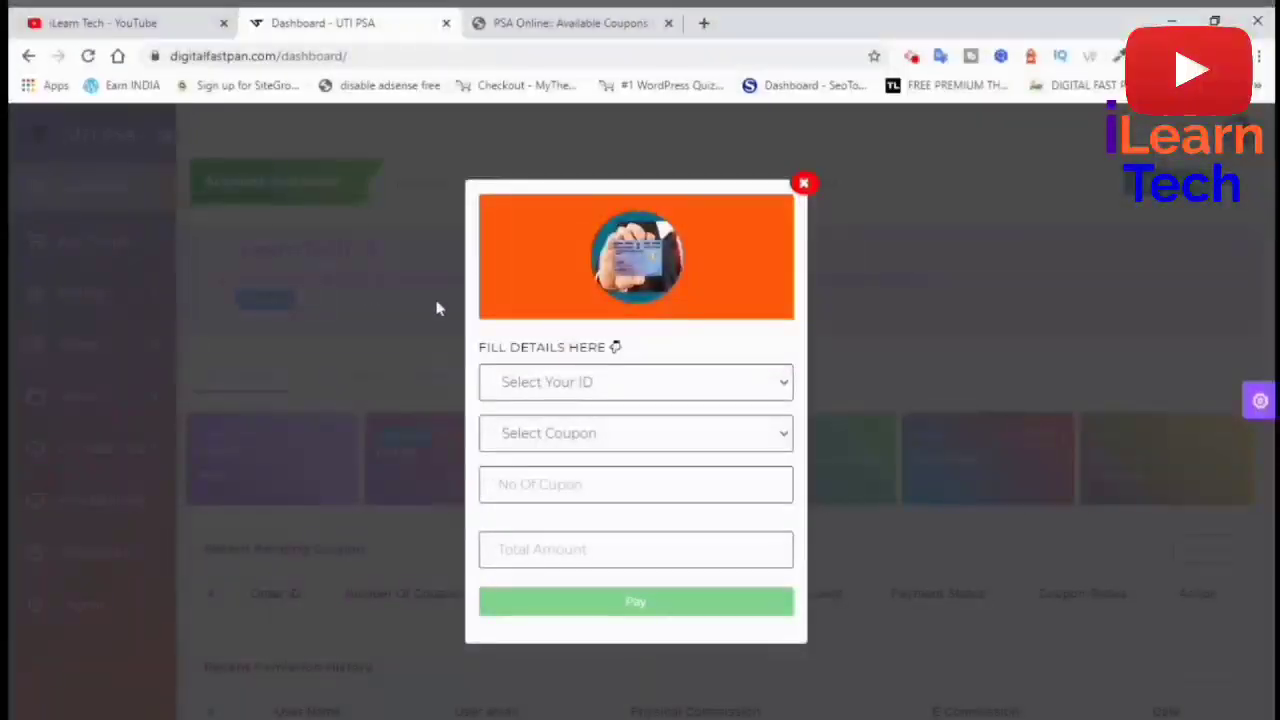
pyautogui.click(562, 381)
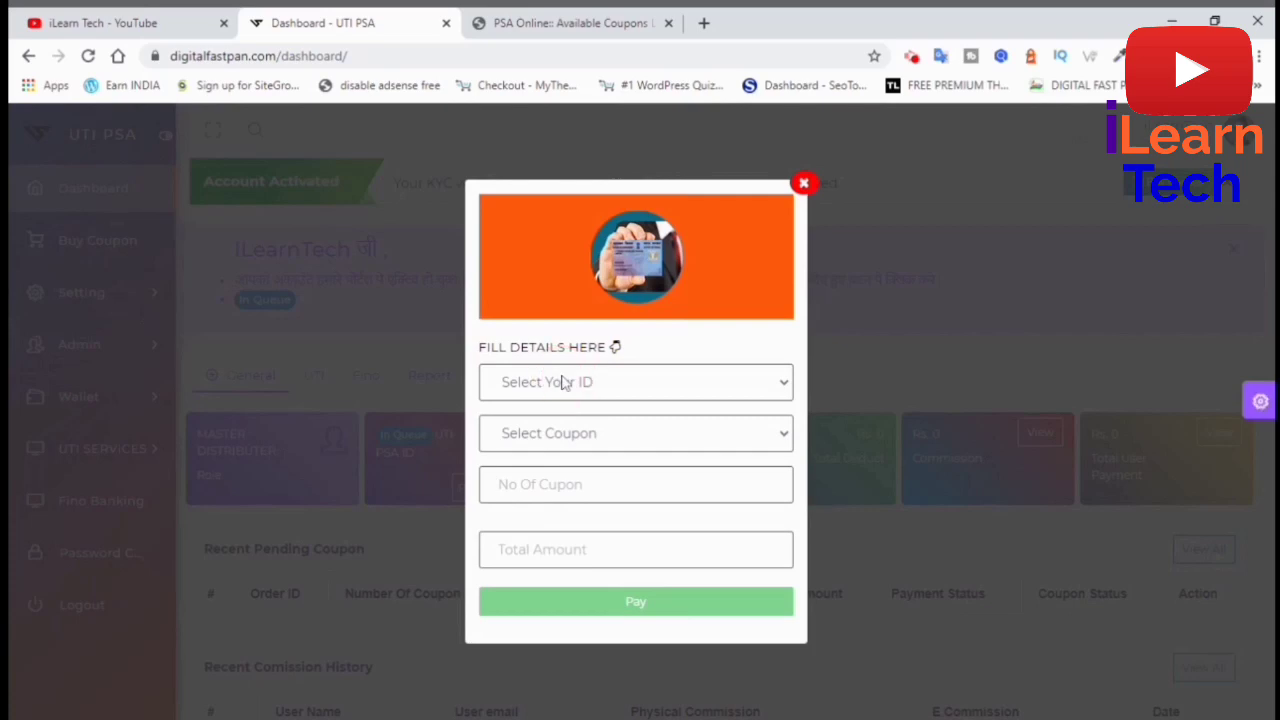
pyautogui.click(540, 420)
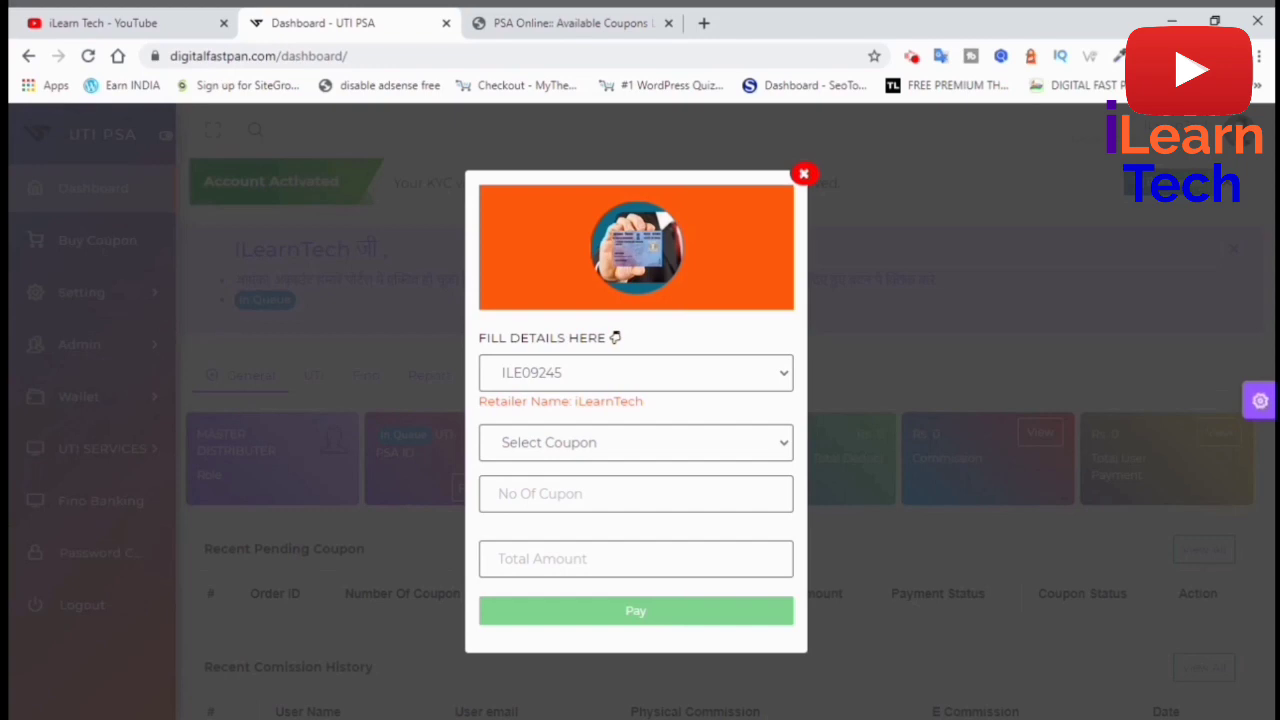
pyautogui.press('Down')
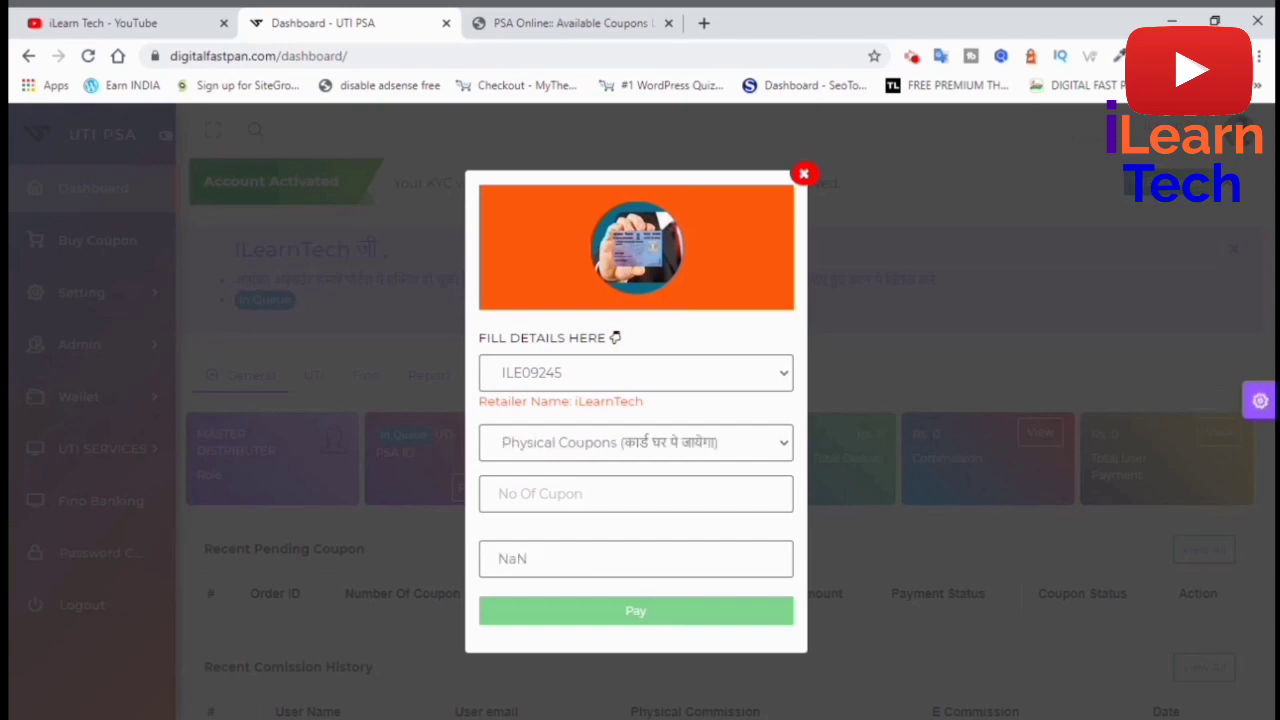
pyautogui.click(491, 493)
pyautogui.write('1')
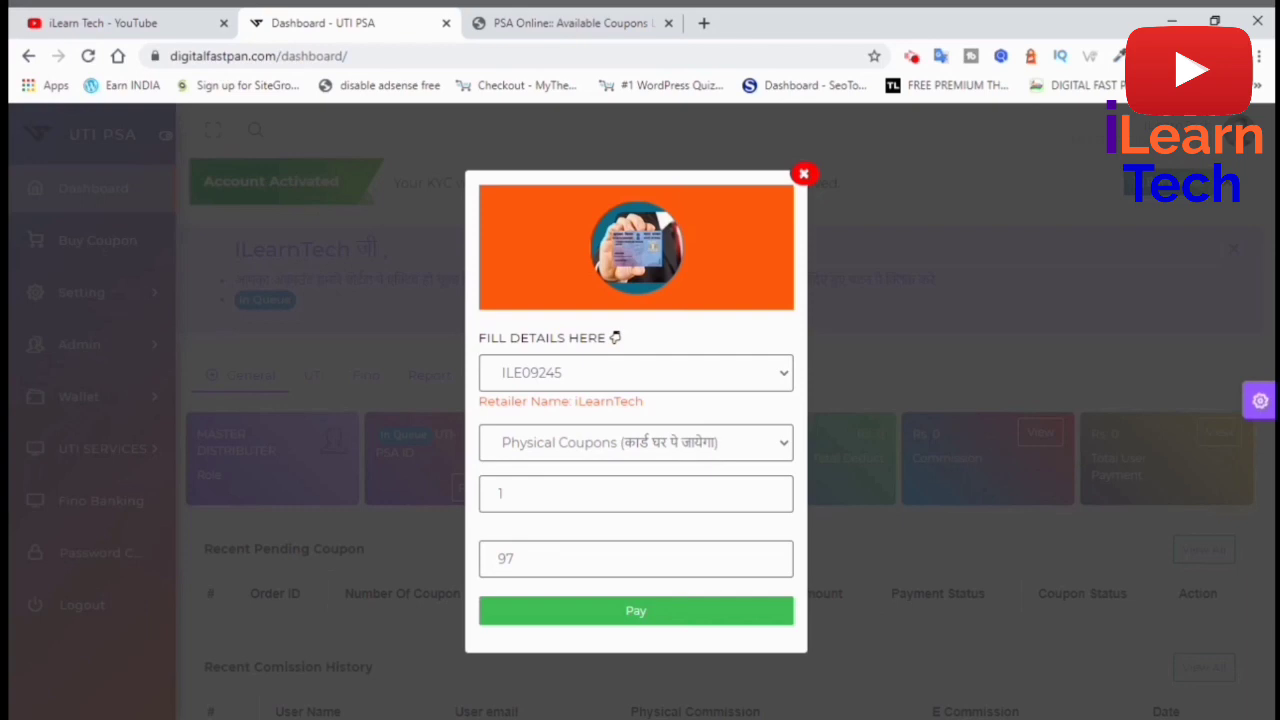
pyautogui.click(505, 558)
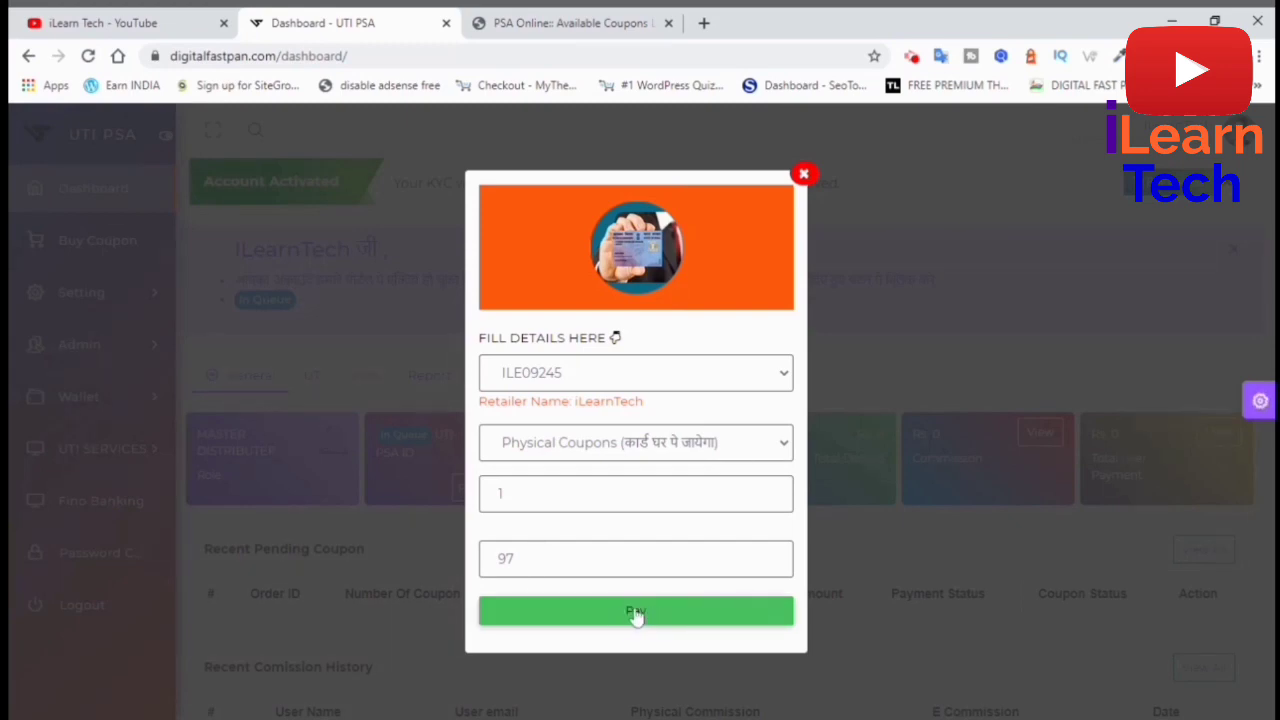
pyautogui.click(803, 174)
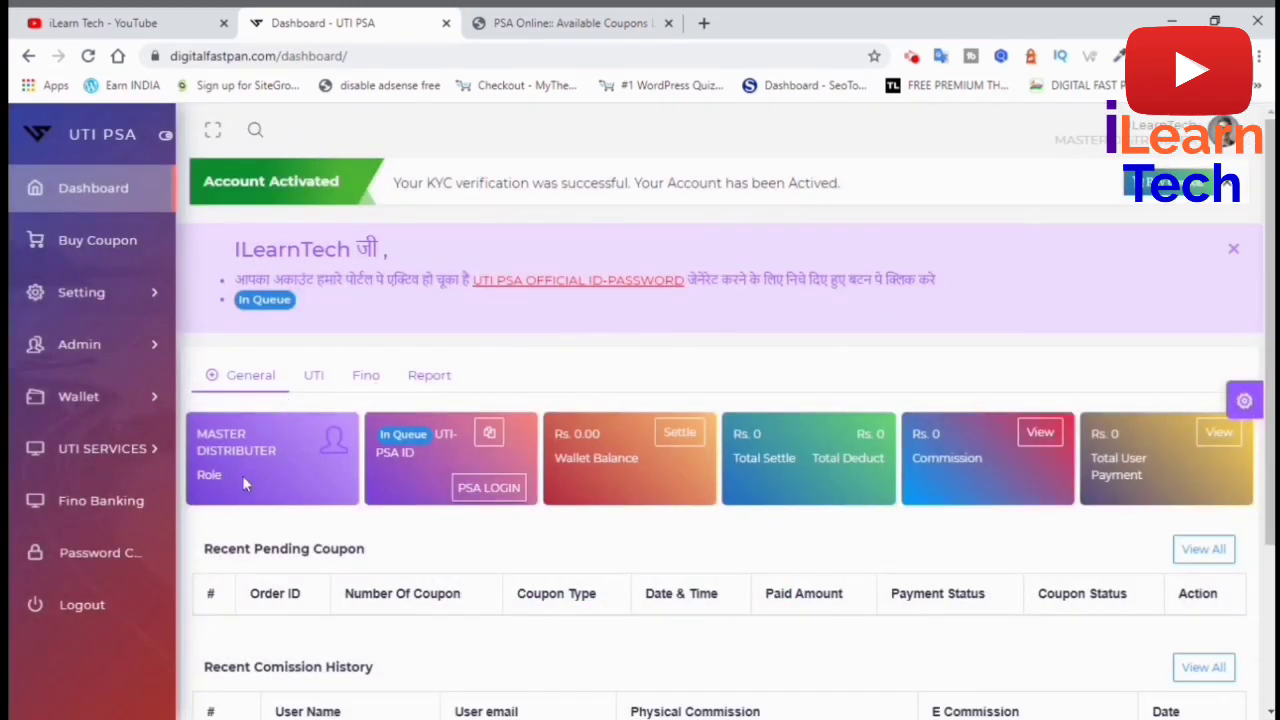
# - Switch back to the UTIITSL PSA portal, view the Main Form Entry page and open the Form 49A Pre Form Entry
pyautogui.scroll(-1, 323, 500)
pyautogui.scroll(-2, 323, 500)
pyautogui.scroll(3, 323, 500)
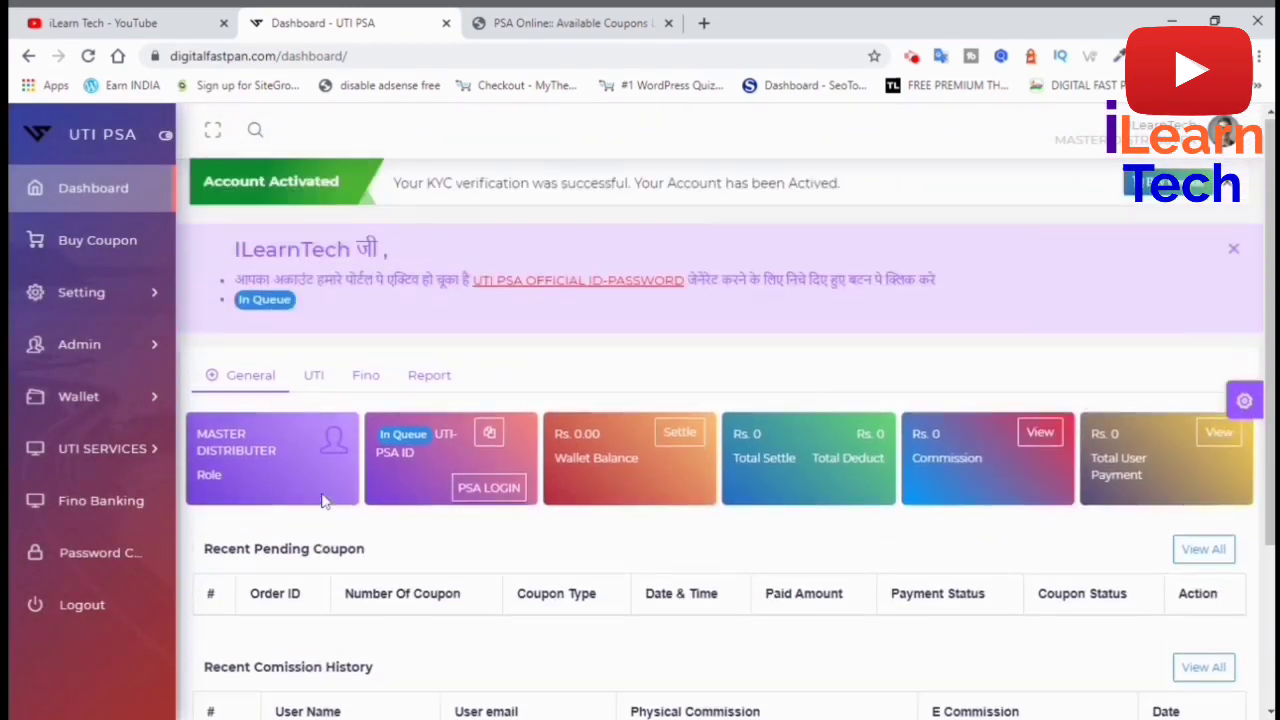
pyautogui.click(549, 22)
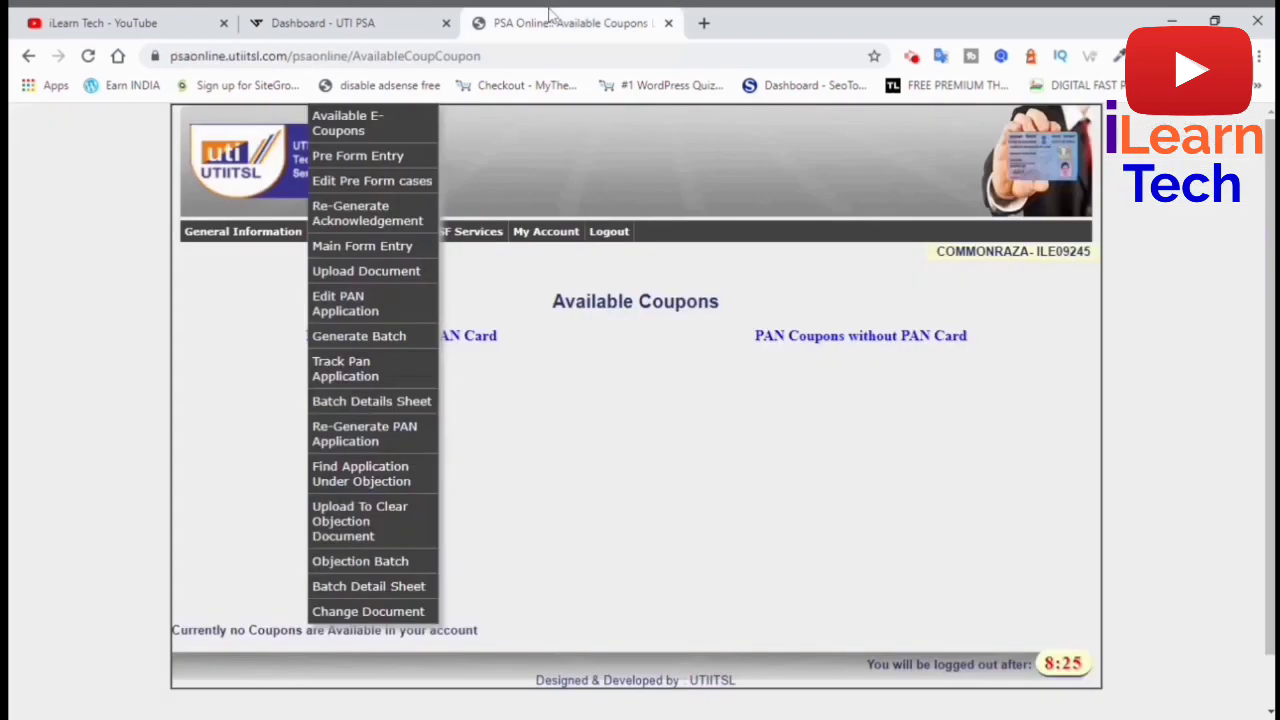
pyautogui.click(393, 254)
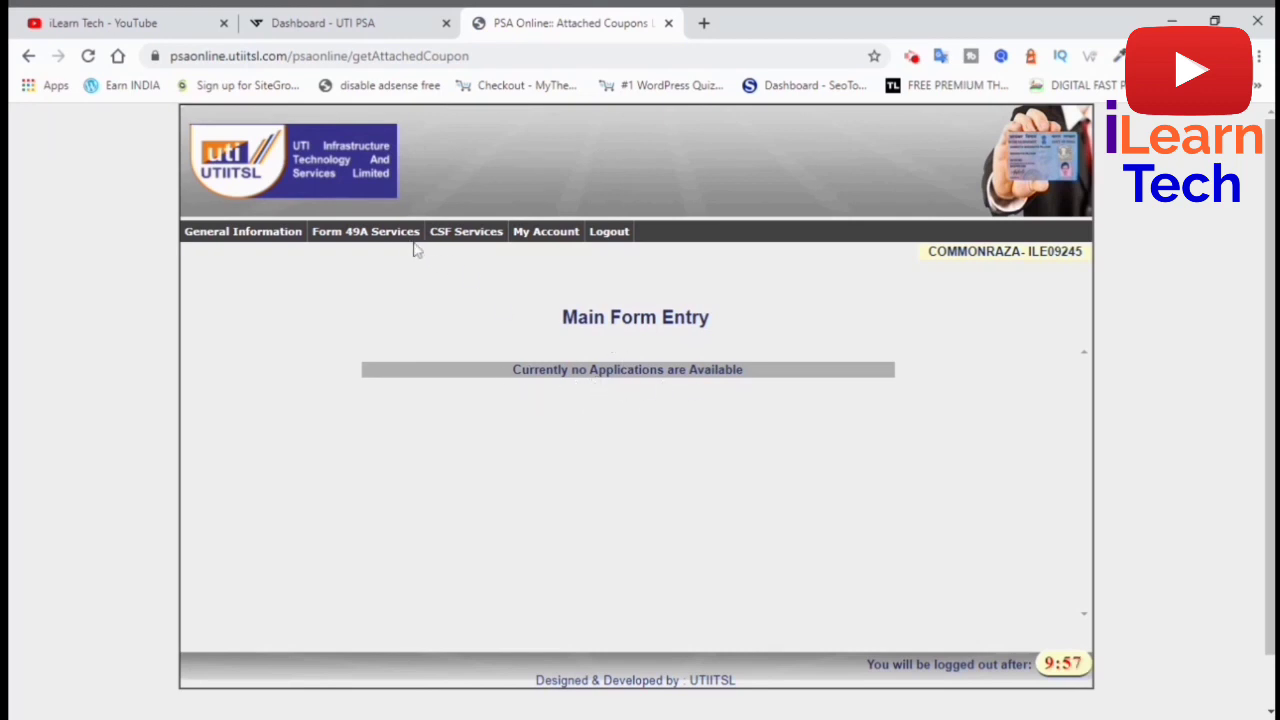
pyautogui.click(335, 238)
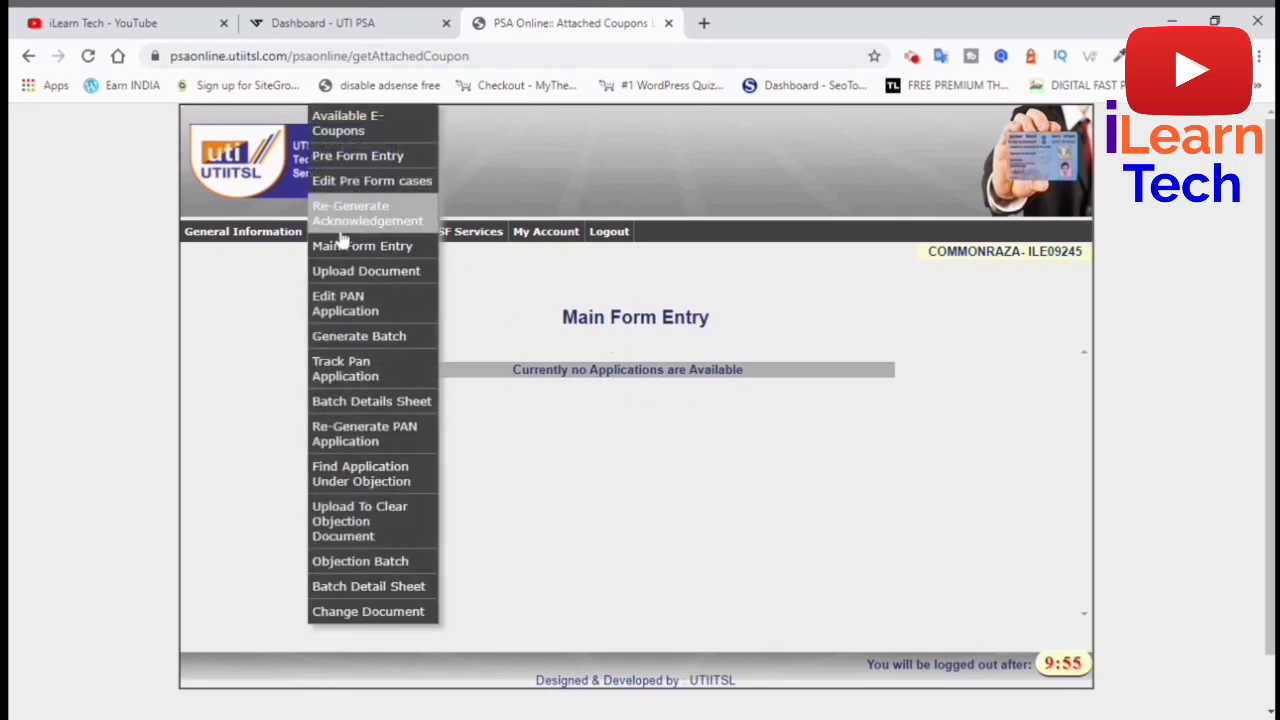
pyautogui.click(357, 162)
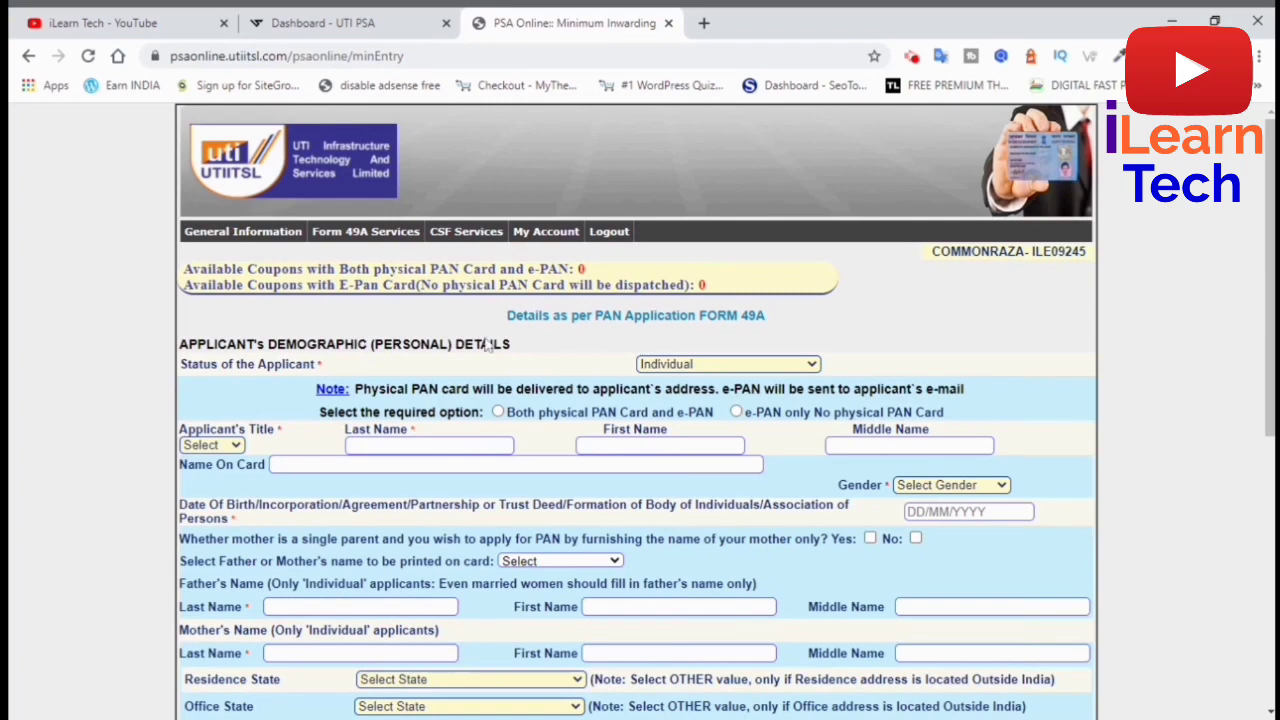
pyautogui.scroll(-3, 378, 370)
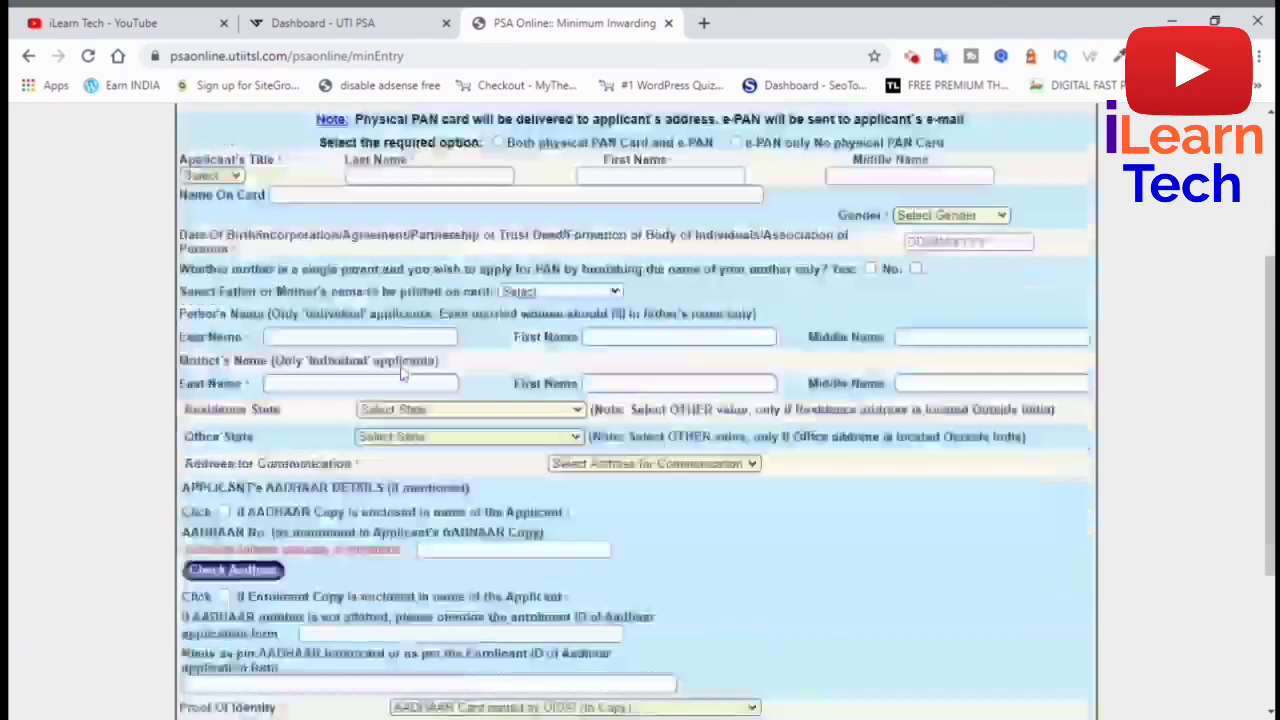
# - Switch to the Digital Fast PAN dashboard and review its wallet and commission cards and recent activity tables
pyautogui.click(352, 28)
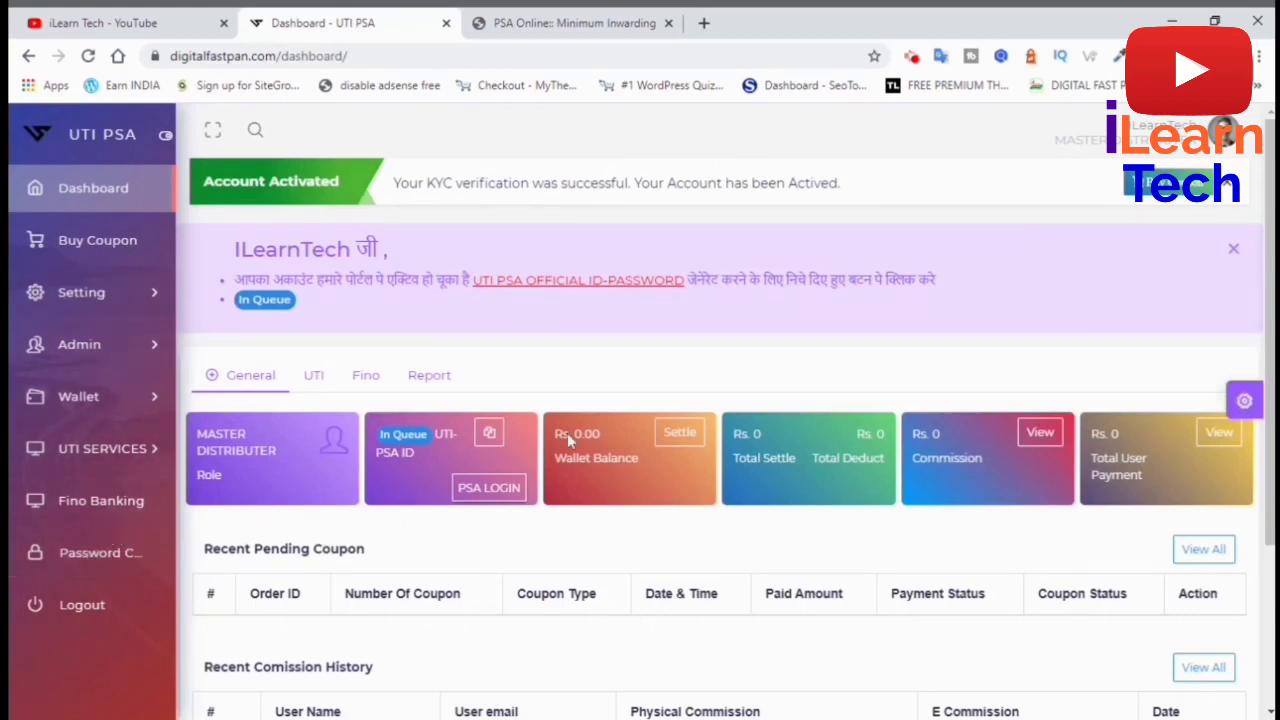
pyautogui.scroll(-2, 540, 552)
pyautogui.scroll(2, 458, 452)
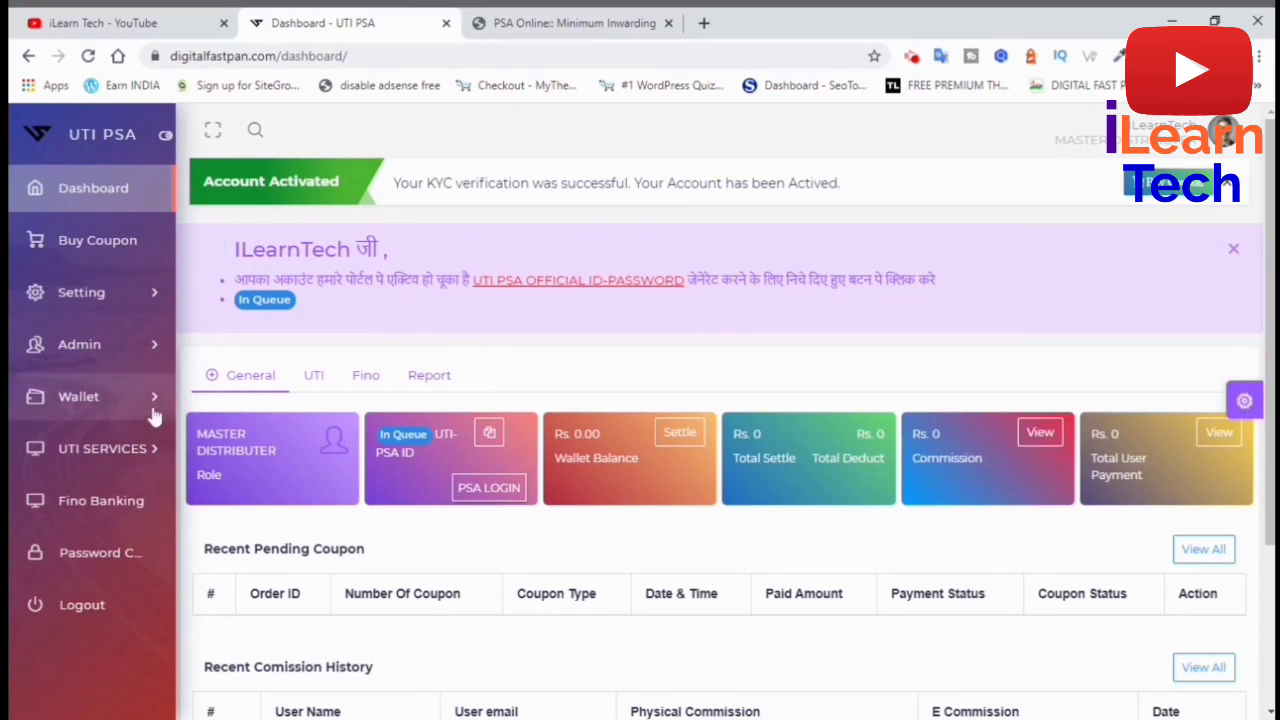
pyautogui.scroll(-3, 689, 380)
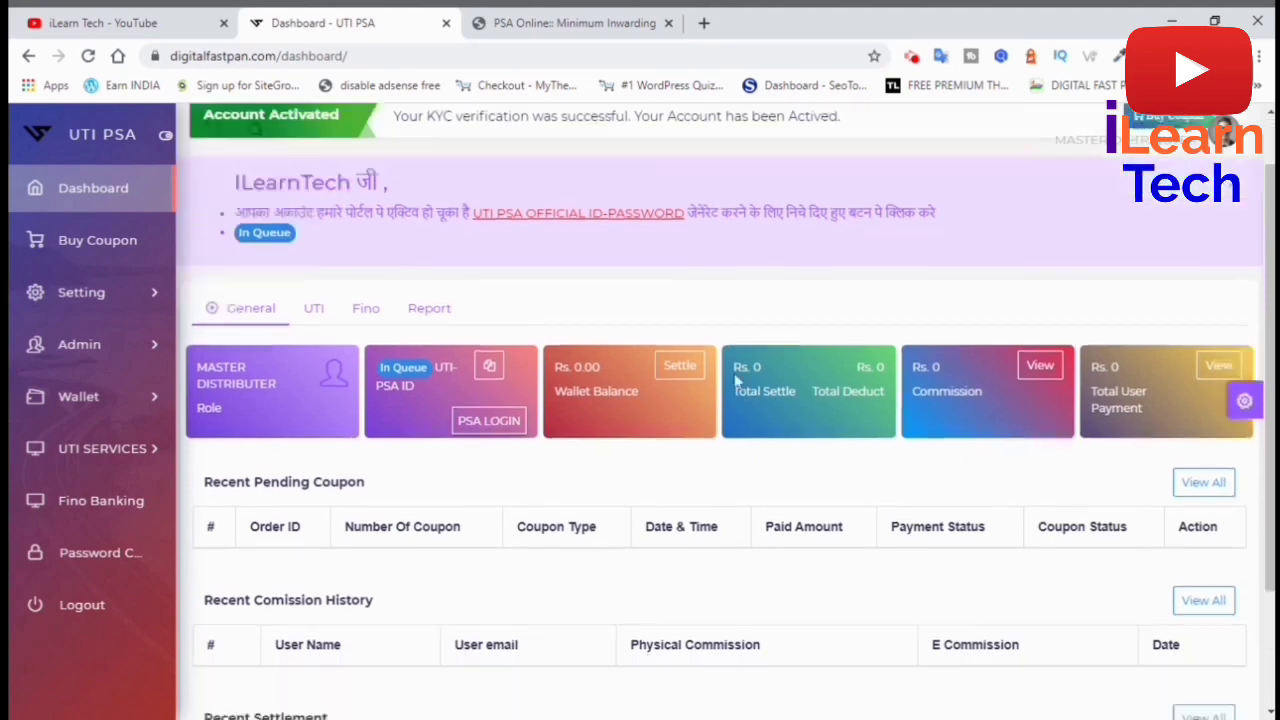
pyautogui.scroll(1, 680, 417)
pyautogui.scroll(2, 550, 394)
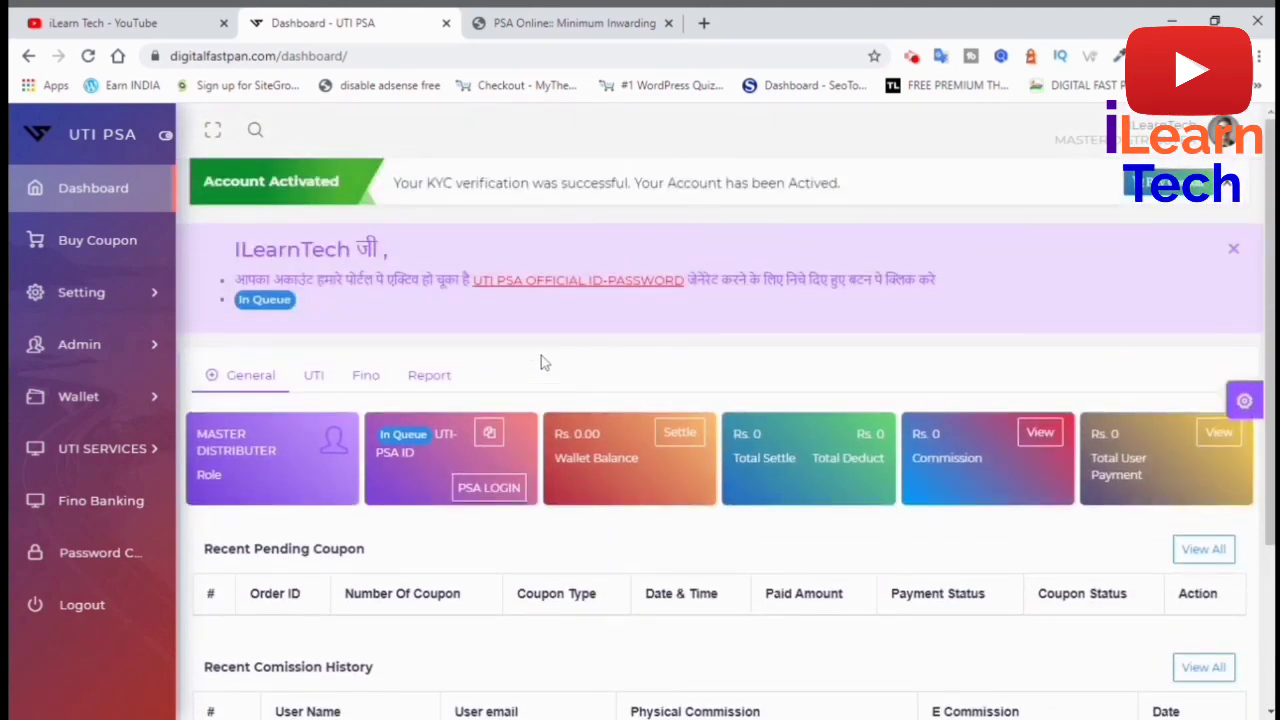
# - Return to the UTIITSL PSA portal and examine the Form 49A pre-form fields from applicant details through card dispatch options
pyautogui.click(580, 24)
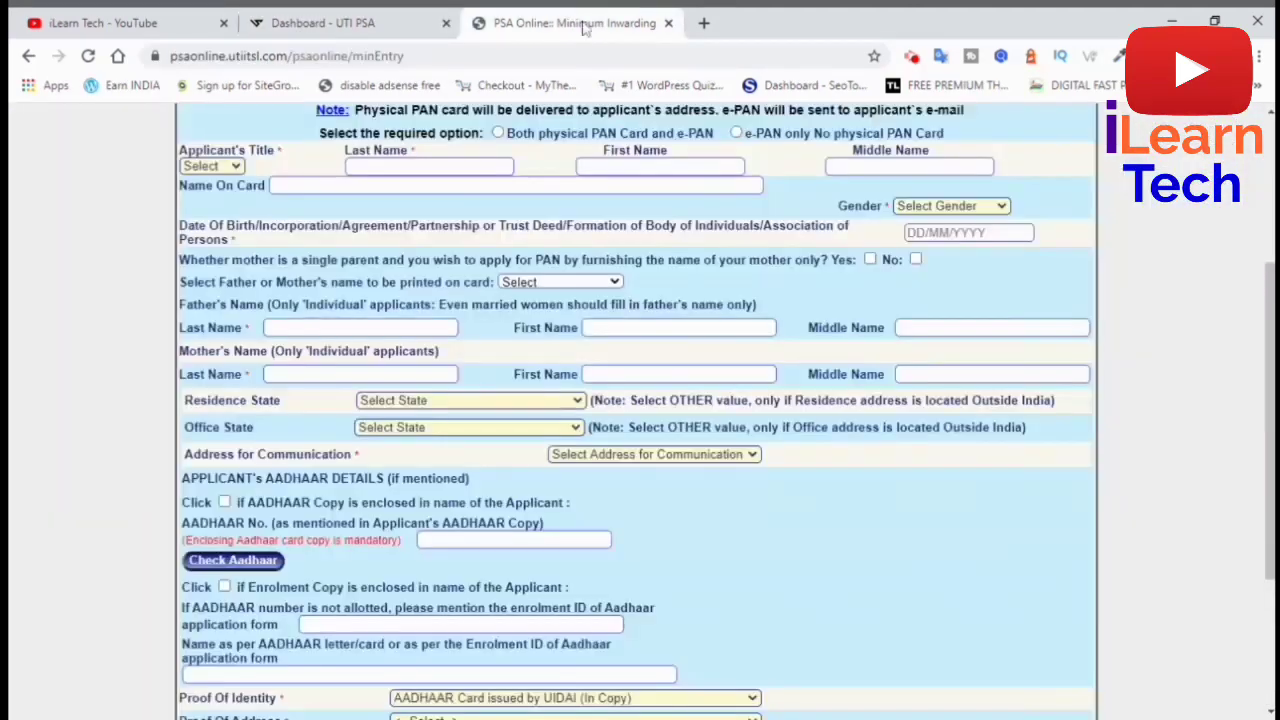
pyautogui.scroll(3, 430, 408)
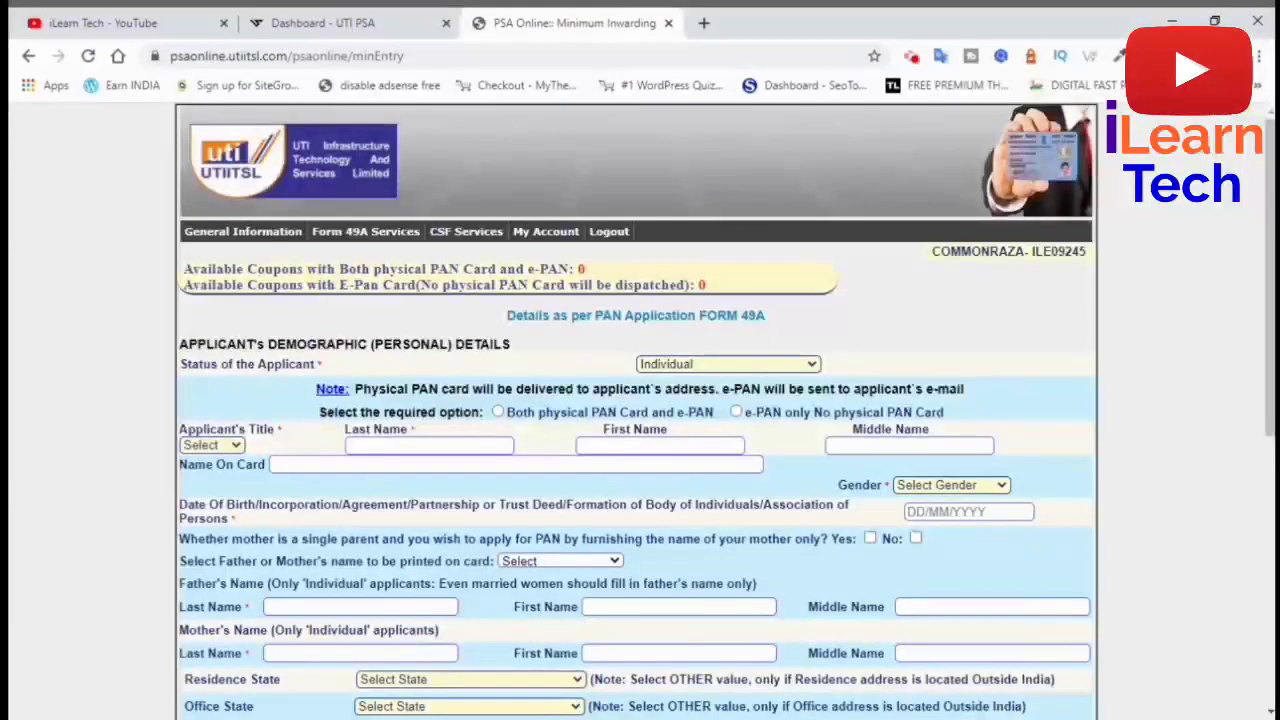
pyautogui.scroll(-2, 430, 408)
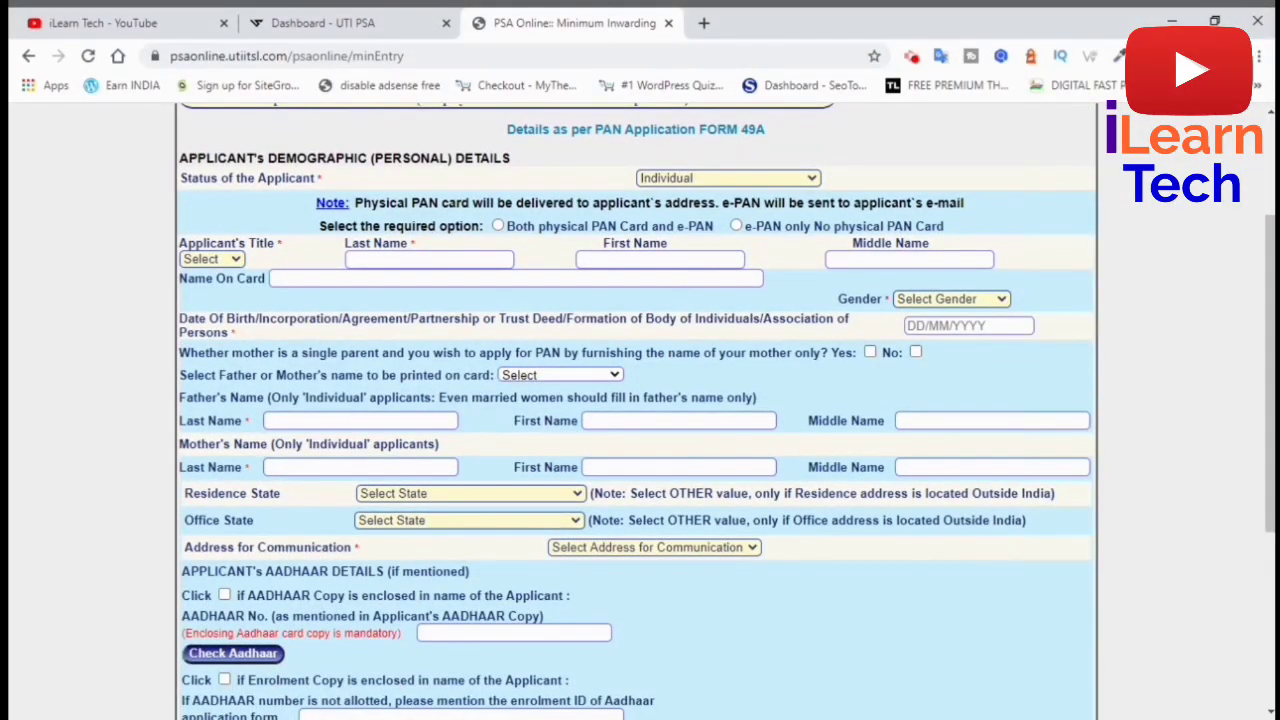
pyautogui.scroll(2, 525, 366)
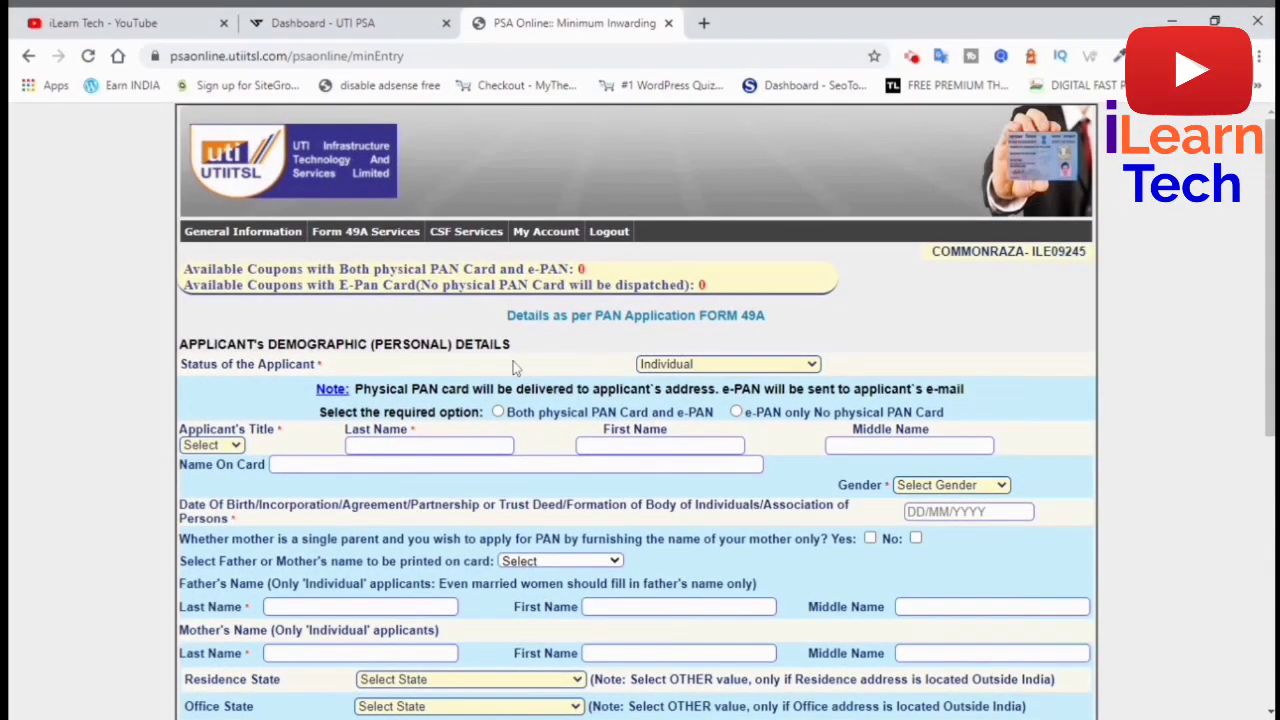
pyautogui.scroll(-5, 490, 371)
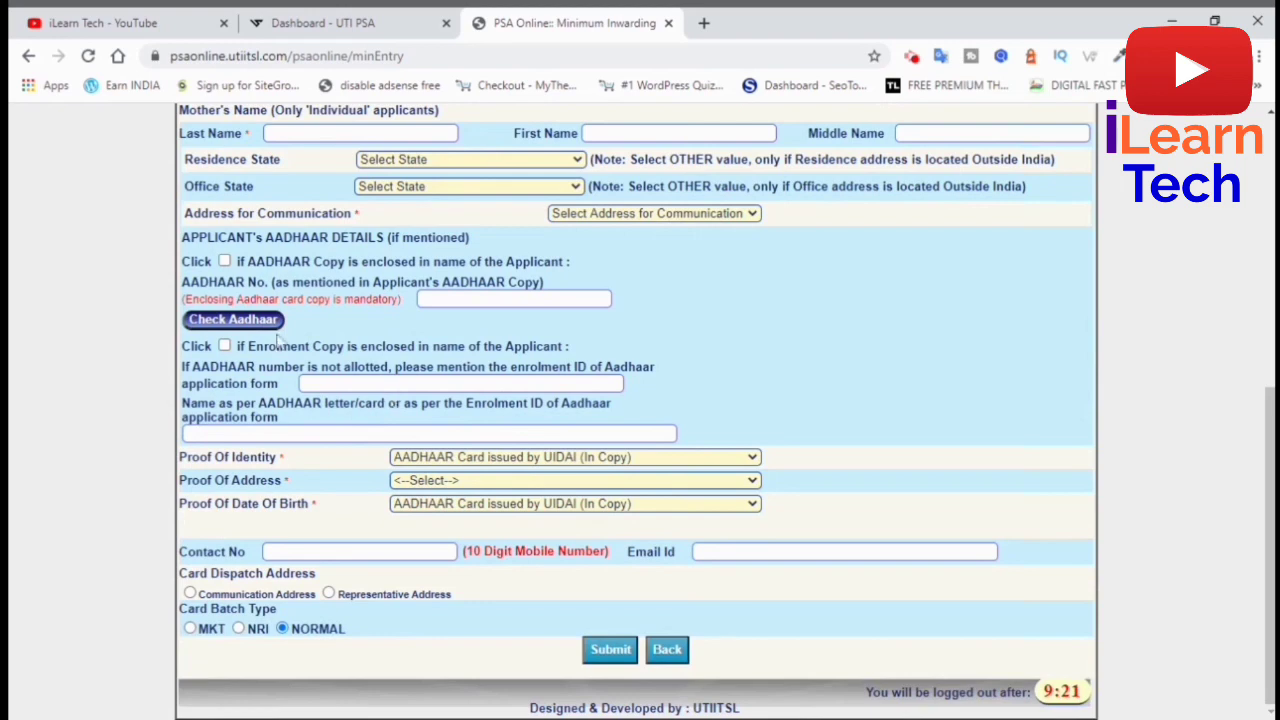
pyautogui.scroll(5, 516, 327)
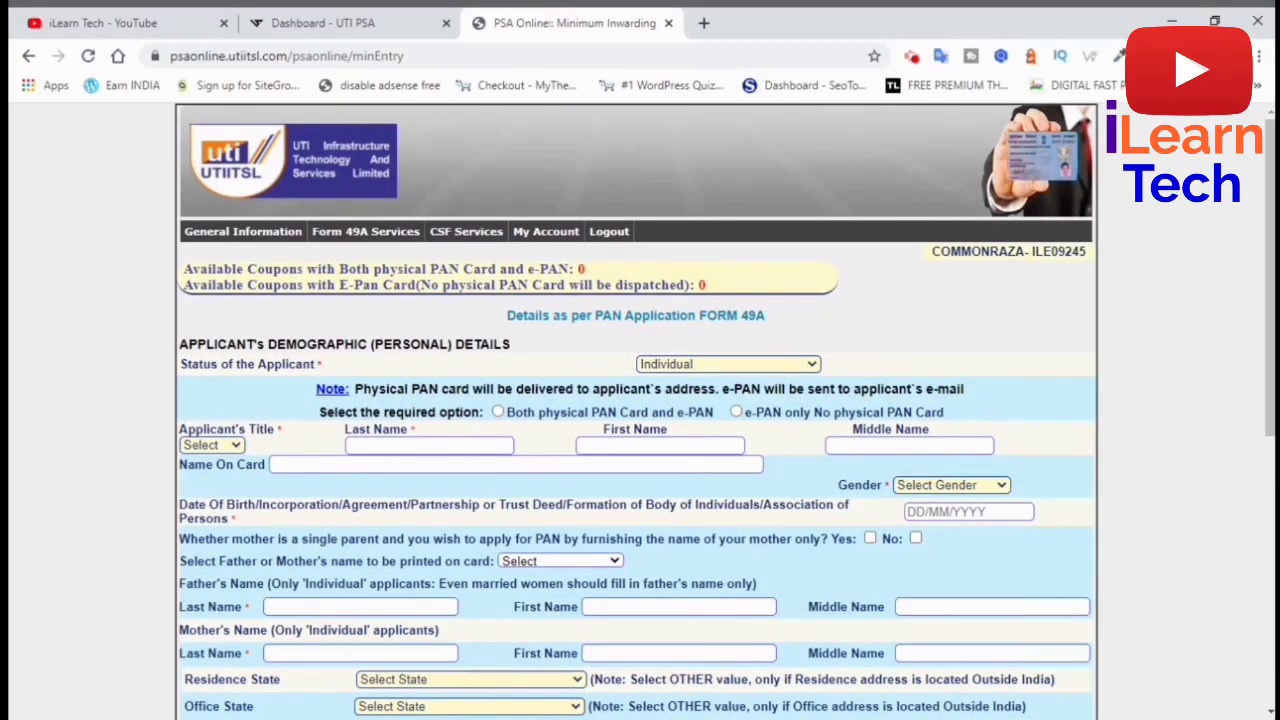
# - Review the Form 49A pre-form down to the proof, contact and card batch fields, and return to its beginning
pyautogui.scroll(-1, 579, 309)
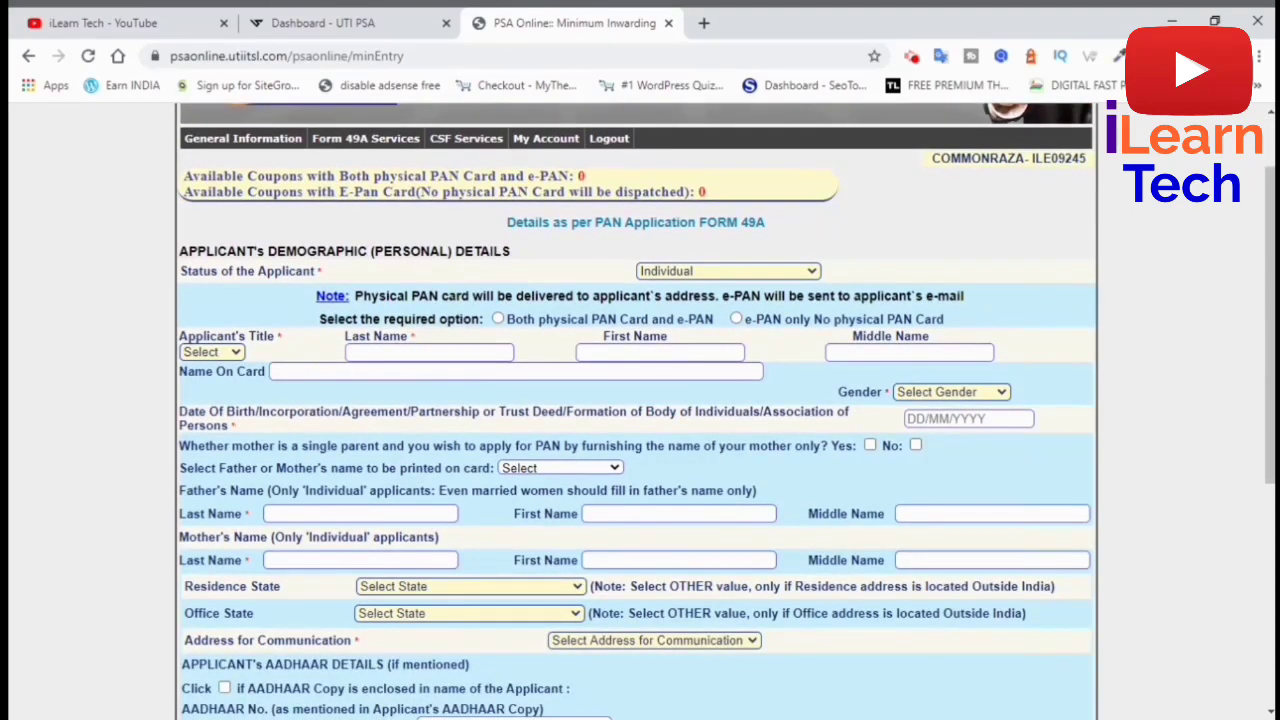
pyautogui.scroll(-5, 550, 322)
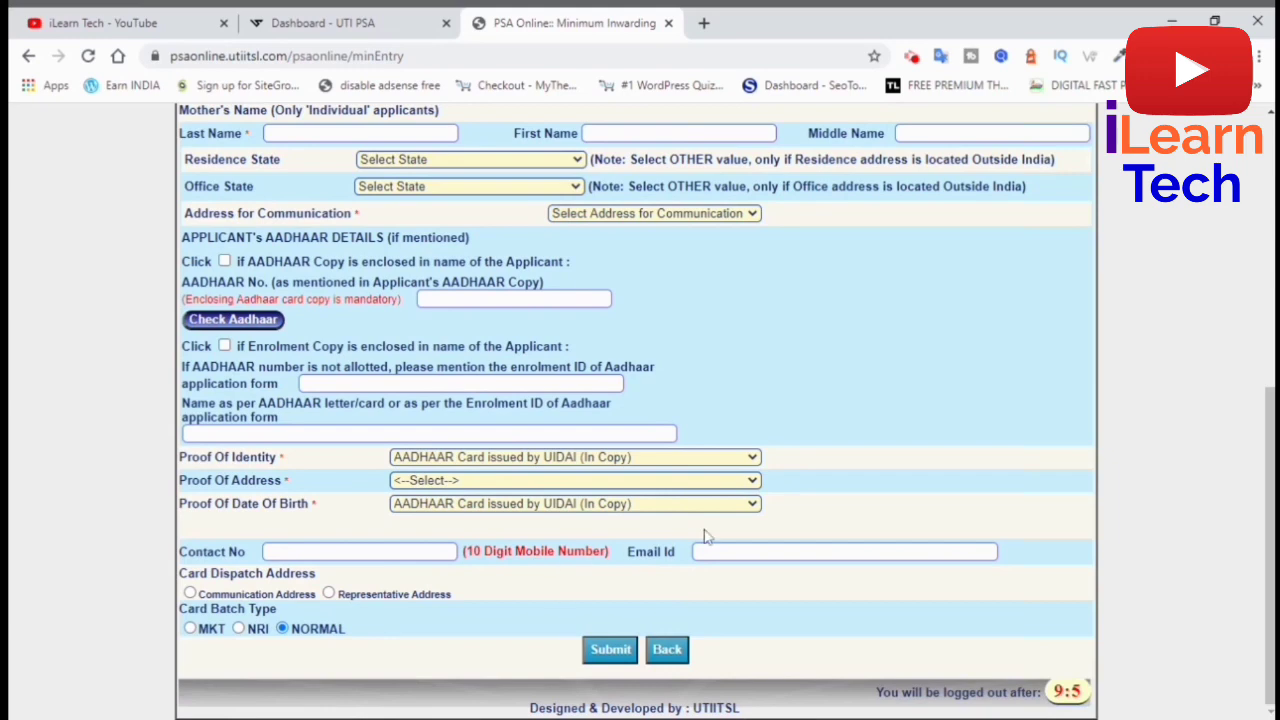
pyautogui.scroll(1, 705, 537)
pyautogui.scroll(3, 636, 400)
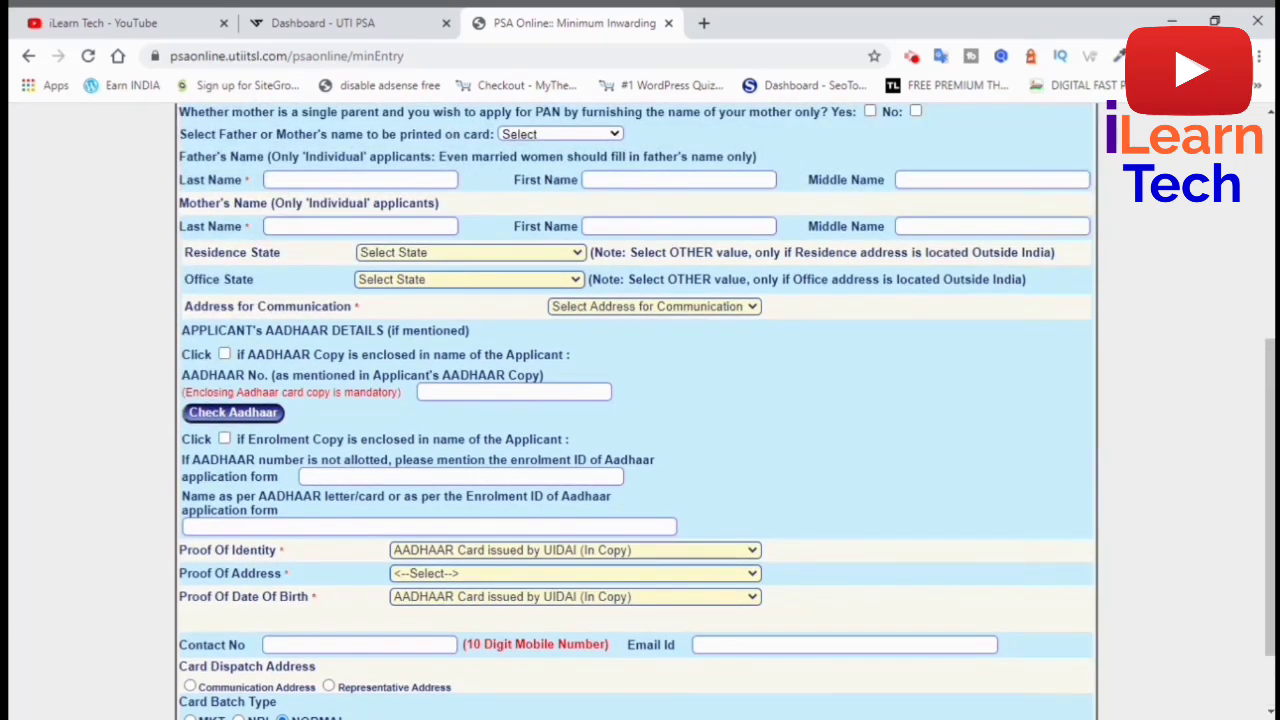
pyautogui.scroll(8, 668, 438)
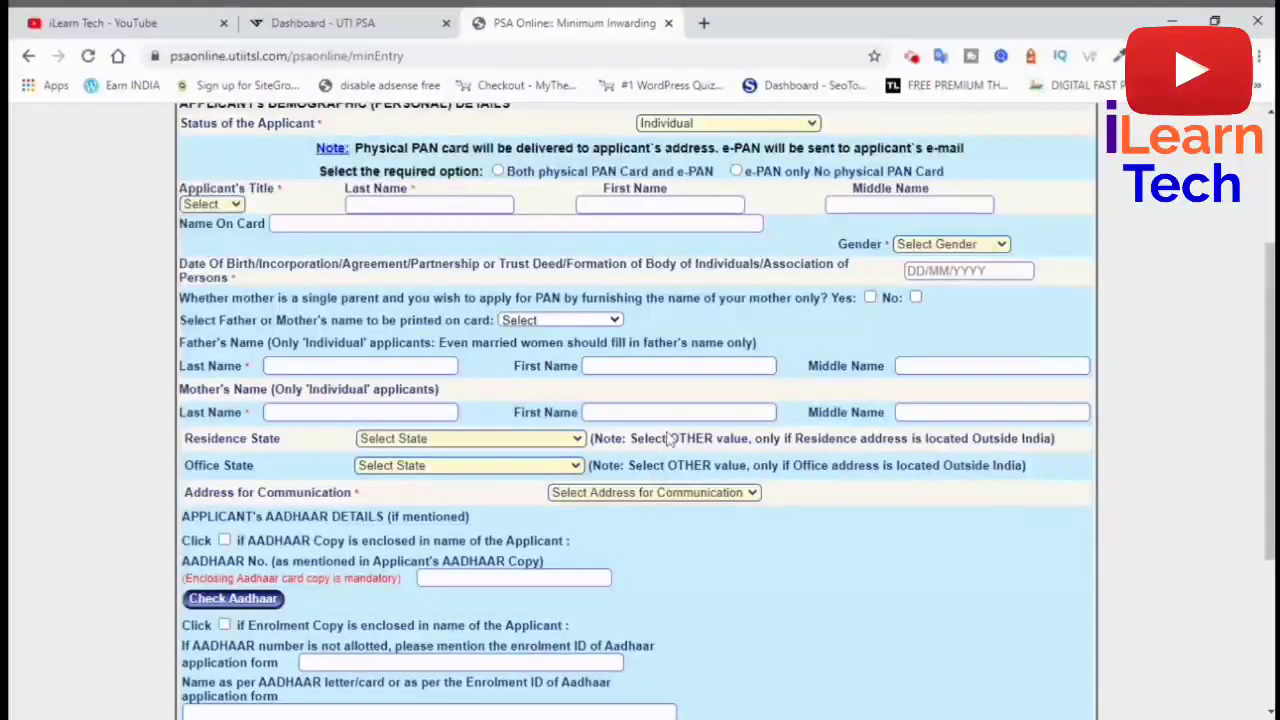
pyautogui.scroll(10, 668, 438)
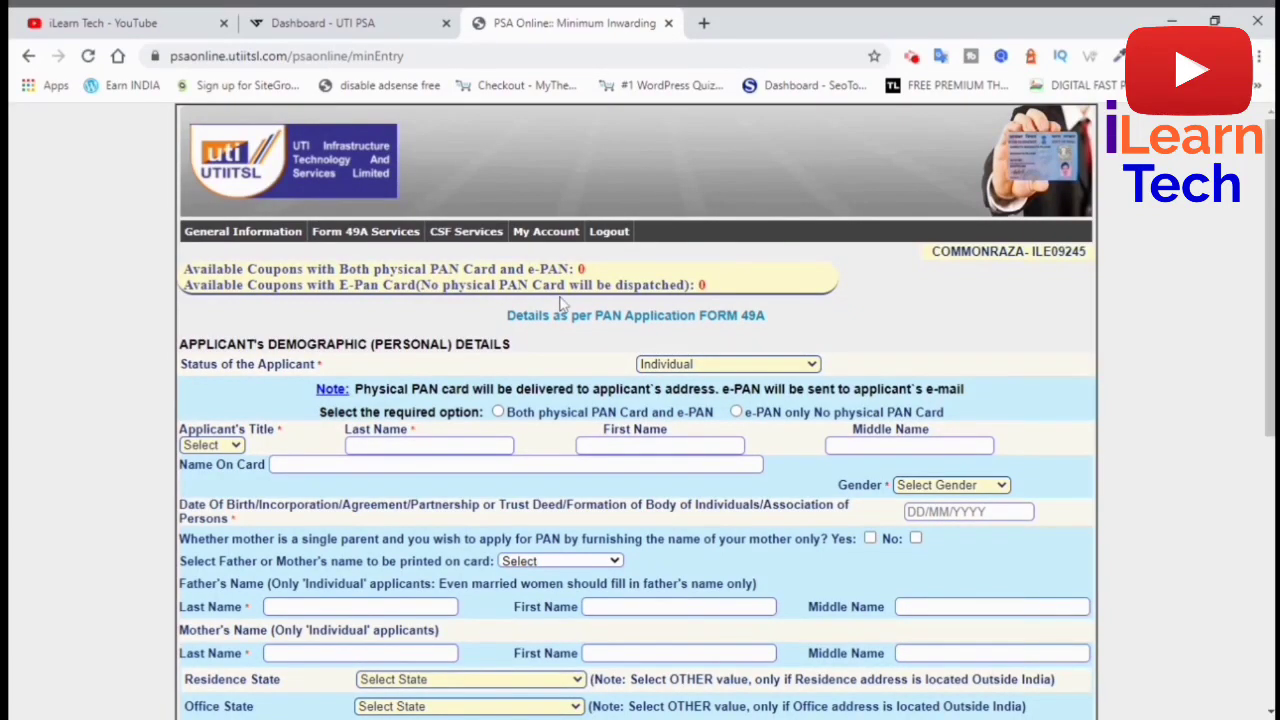
# - Switch to the Digital Fast PAN website and view its UTI cropping tool for photo and signature resizing
pyautogui.click(420, 16)
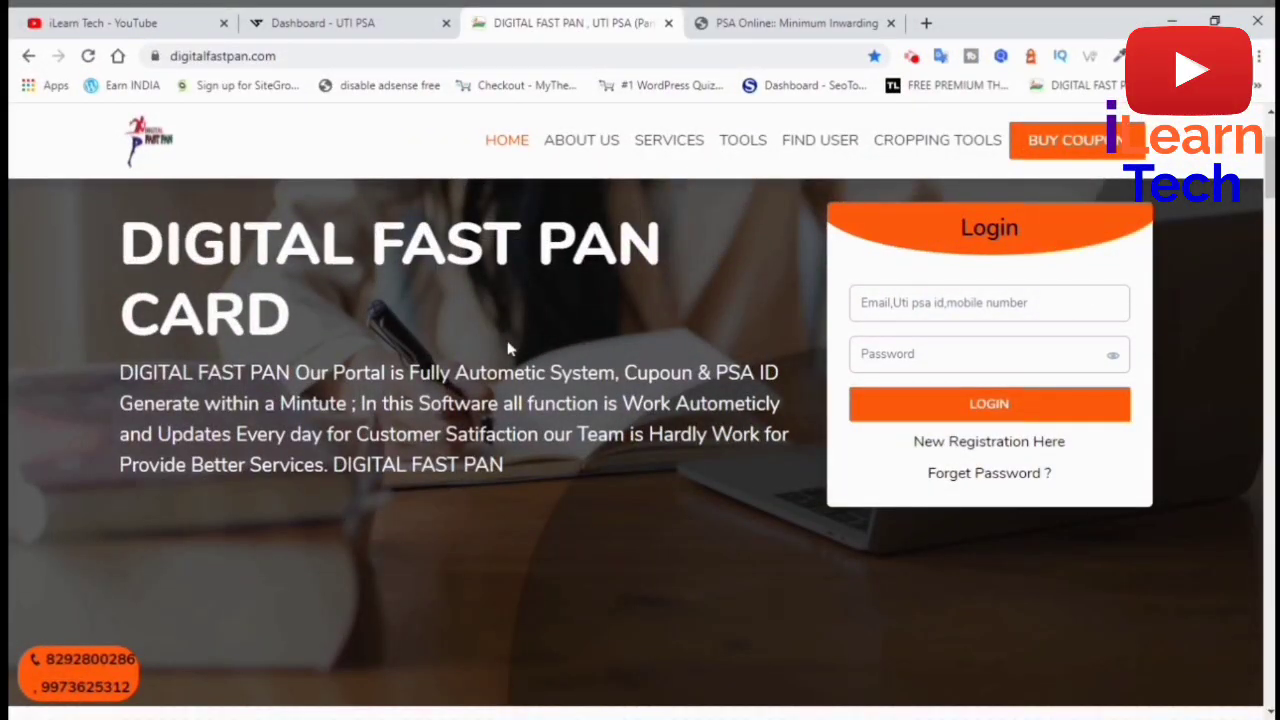
pyautogui.scroll(1, 683, 427)
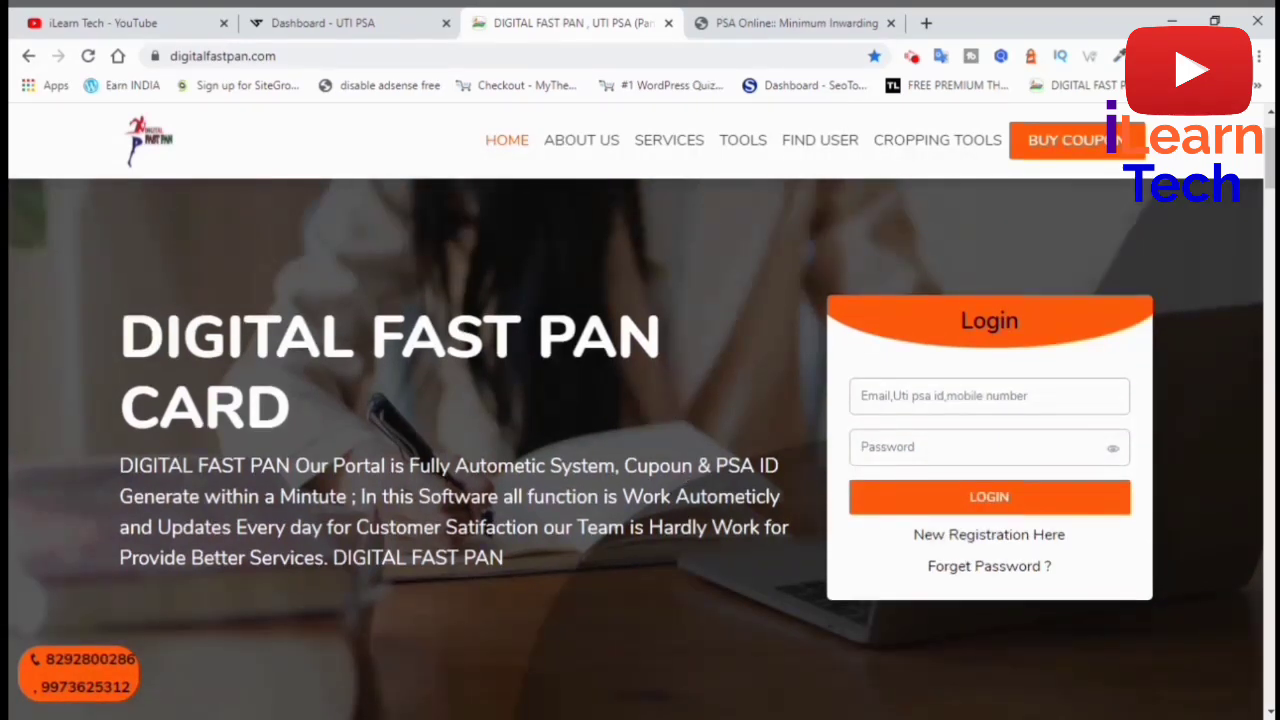
pyautogui.click(903, 145)
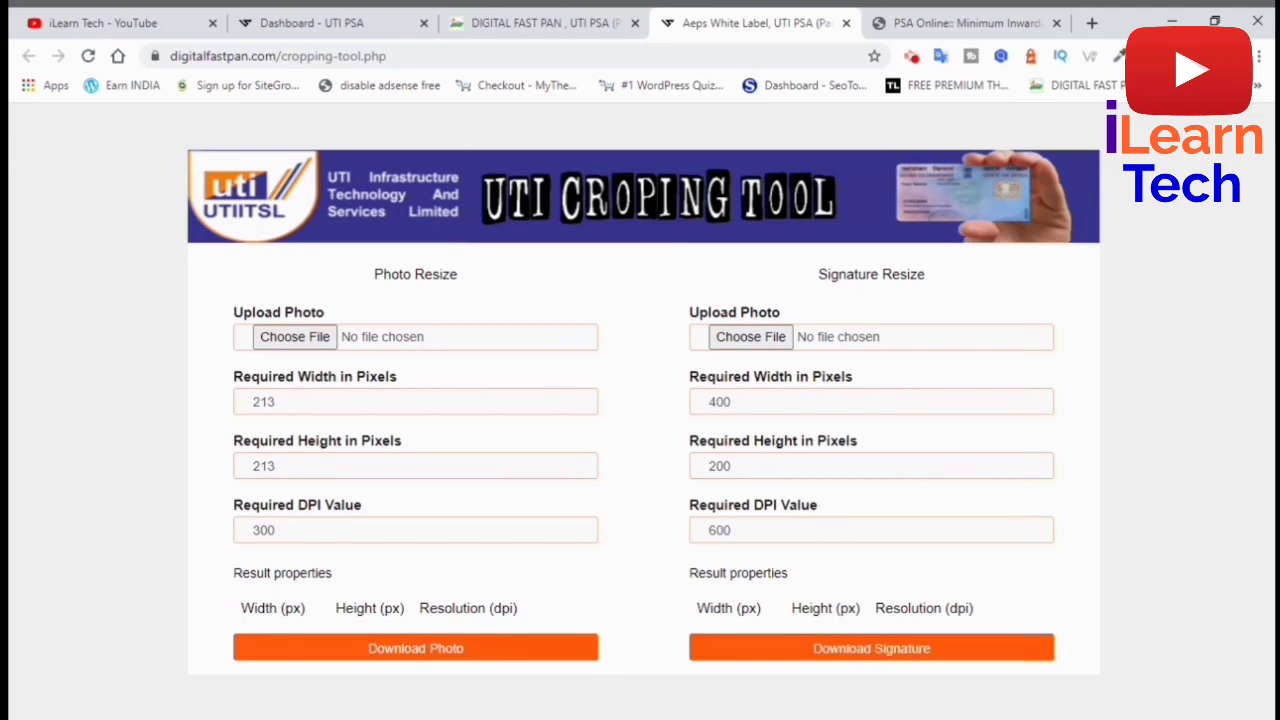
pyautogui.click(518, 13)
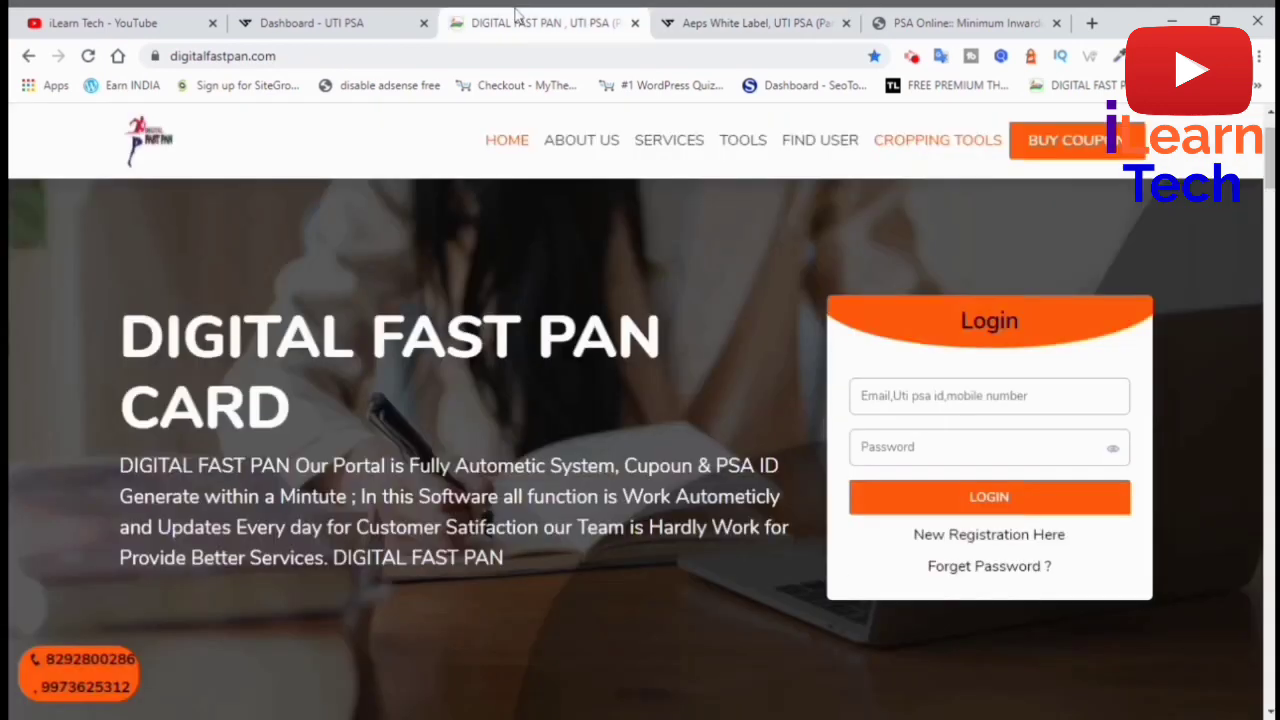
pyautogui.click(805, 16)
# - Return to the UTIITSL Form 49A, choose Both physical PAN Card and e-PAN, and look through the form
pyautogui.click(940, 14)
pyautogui.scroll(-5, 577, 400)
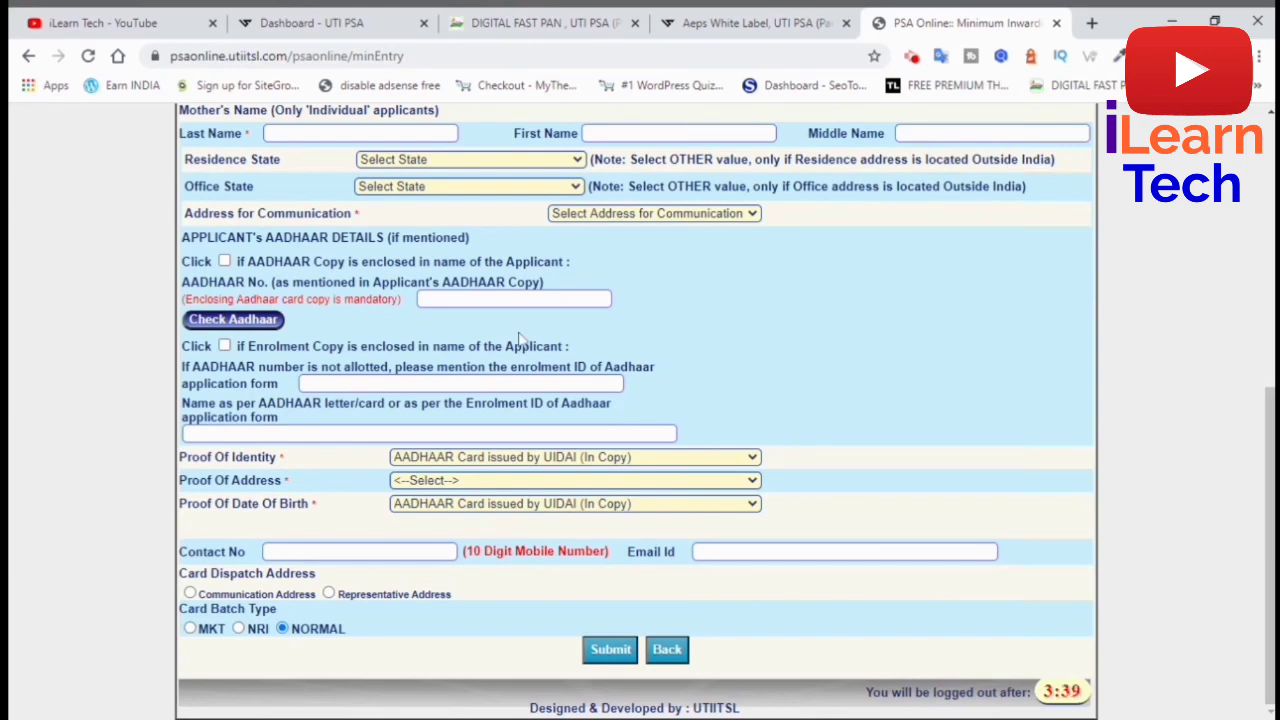
pyautogui.scroll(5, 530, 360)
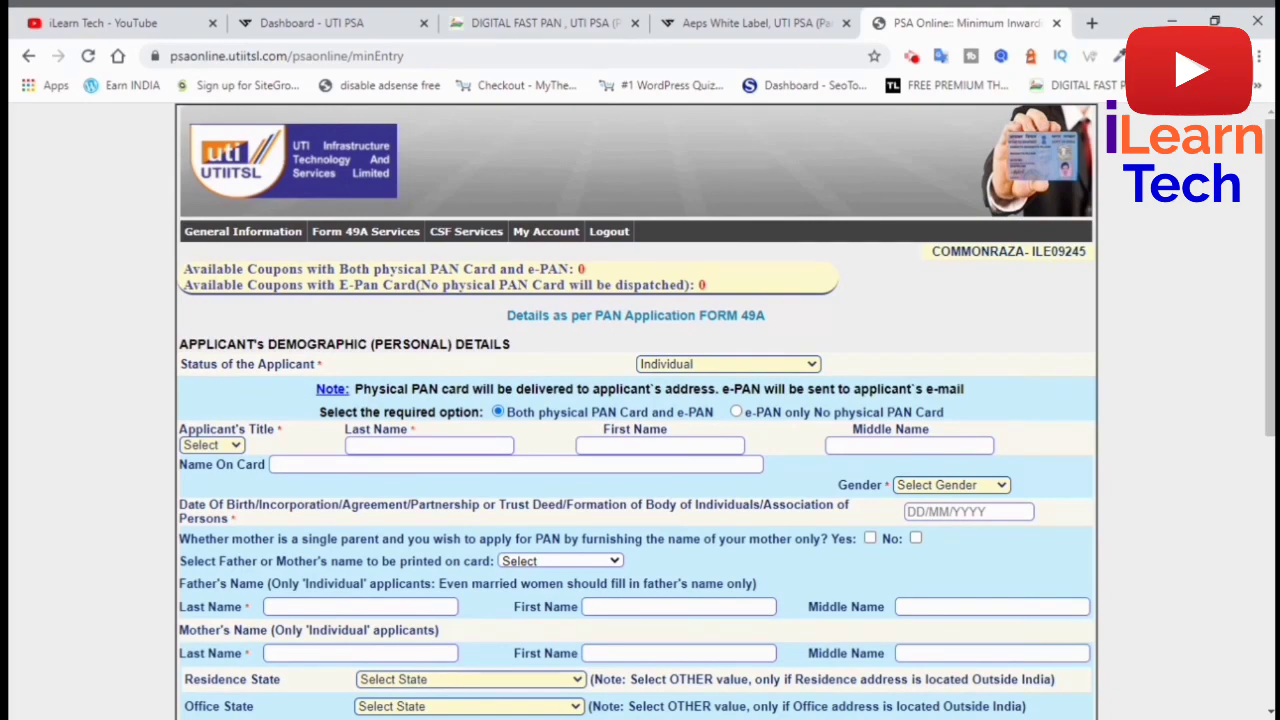
pyautogui.scroll(-5, 632, 400)
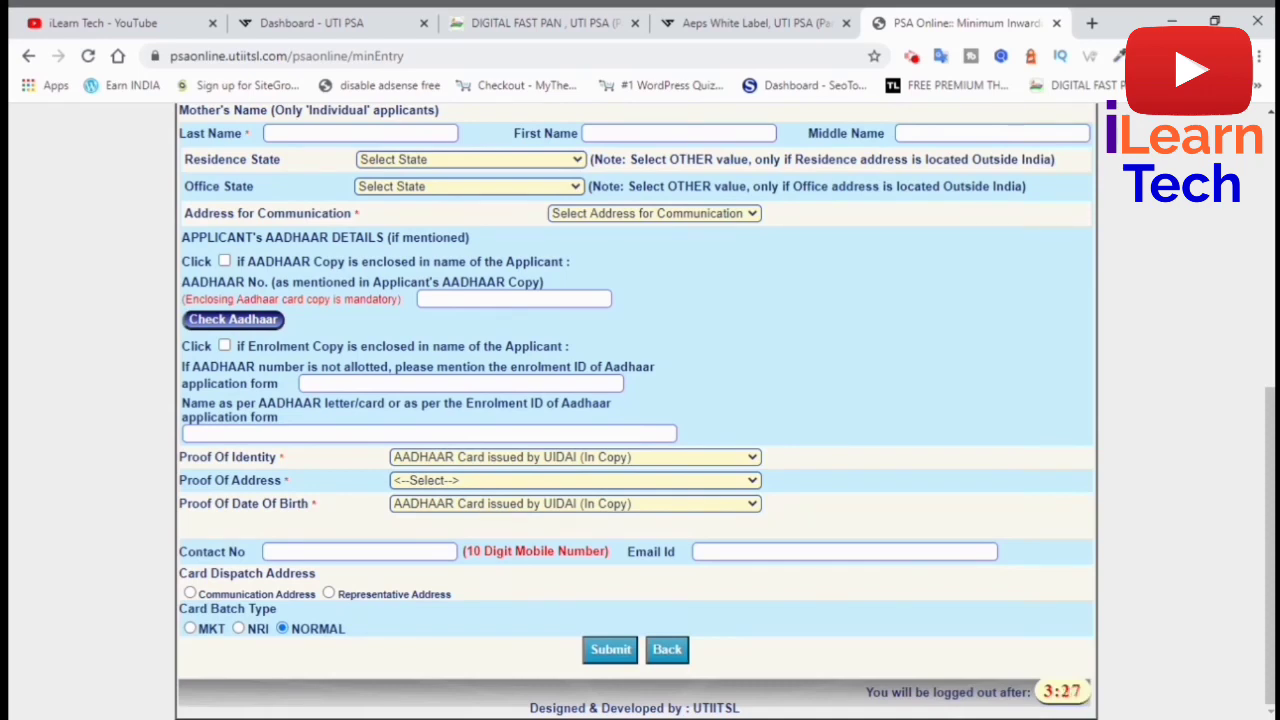
# - Switch back to the Digital Fast PAN website and view the Master Distributer, Distributer and Retailer joining plans with their prices
pyautogui.click(690, 22)
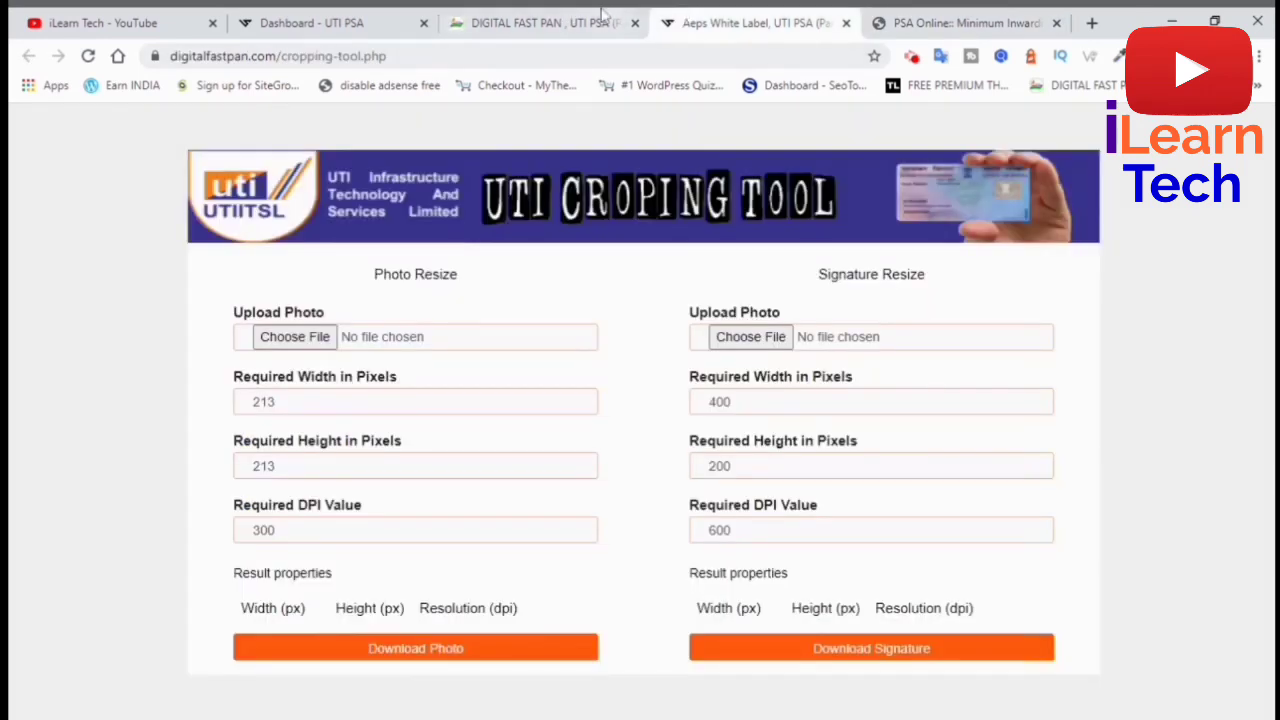
pyautogui.click(603, 15)
pyautogui.scroll(-6, 520, 300)
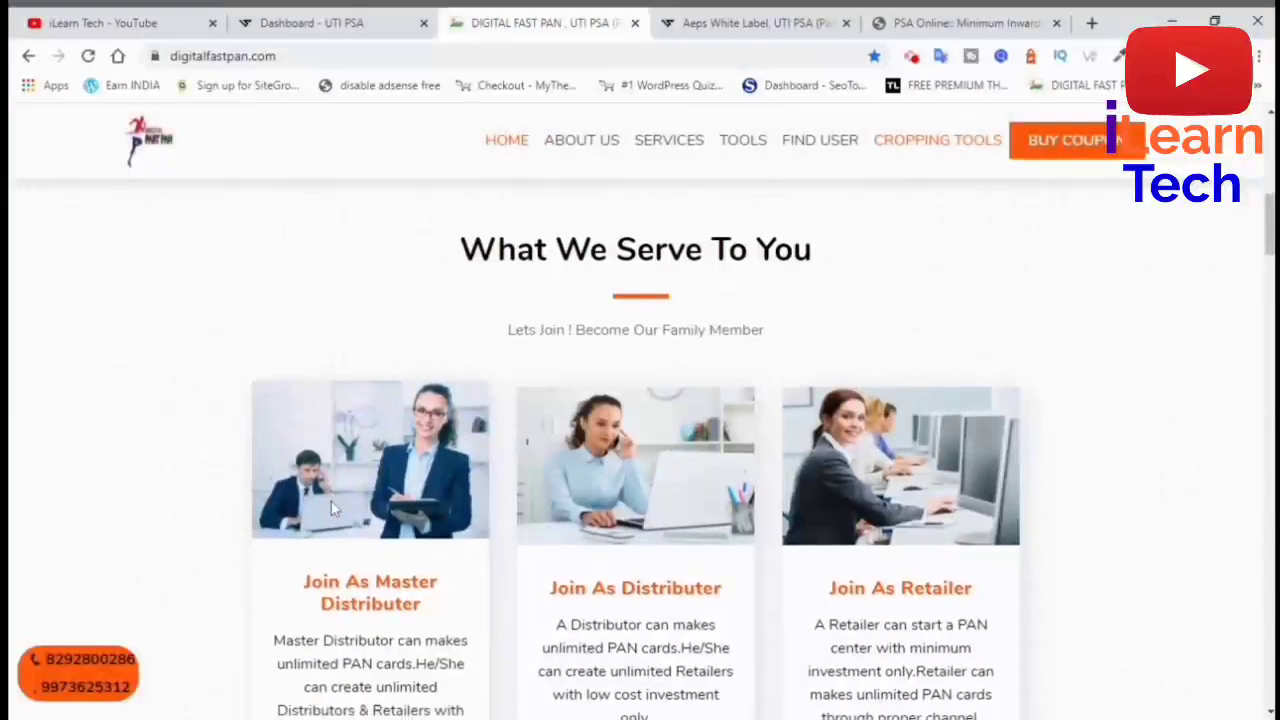
pyautogui.scroll(-2, 333, 508)
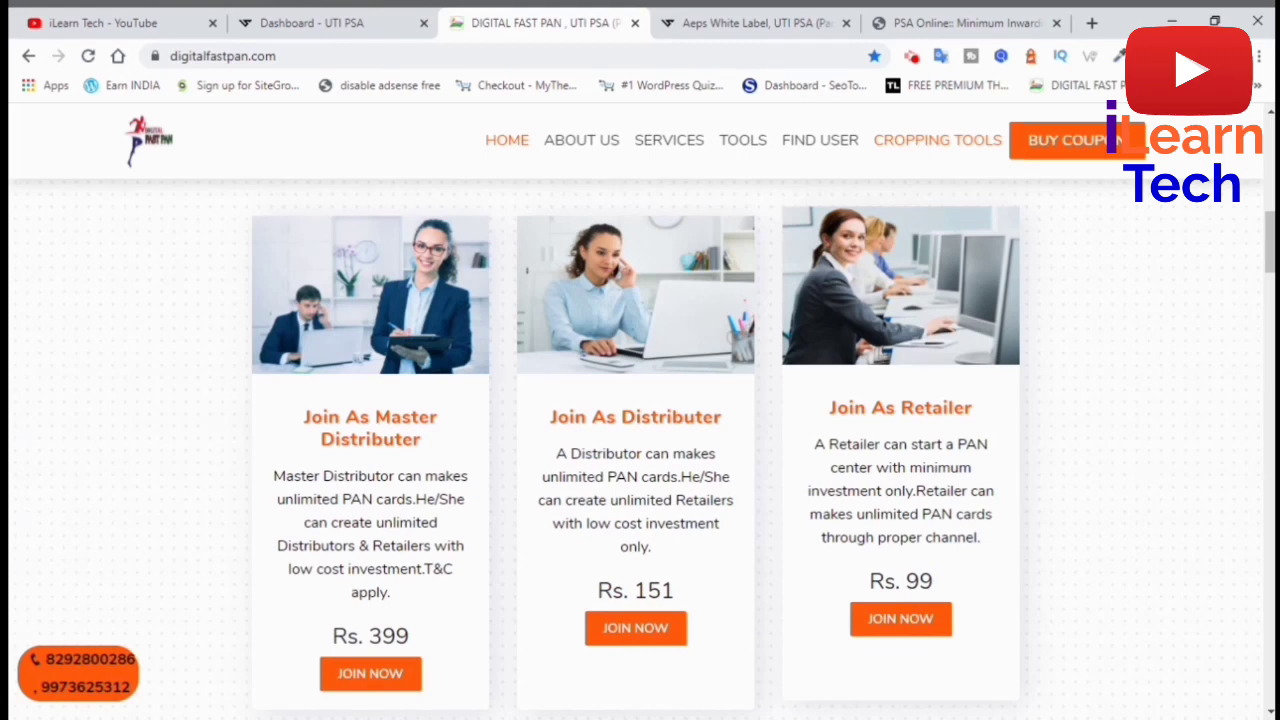
# - Switch to the Digital Fast PAN dashboard and open the Create Member form for adding users
pyautogui.click(355, 28)
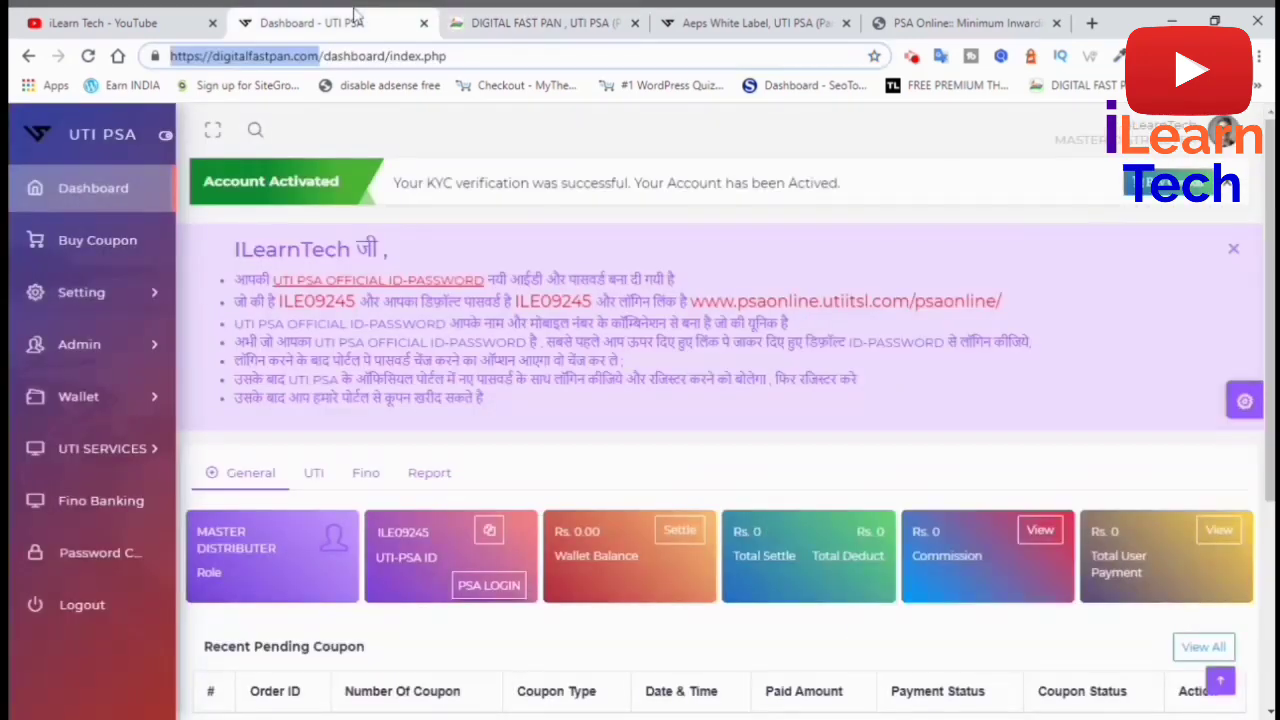
pyautogui.click(112, 350)
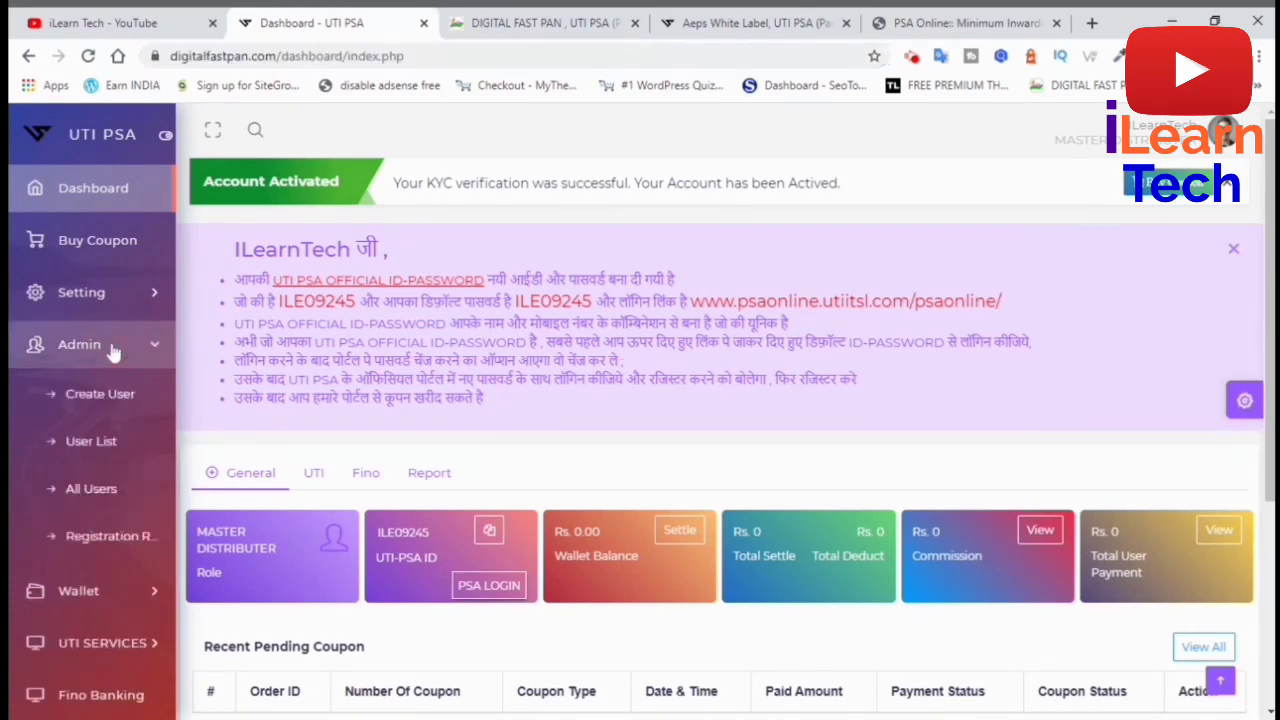
pyautogui.click(91, 401)
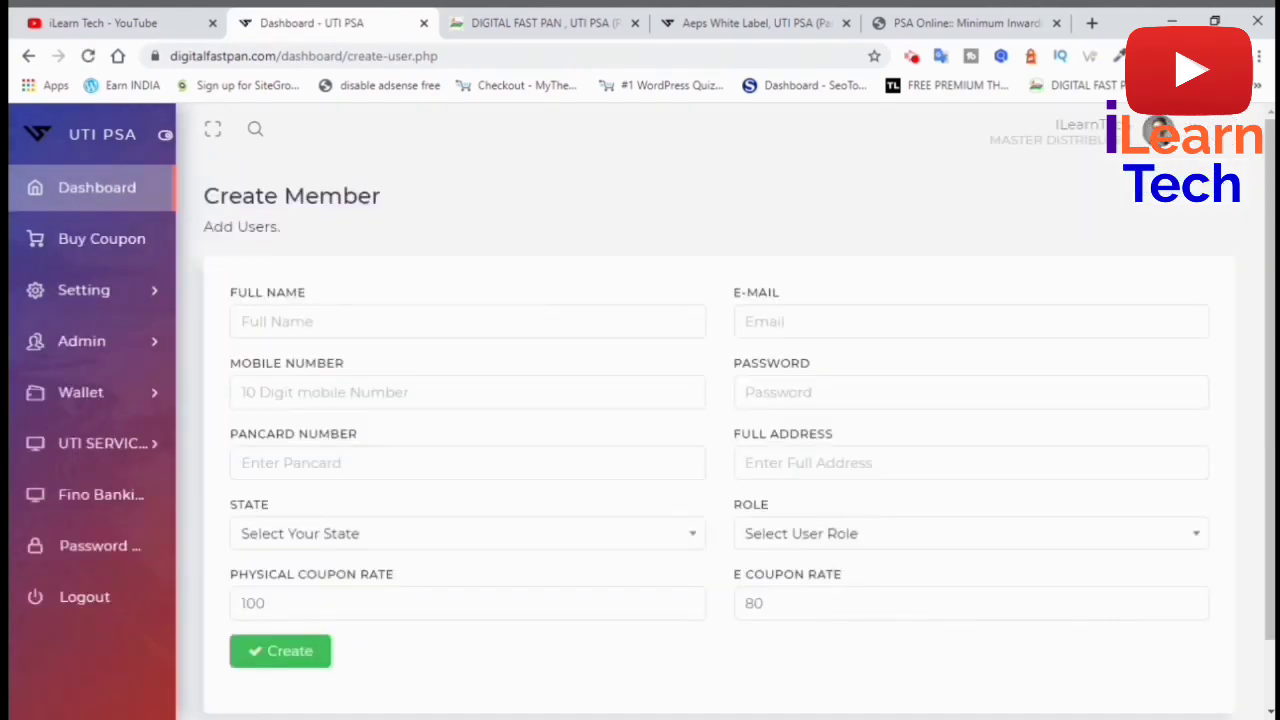
pyautogui.click(305, 321)
pyautogui.click(460, 276)
# - Revisit the joining plans and cropping tool pages, and set the role in the Create Member form to RETAILER
pyautogui.click(578, 27)
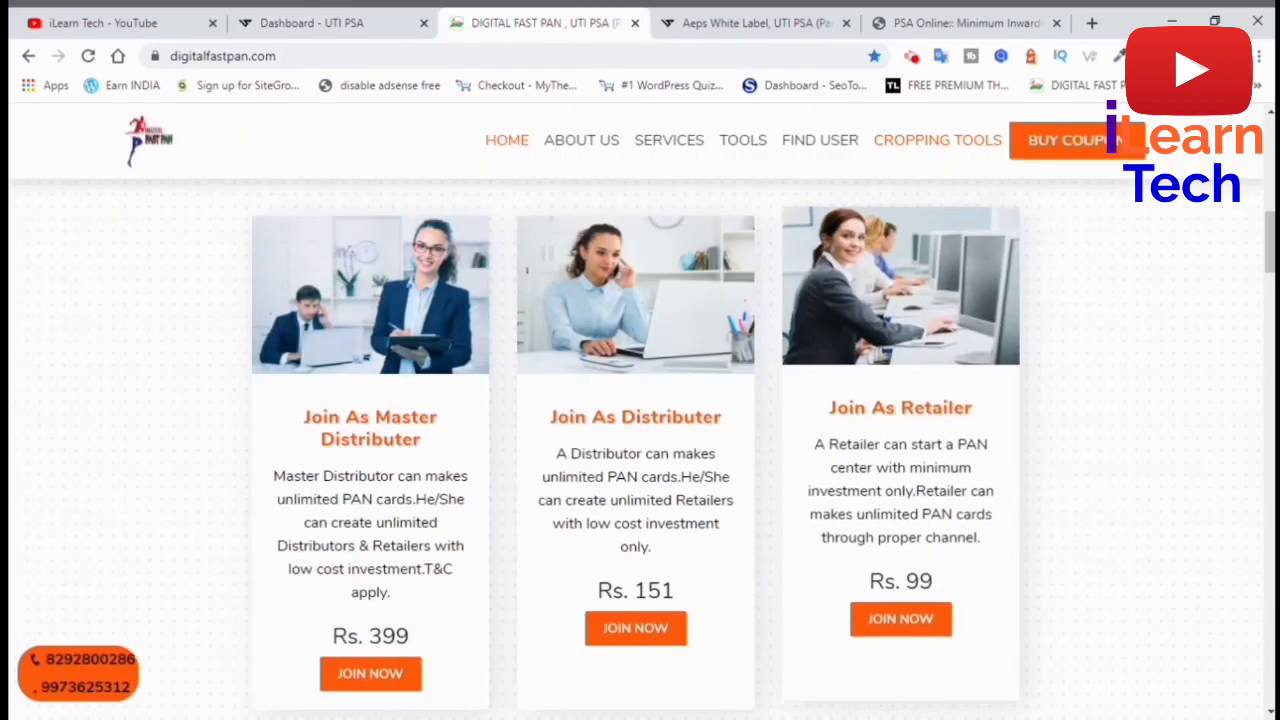
pyautogui.click(700, 22)
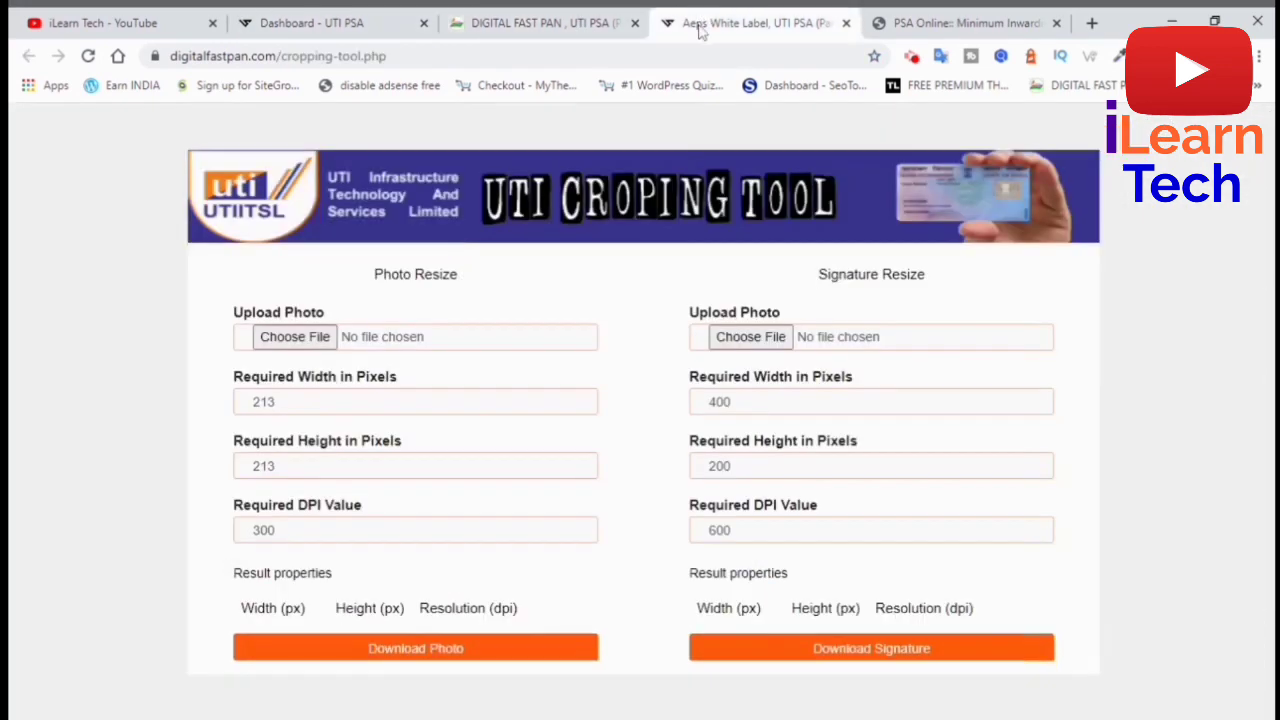
pyautogui.click(310, 15)
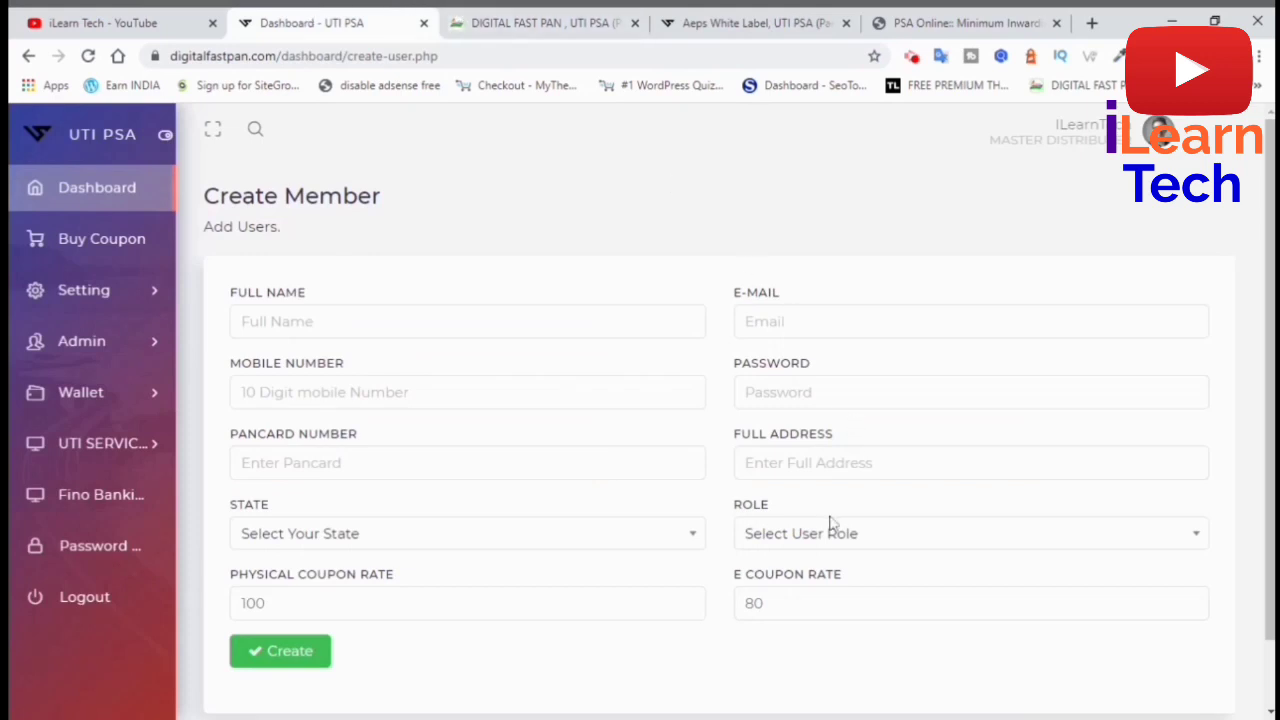
pyautogui.click(780, 545)
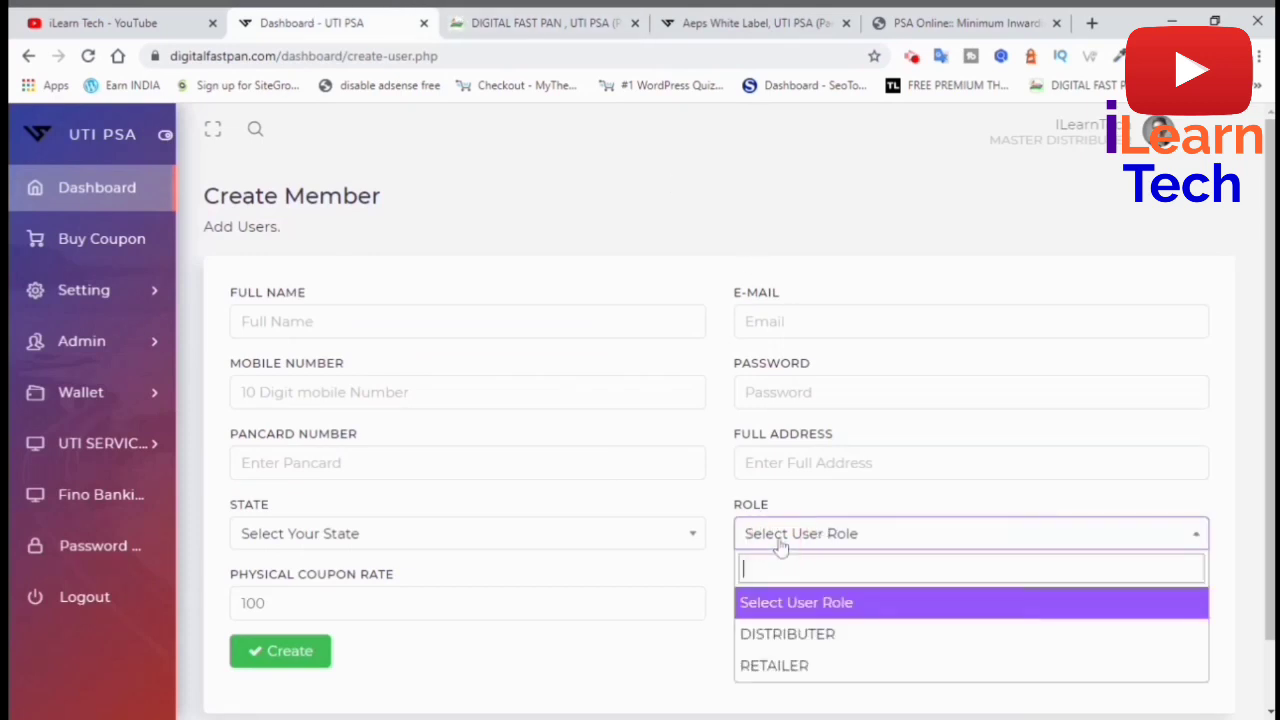
pyautogui.click(798, 667)
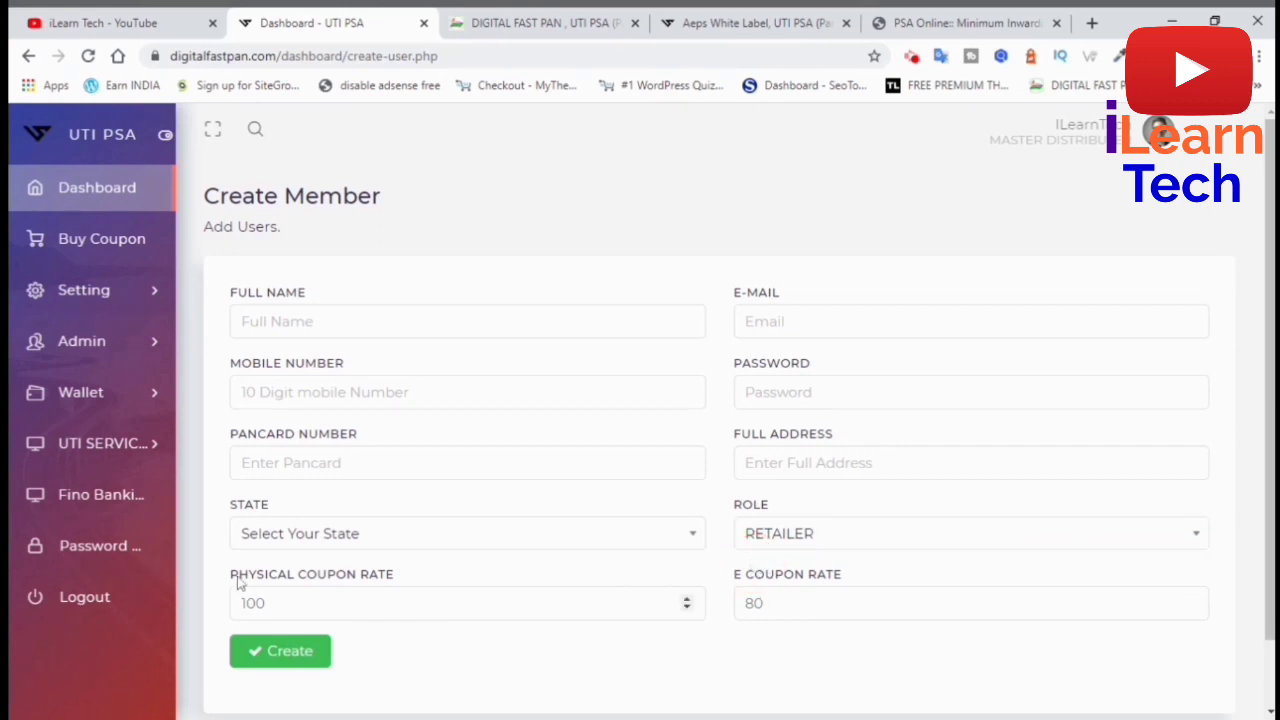
# - Examine the Physical Coupon Rate and E Coupon Rate fields of the Create Member form
pyautogui.moveTo(240, 576); pyautogui.dragTo(435, 572)
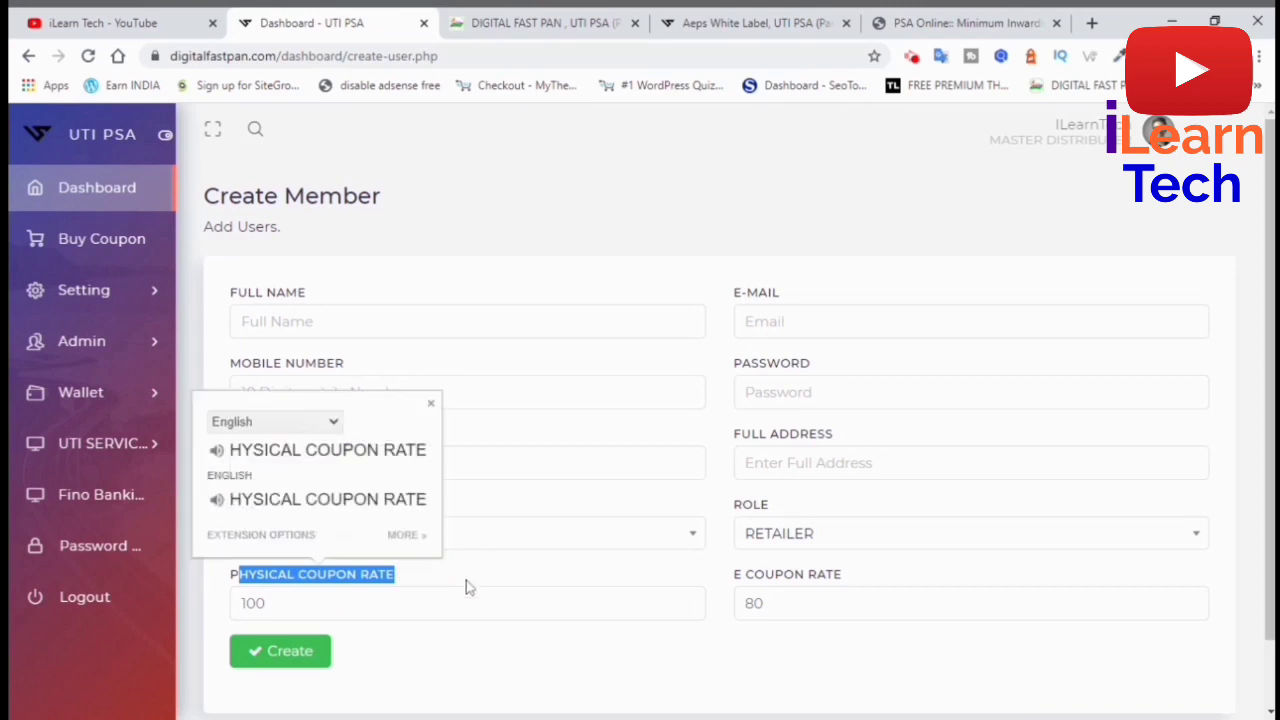
pyautogui.click(463, 583)
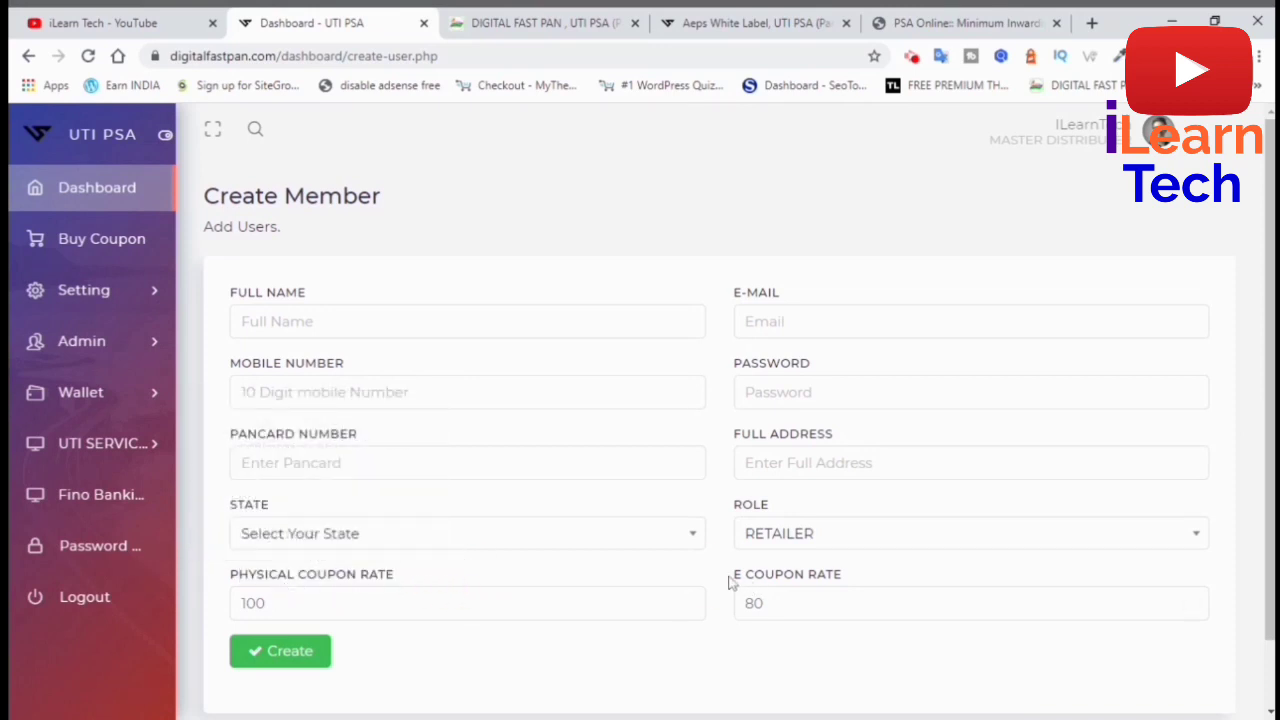
pyautogui.moveTo(731, 576); pyautogui.dragTo(836, 578)
pyautogui.click(830, 578)
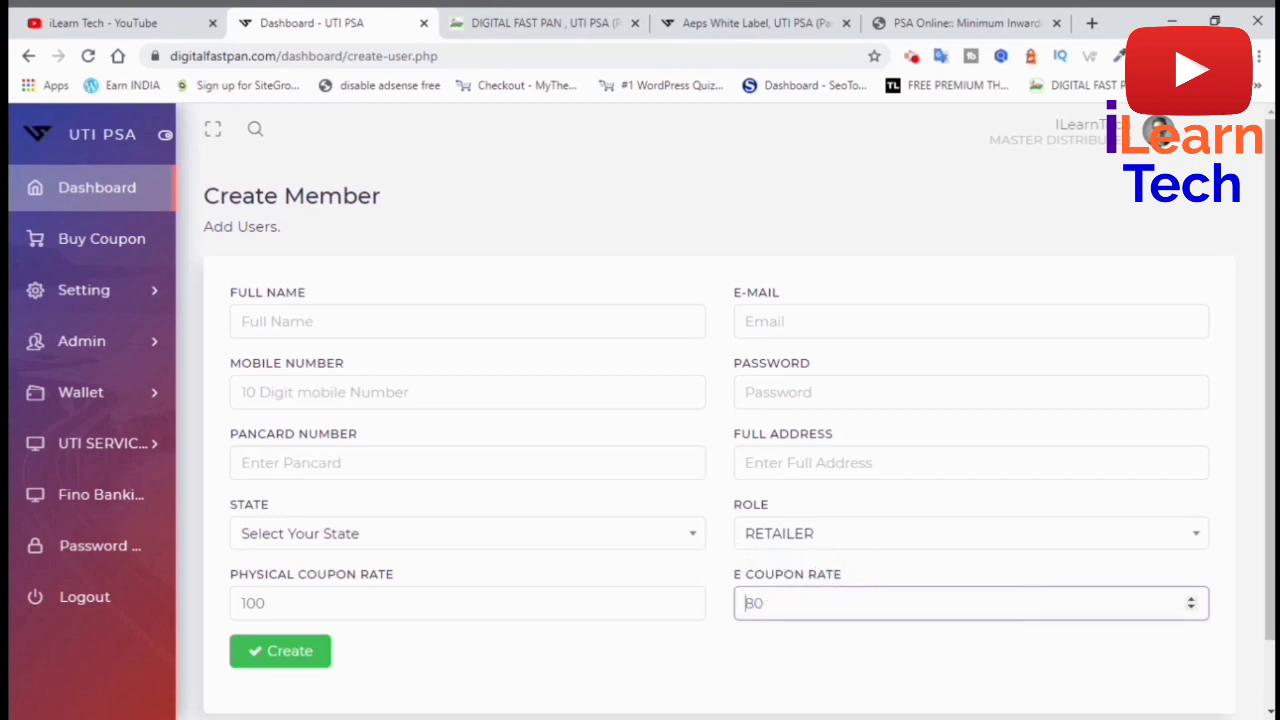
pyautogui.click(773, 599)
pyautogui.click(806, 632)
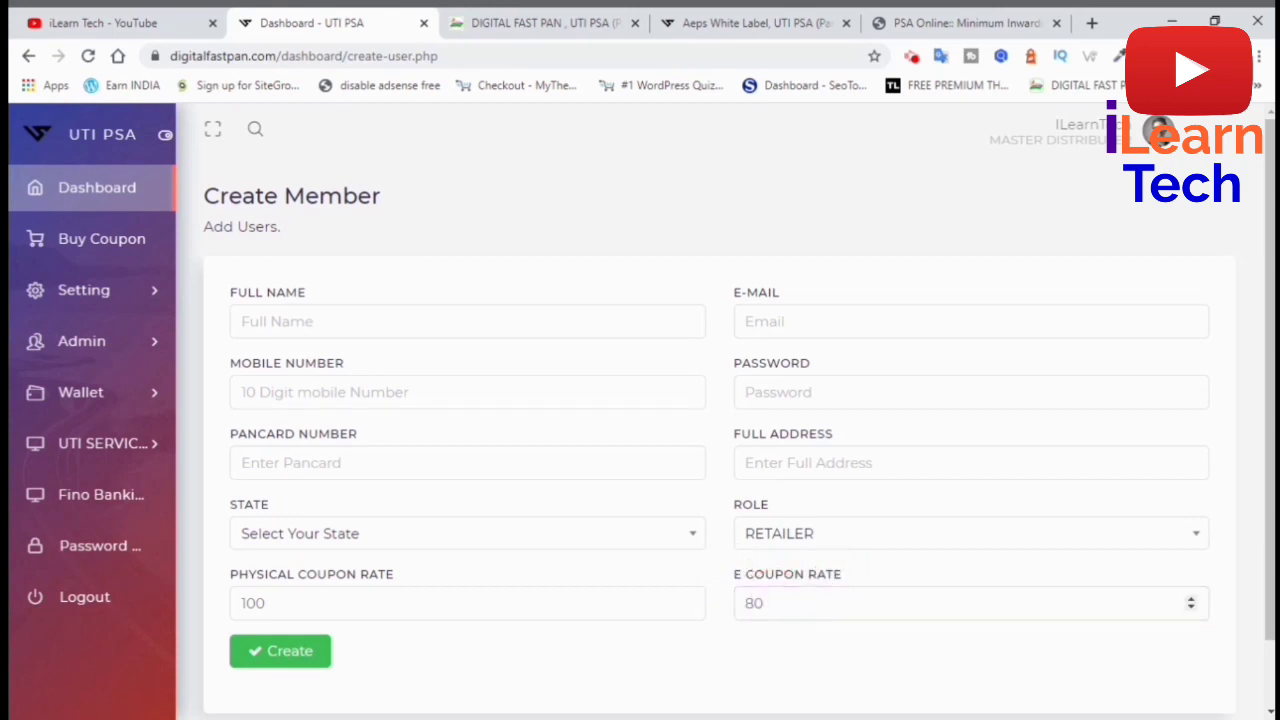
# - Set the new member's physical coupon rate to 110 and the E coupon rate to 100
pyautogui.click(403, 603)
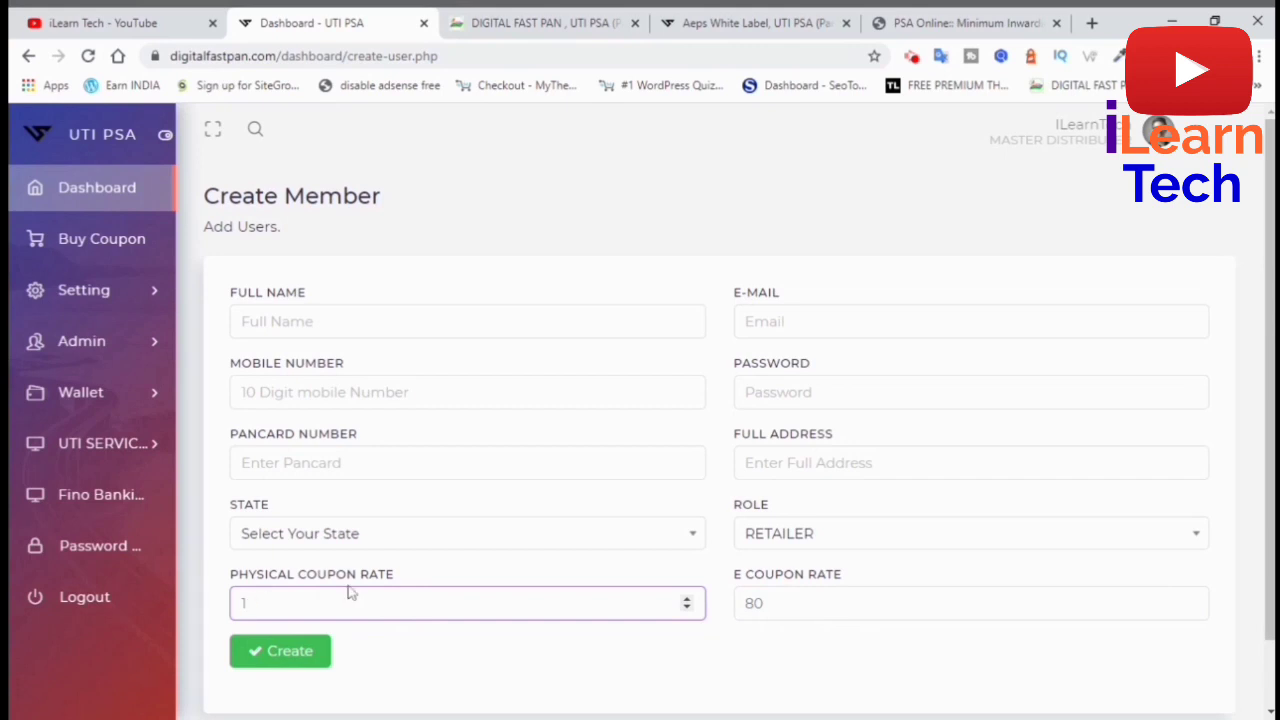
pyautogui.write('10')
pyautogui.click(826, 600)
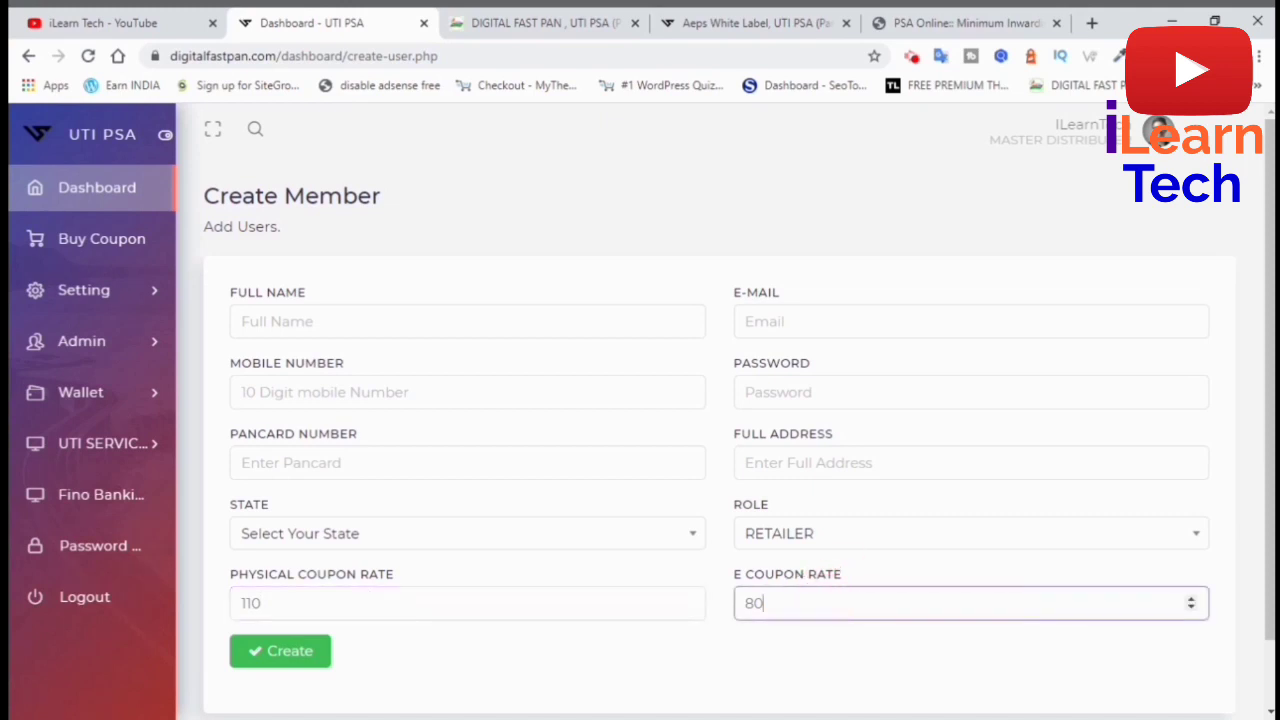
pyautogui.press('BackSpace')
pyautogui.press('BackSpace')
pyautogui.write('100')
pyautogui.click(262, 603)
pyautogui.click(711, 651)
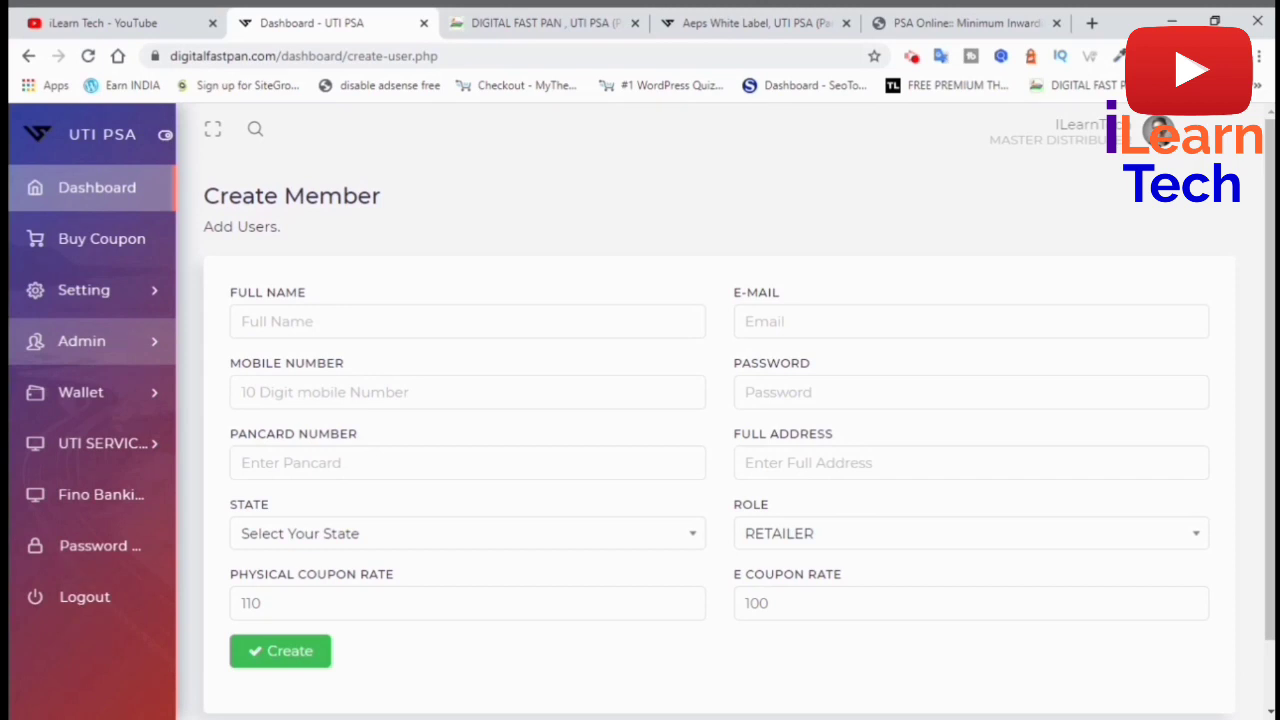
# - Open the Member List and view the options available under Admin and Wallet
pyautogui.click(90, 345)
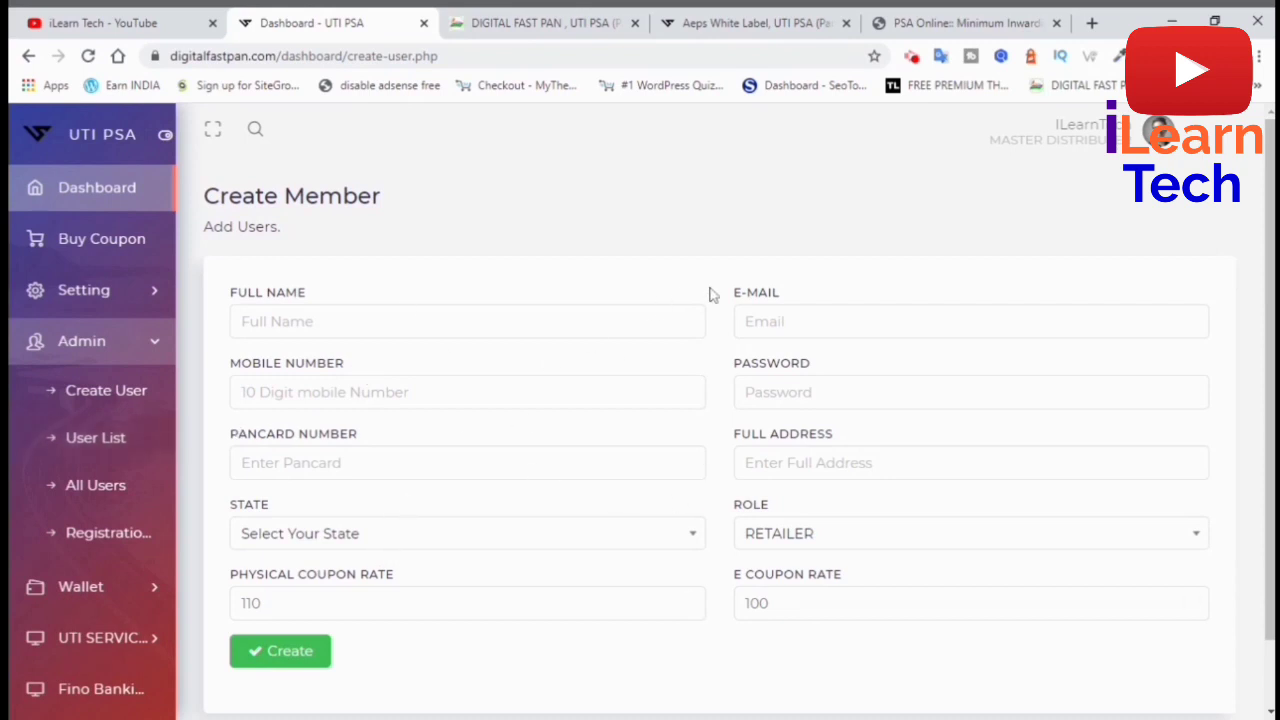
pyautogui.click(97, 445)
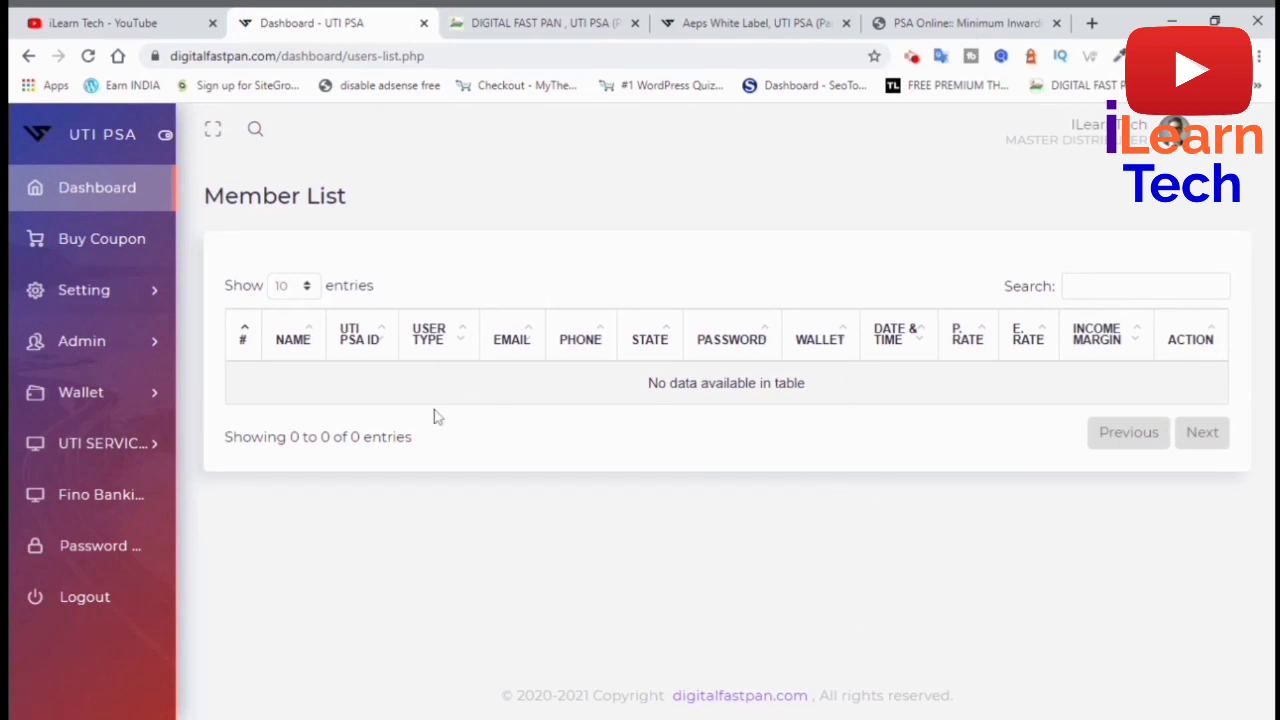
pyautogui.click(117, 352)
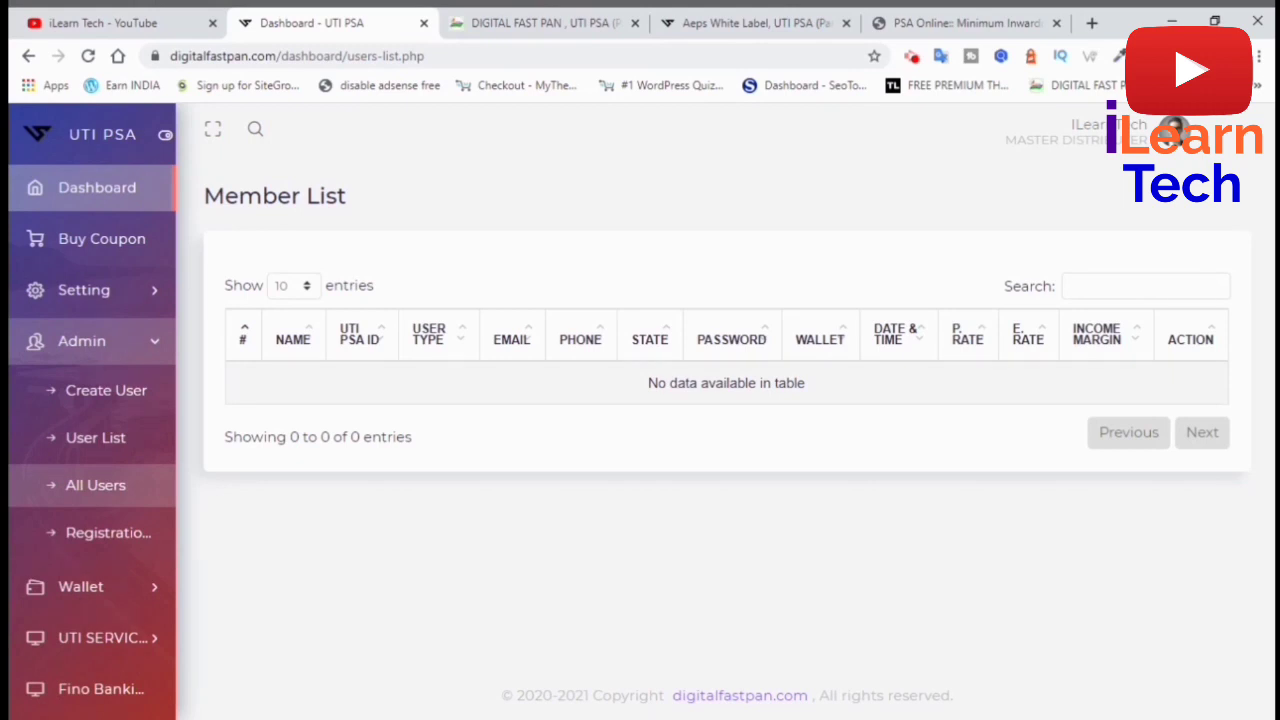
pyautogui.click(130, 350)
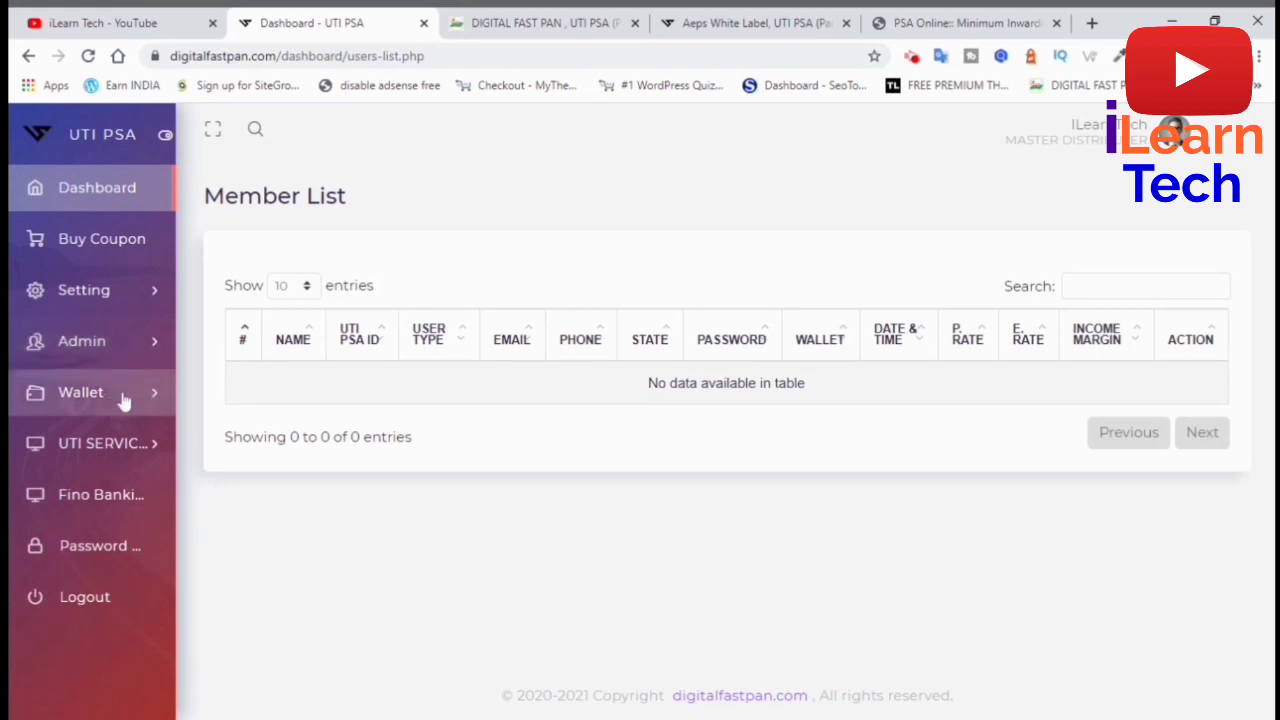
pyautogui.click(147, 395)
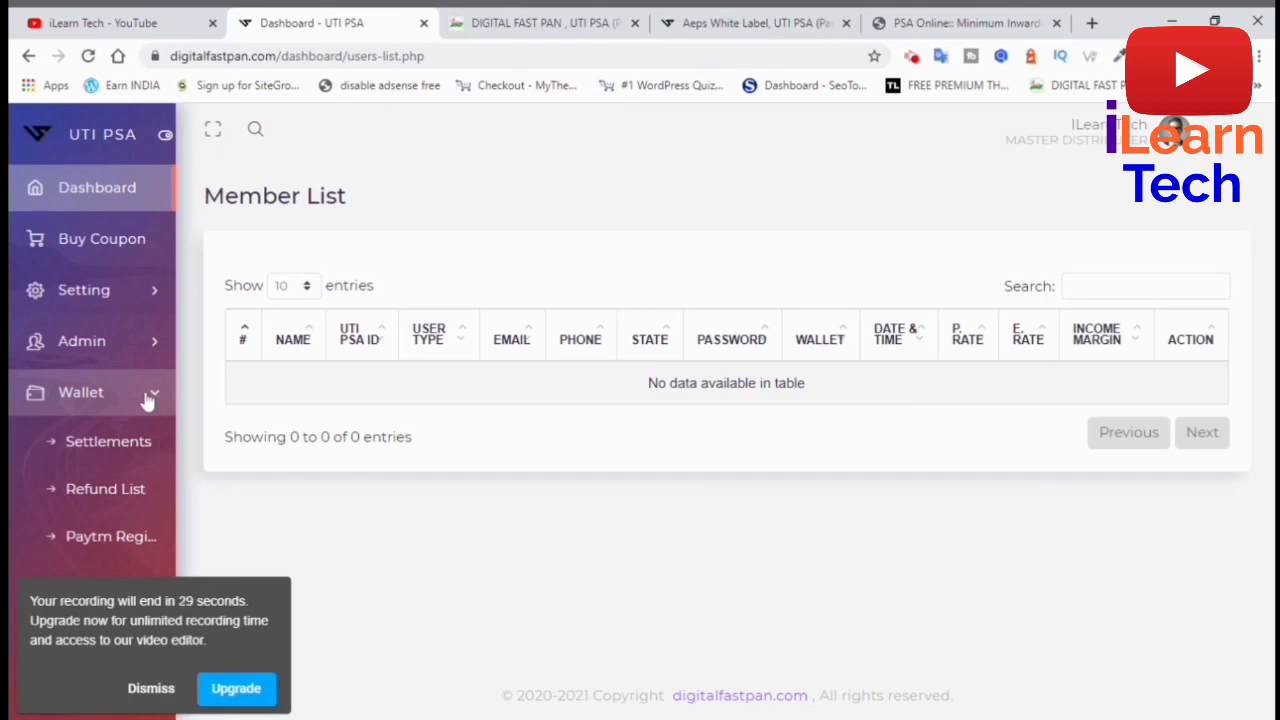
# - Open the wallet Settlements page and view its Contact, Account, Settle and Settlelist sections
pyautogui.click(152, 688)
pyautogui.click(114, 450)
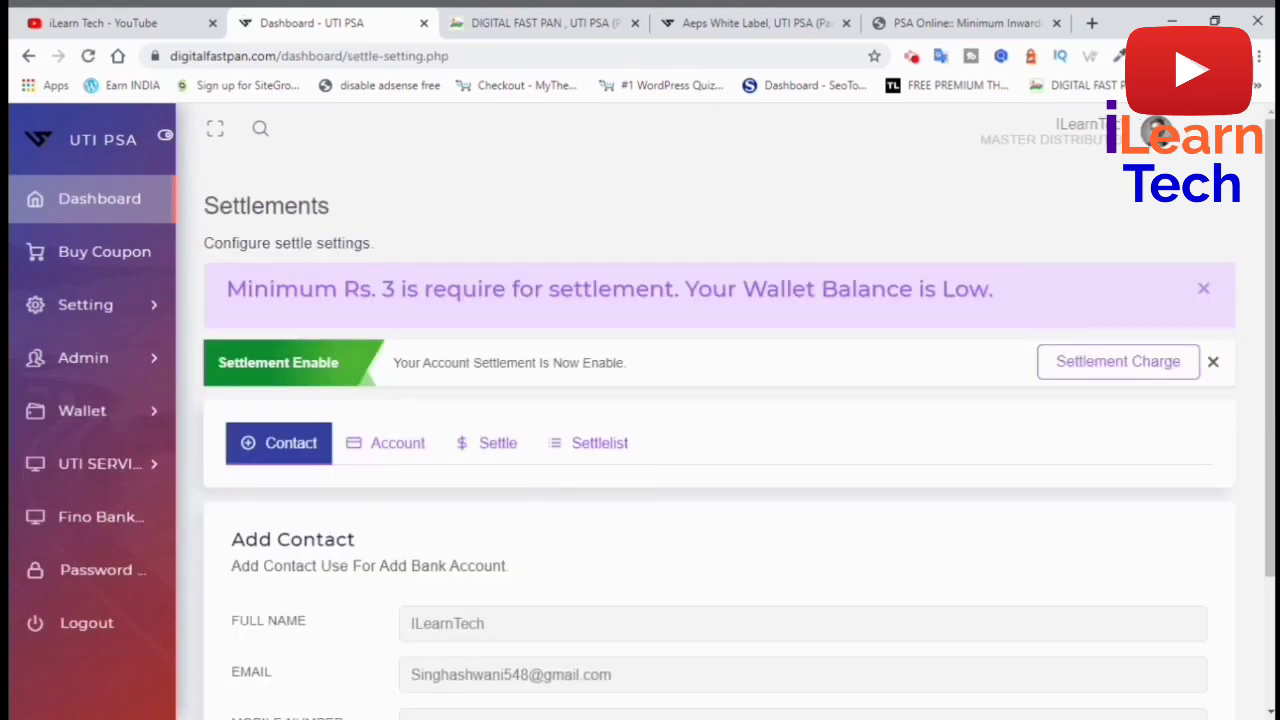
pyautogui.scroll(-3, 370, 306)
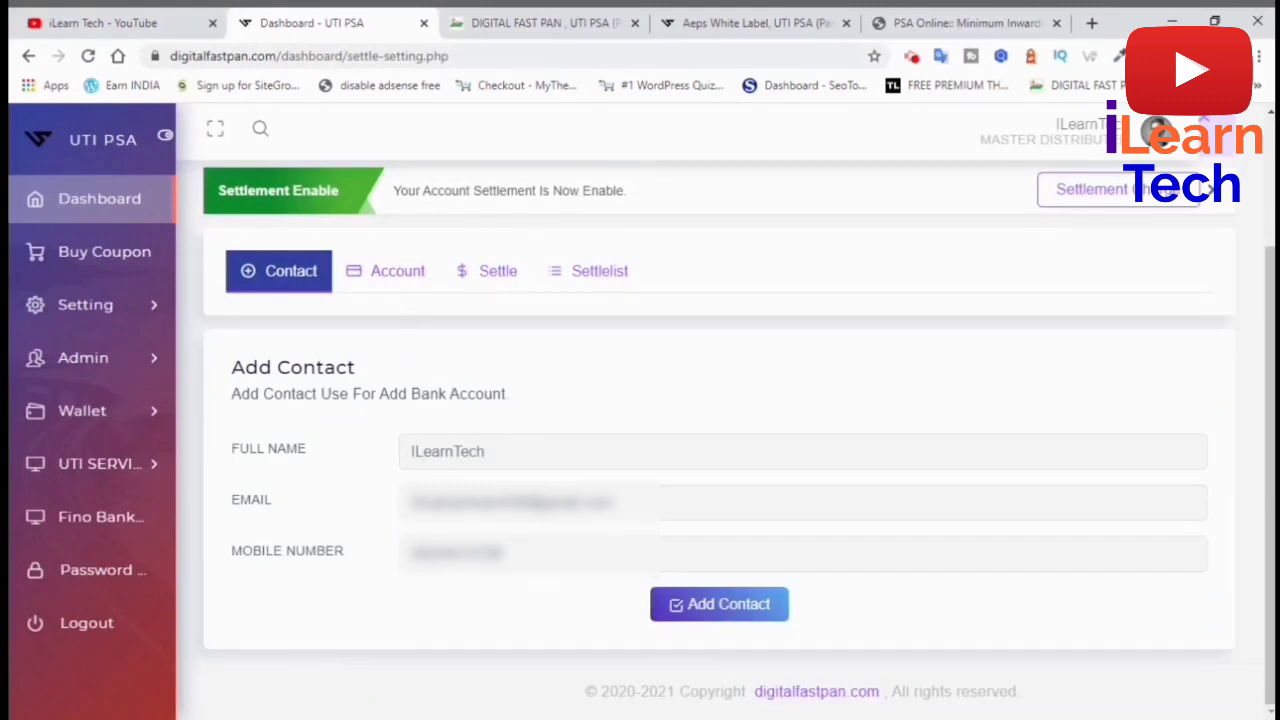
pyautogui.click(375, 276)
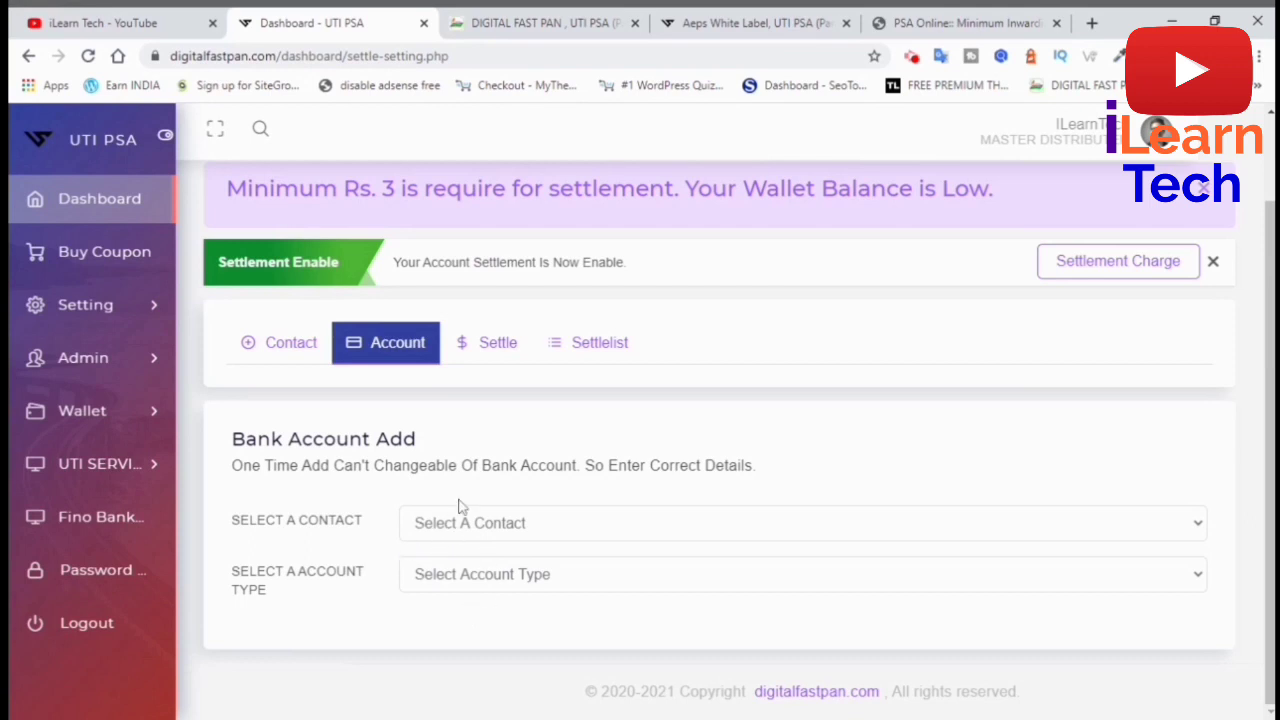
pyautogui.click(495, 345)
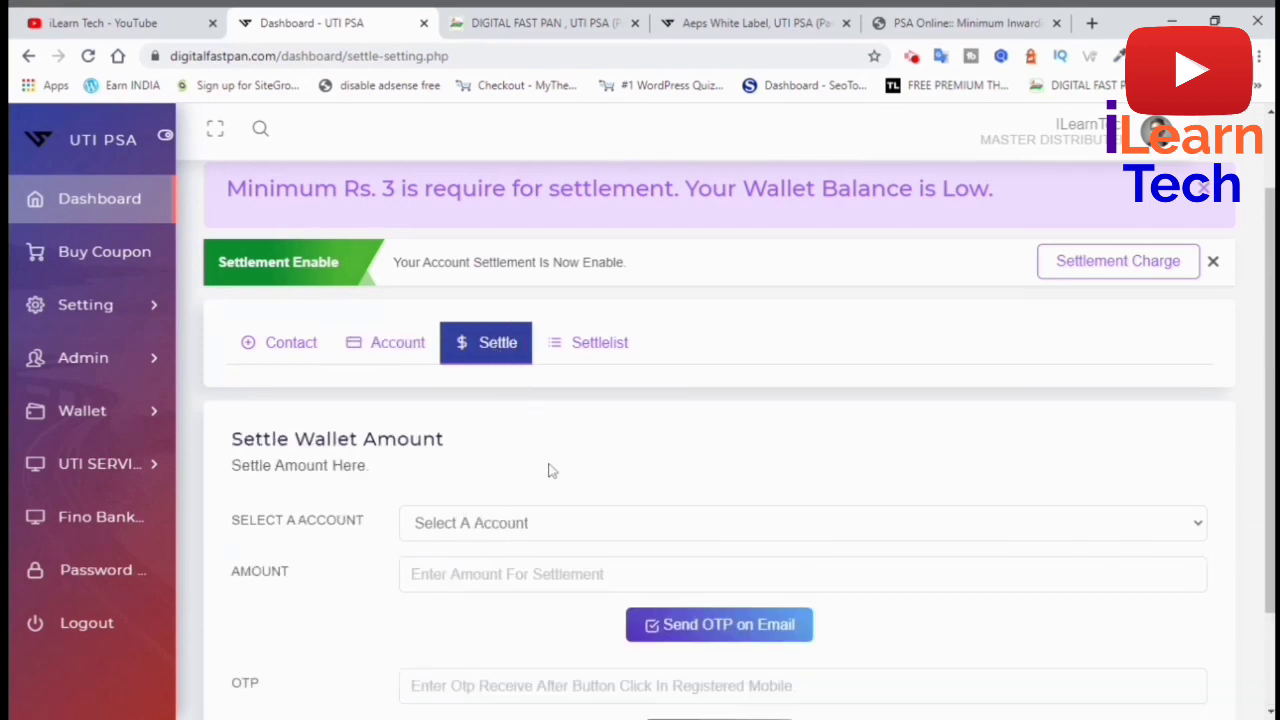
pyautogui.scroll(-2, 549, 471)
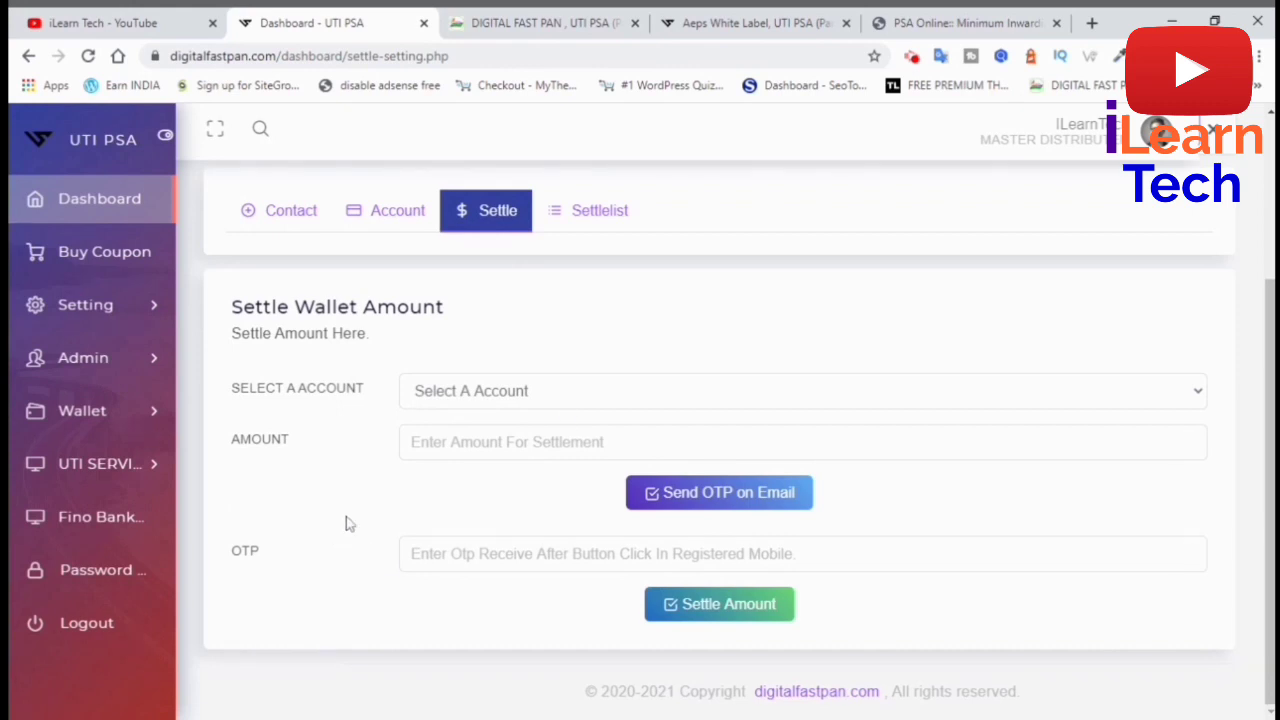
pyautogui.click(578, 214)
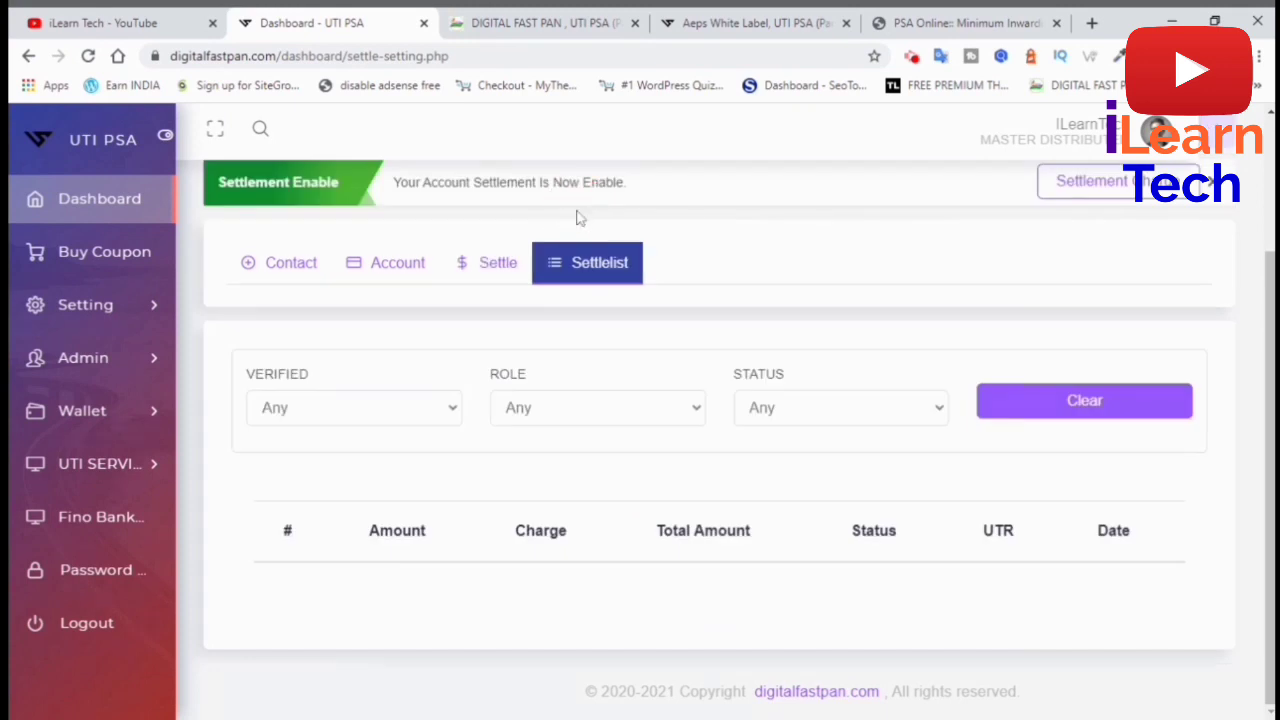
pyautogui.scroll(2, 927, 474)
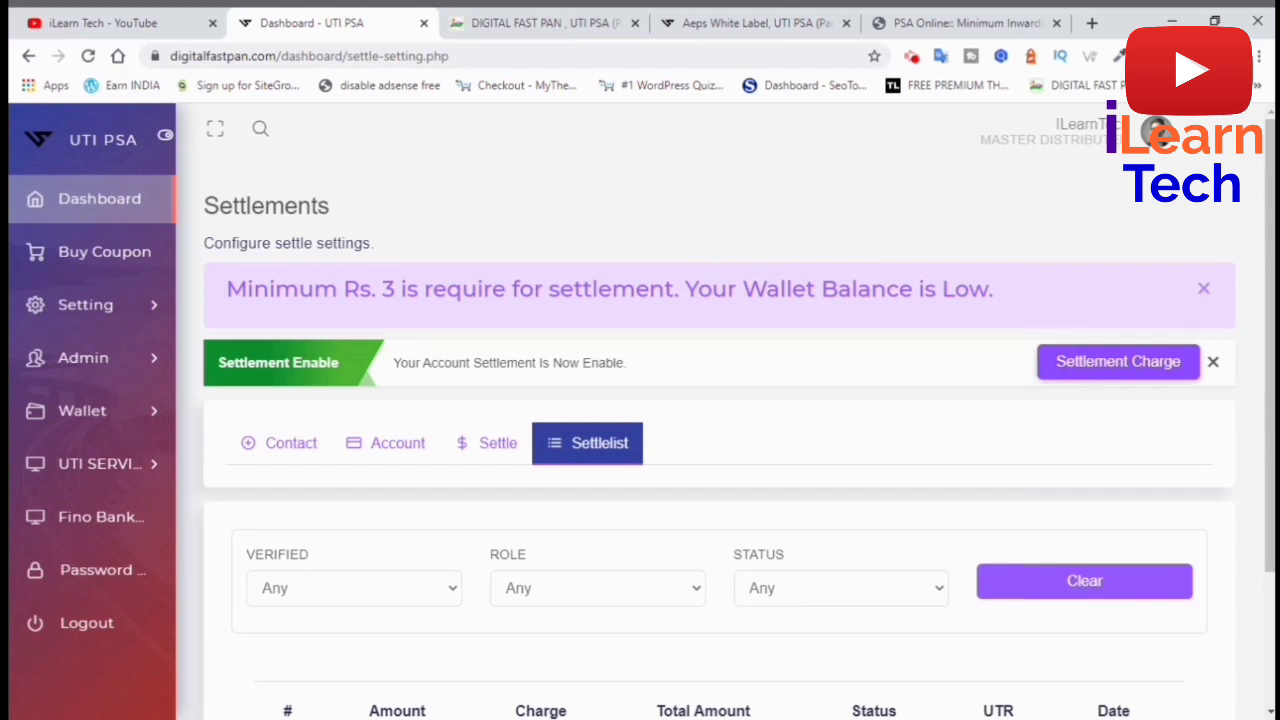
# - Examine the IMPS/UPI charge for each amount range in the Settlement Charge list, and close the list
pyautogui.click(1119, 370)
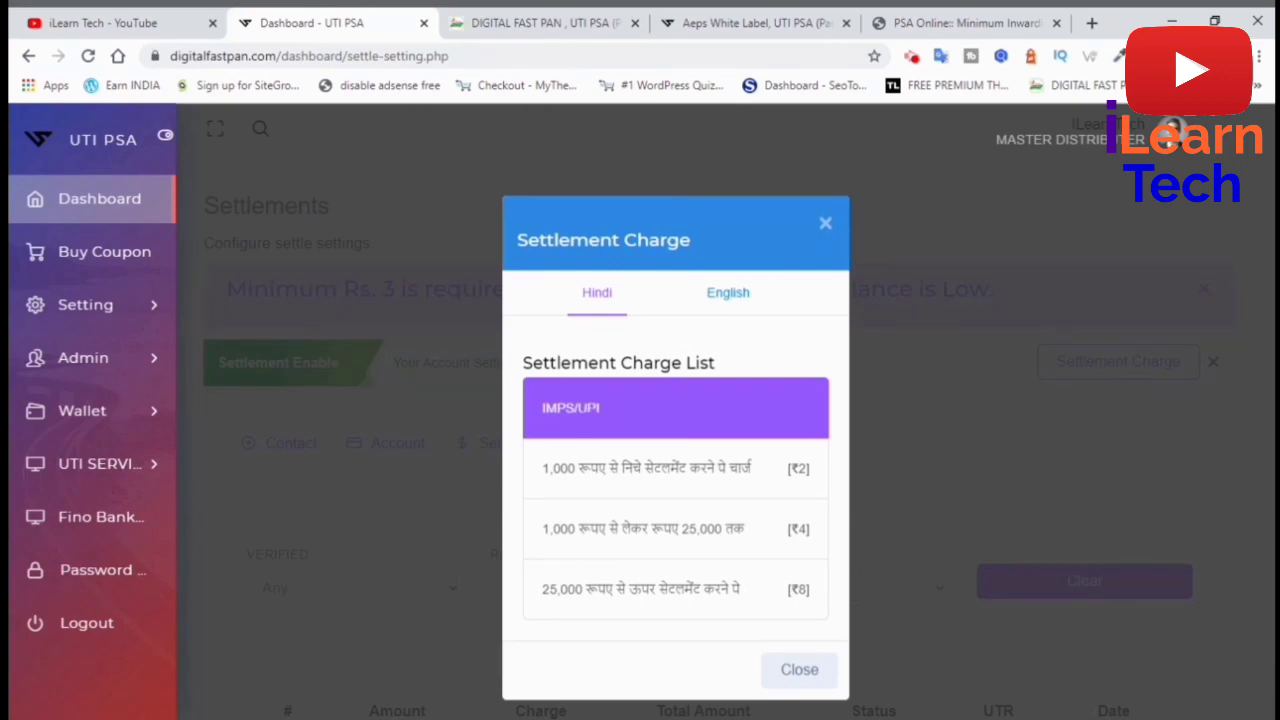
pyautogui.moveTo(543, 466); pyautogui.dragTo(748, 476)
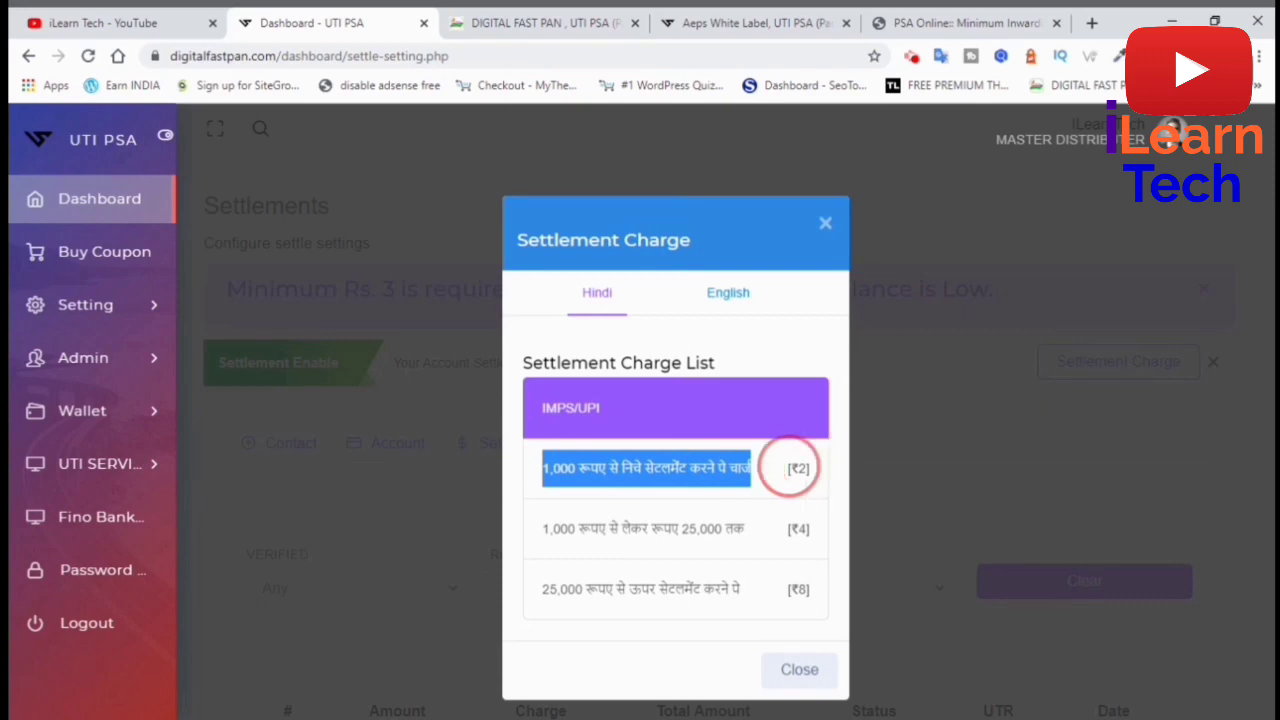
pyautogui.click(789, 468)
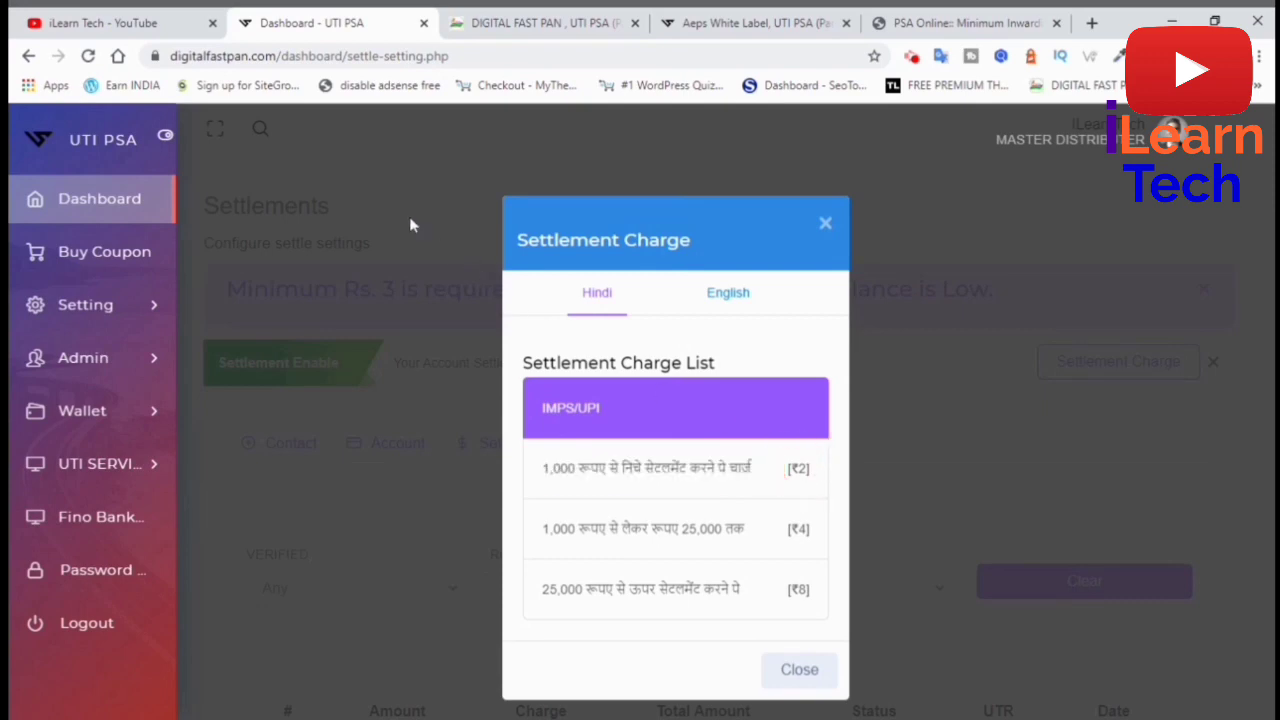
pyautogui.click(790, 468)
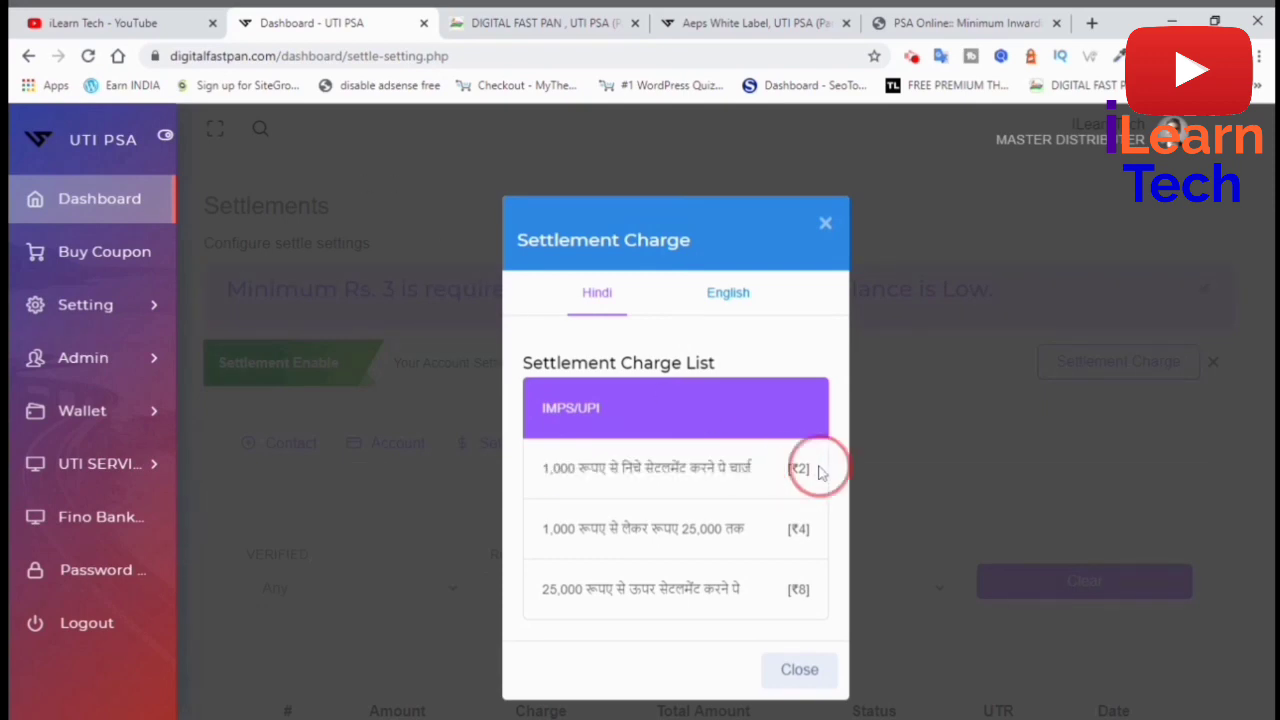
pyautogui.click(791, 469)
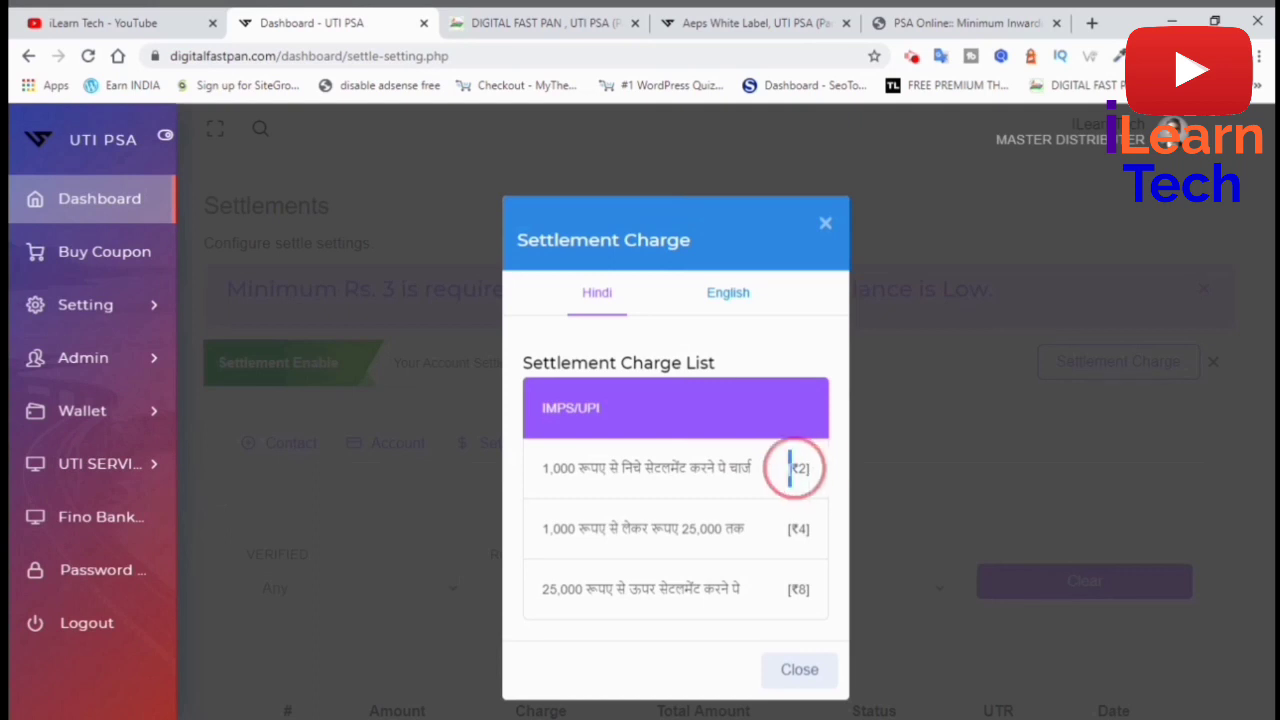
pyautogui.click(777, 466)
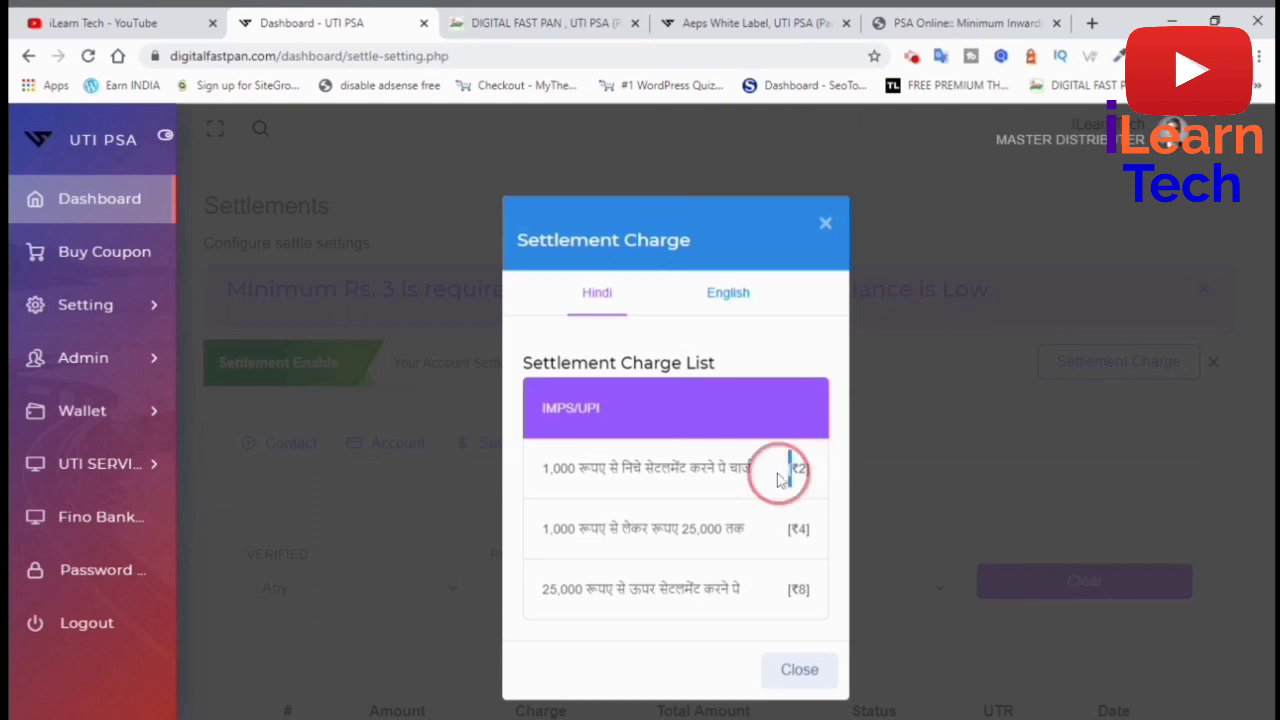
pyautogui.click(546, 527)
pyautogui.moveTo(546, 527); pyautogui.dragTo(820, 534)
pyautogui.click(774, 535)
pyautogui.click(806, 530)
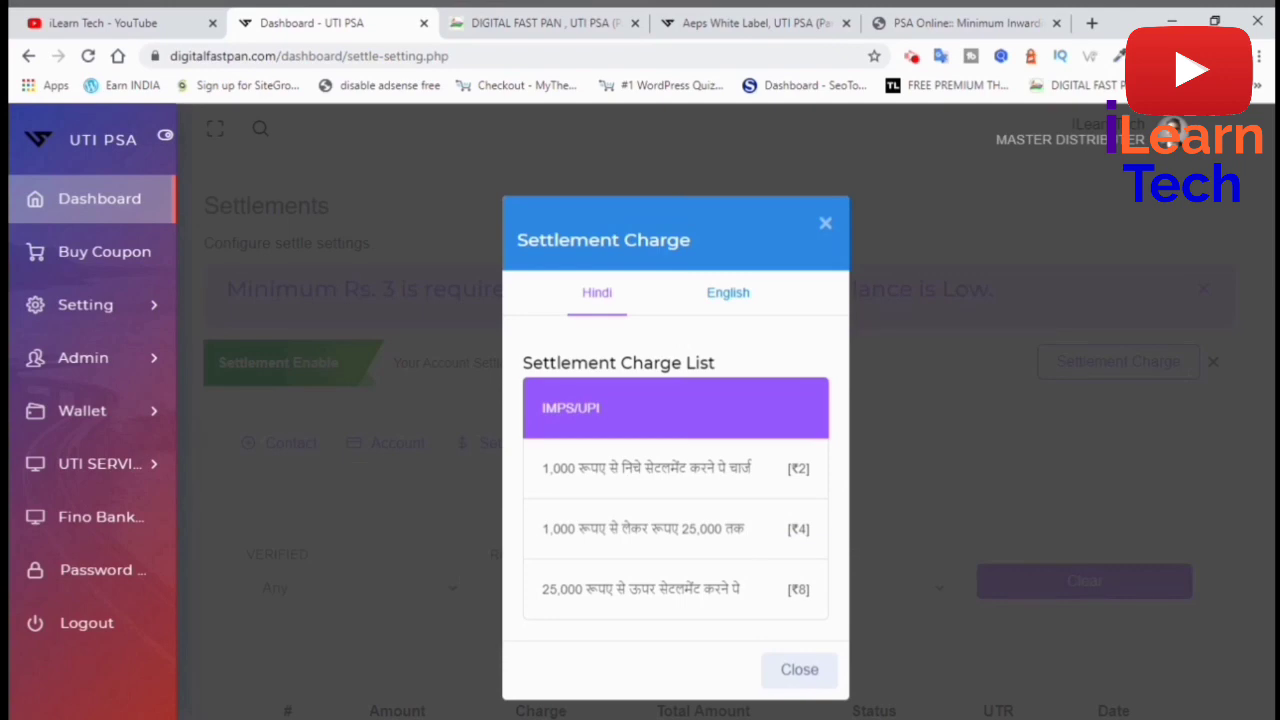
pyautogui.click(790, 532)
pyautogui.click(792, 598)
pyautogui.click(824, 234)
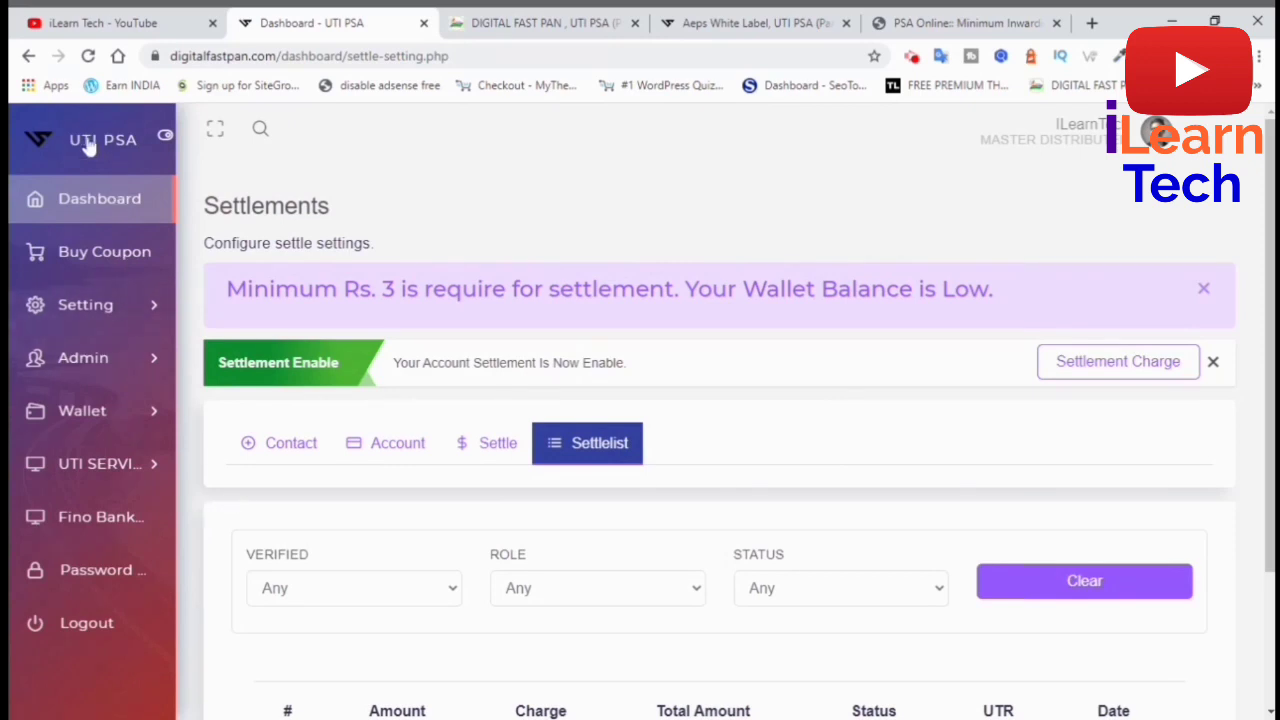
# - Look up the support calling hours on the Digital Fast PAN home page, and switch to the iLearn Tech YouTube channel
pyautogui.click(540, 22)
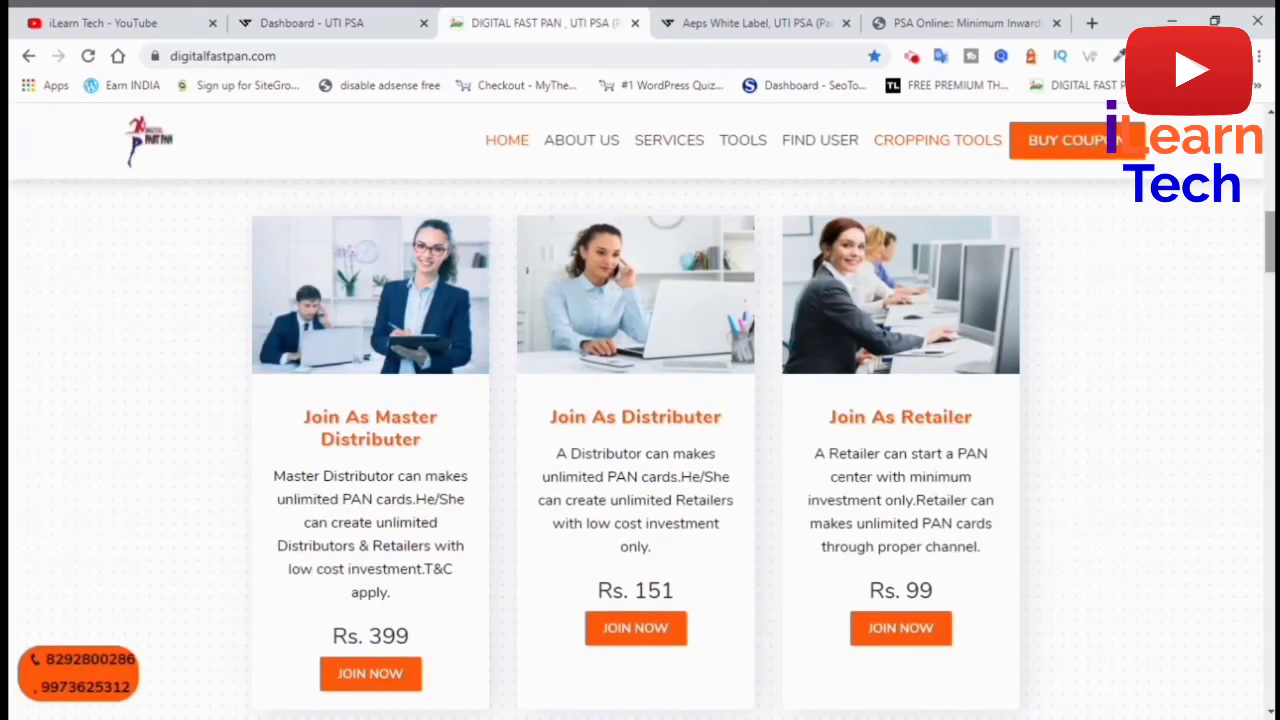
pyautogui.scroll(-15, 640, 450)
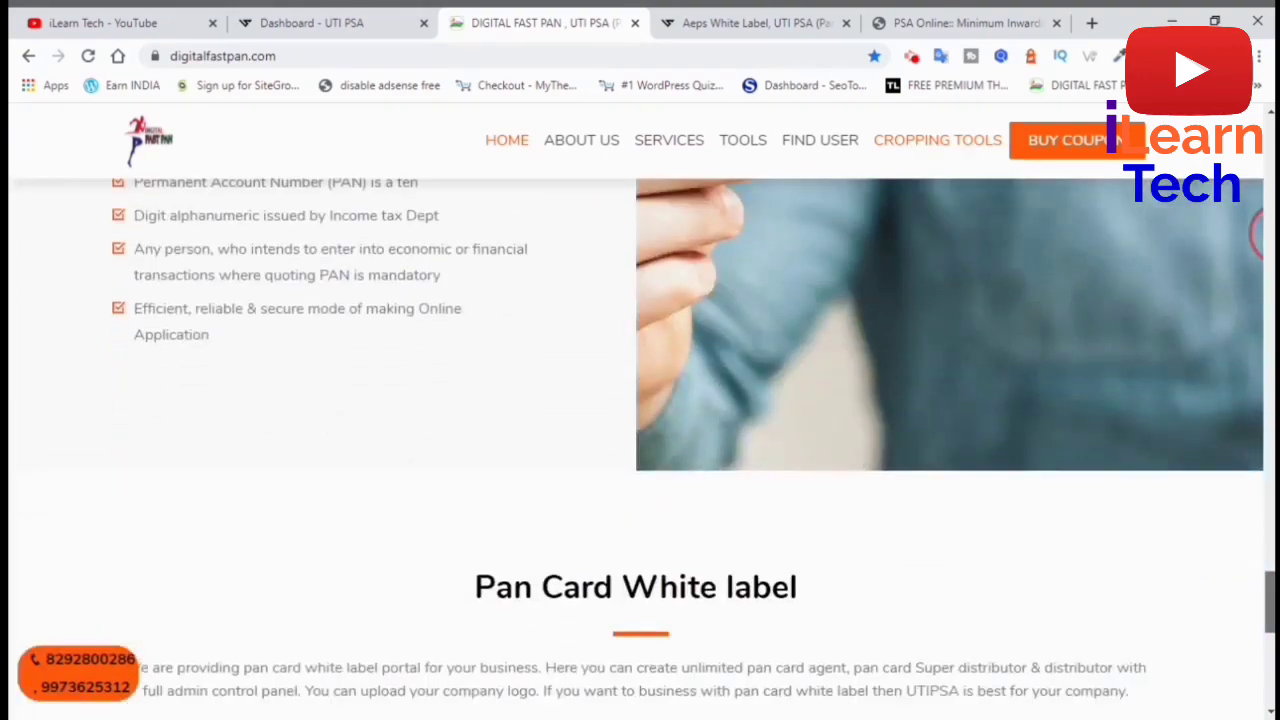
pyautogui.scroll(-6, 643, 327)
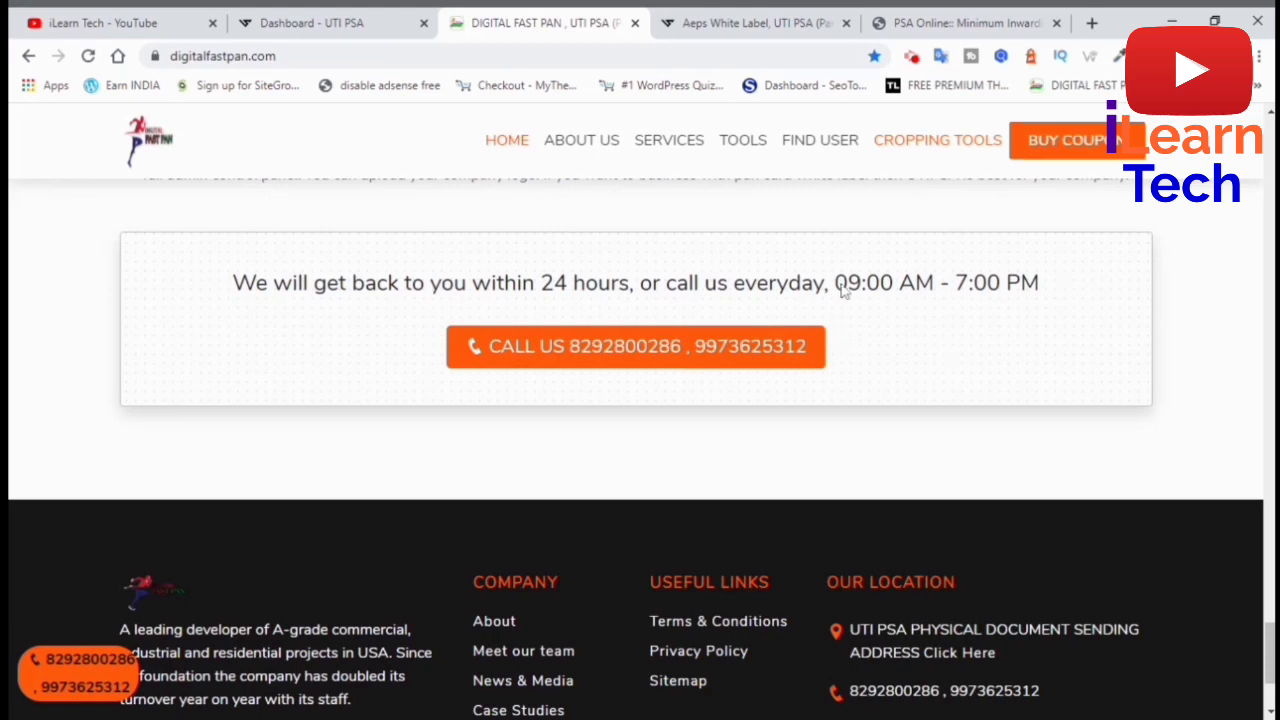
pyautogui.moveTo(836, 282); pyautogui.dragTo(1052, 290)
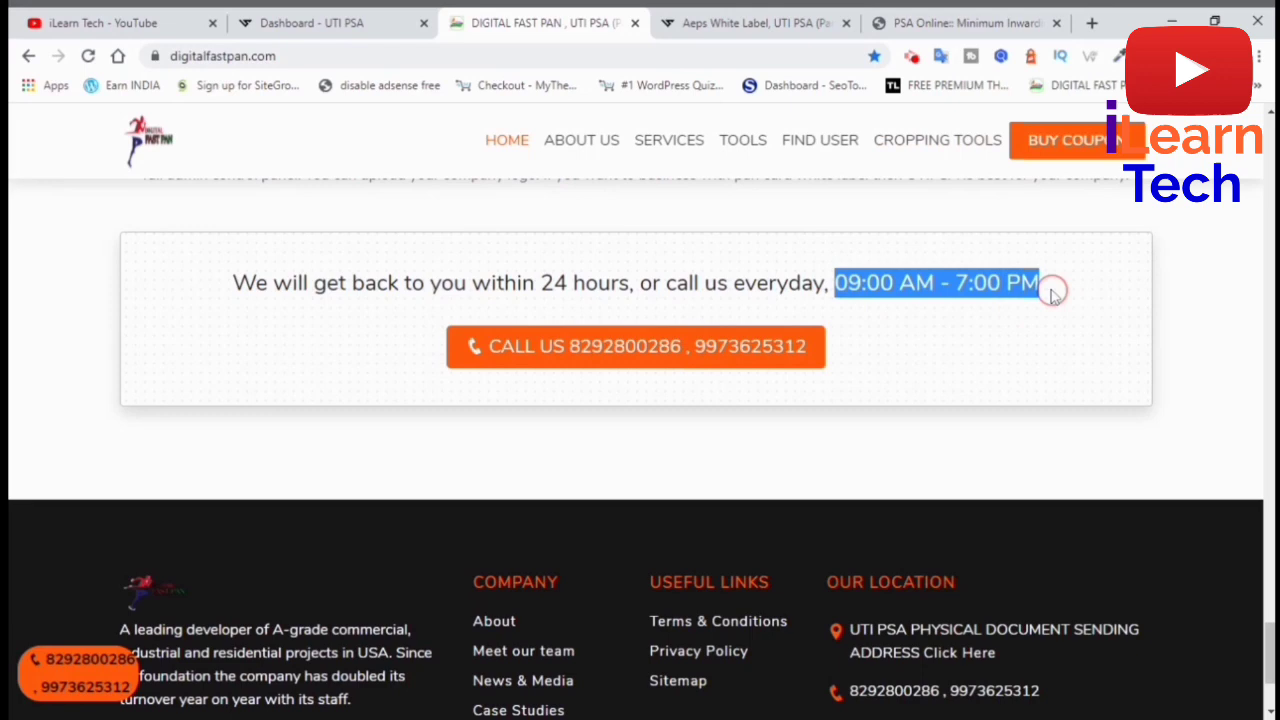
pyautogui.click(1000, 358)
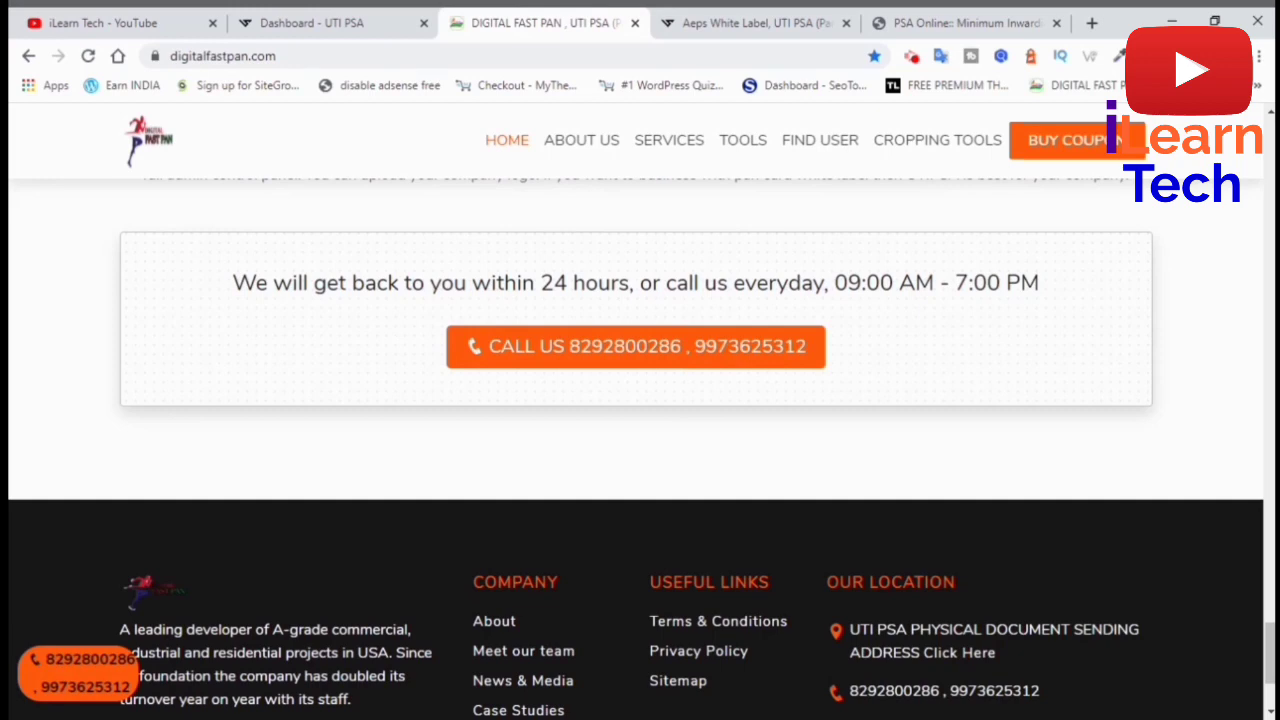
pyautogui.click(125, 20)
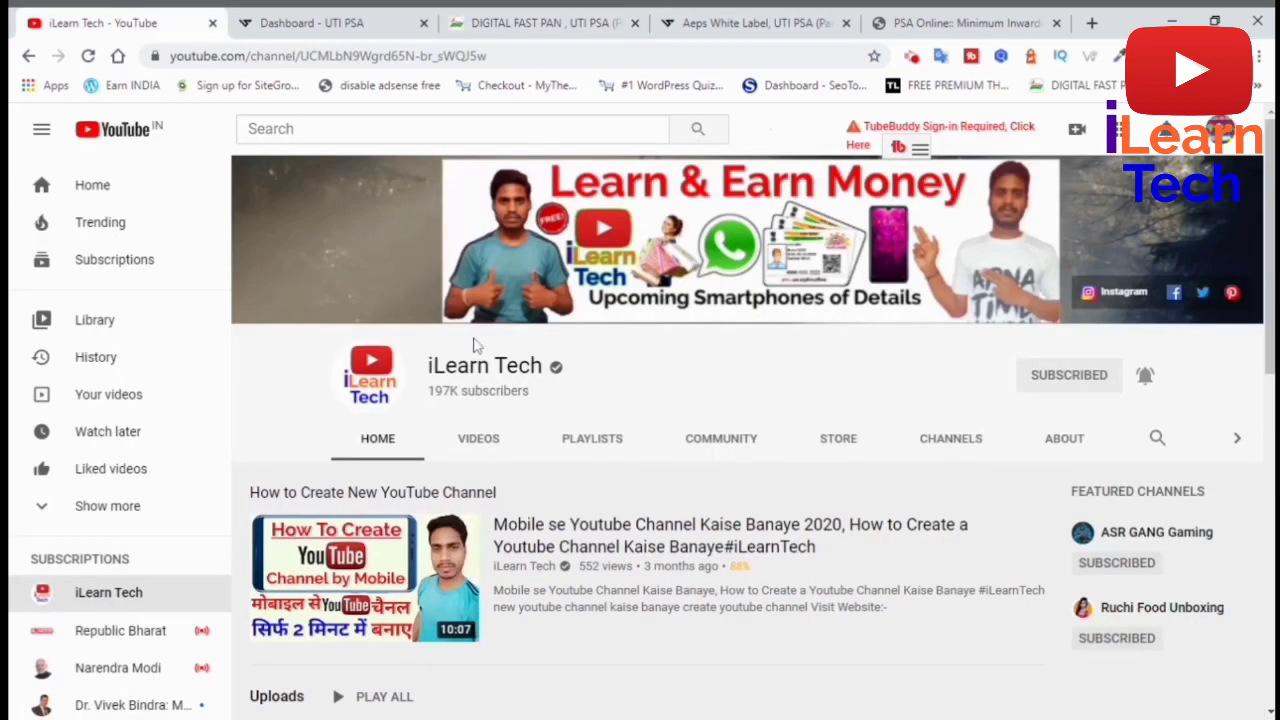